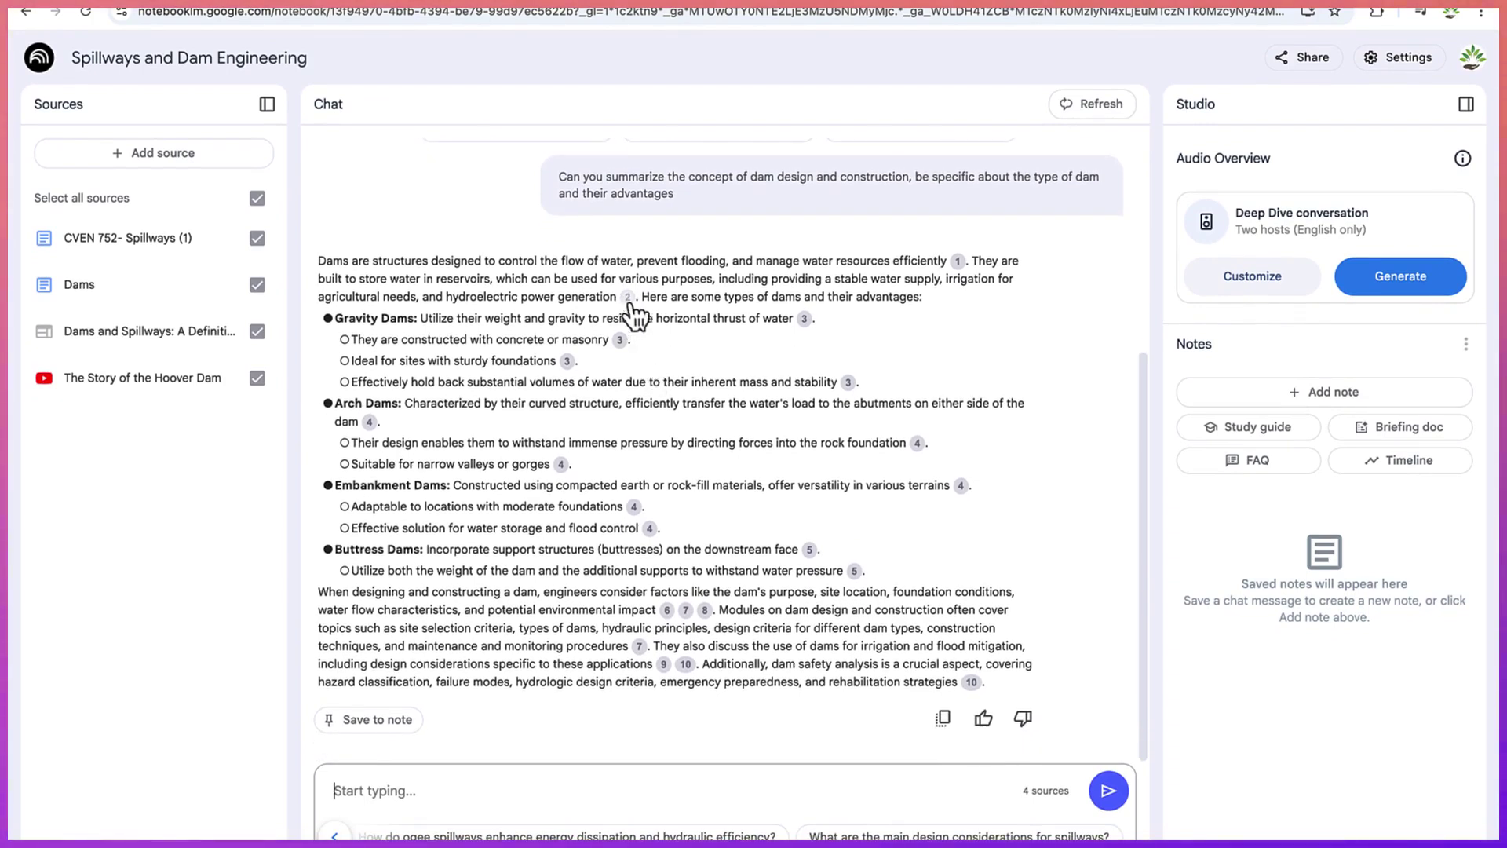
- Open the source passage behind citation 1 and scroll through it
{"action": "left_click", "coordinate": [957, 260]}
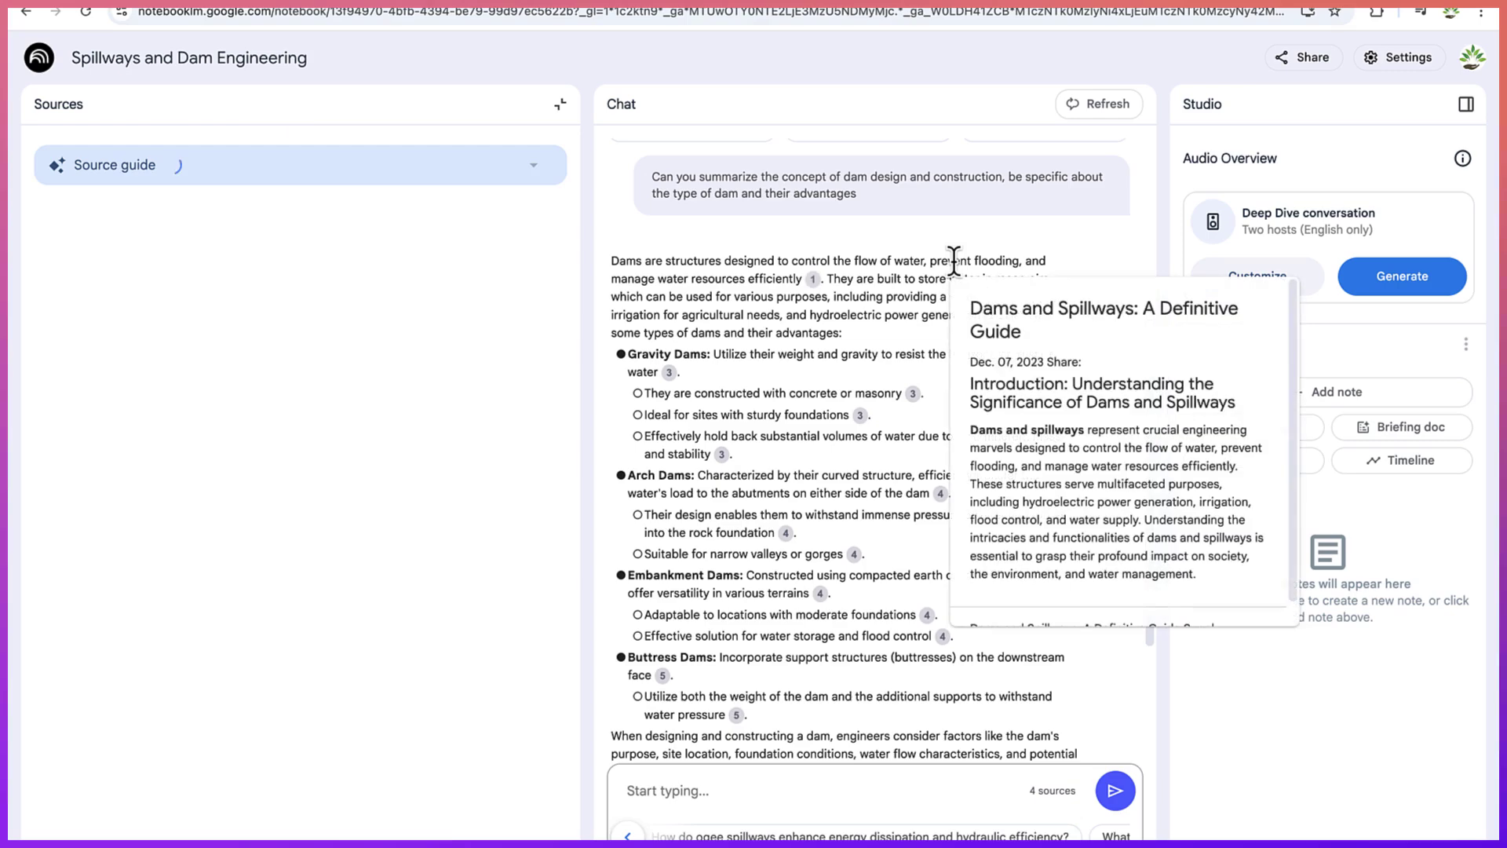
{"action": "scroll", "coordinate": [515, 495], "scroll_direction": "down", "scroll_amount": 1}
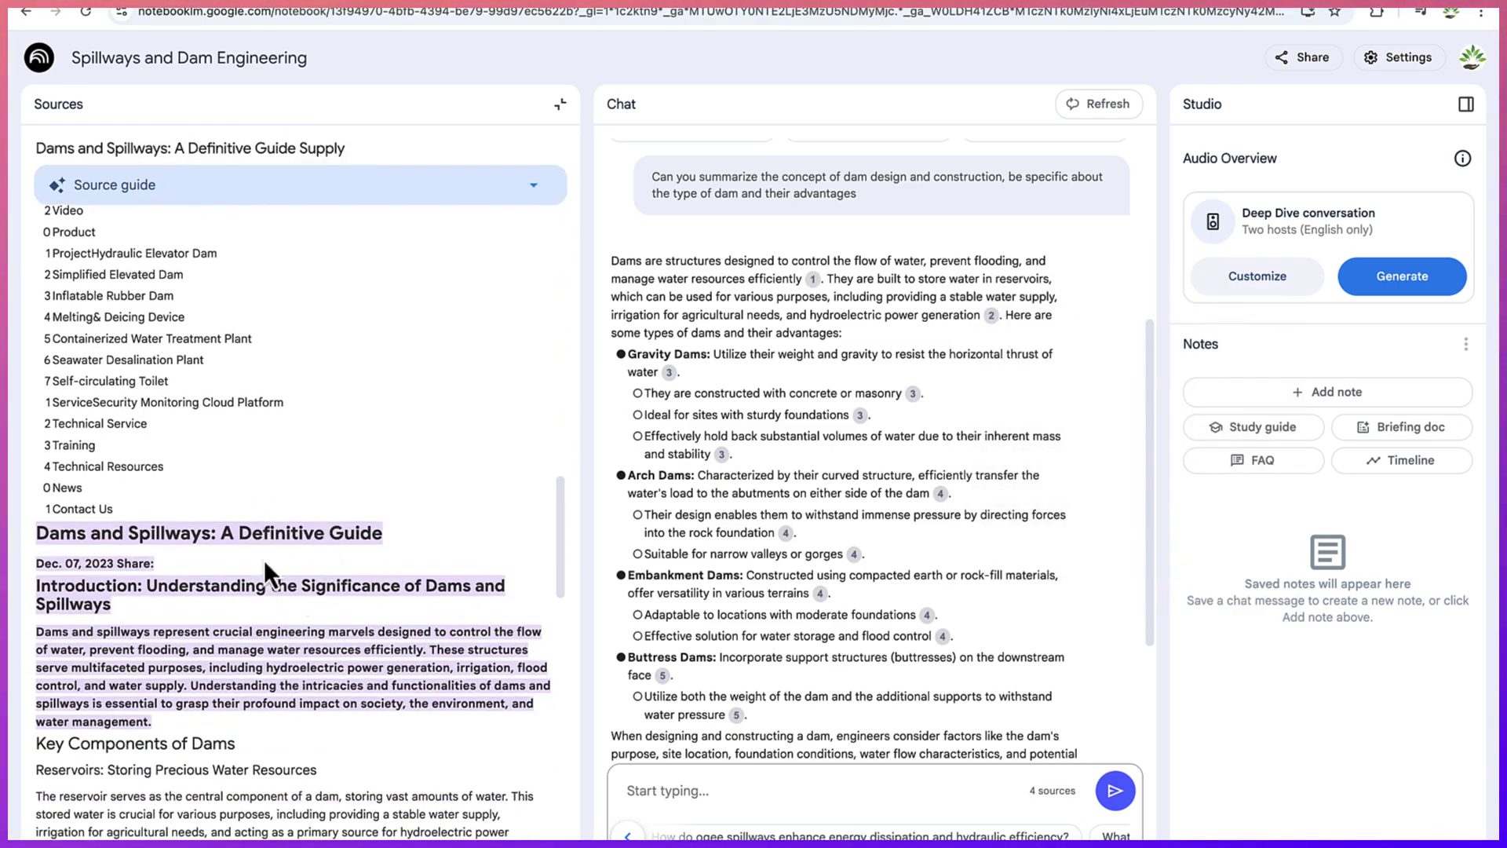
{"action": "scroll", "coordinate": [263, 640], "scroll_direction": "down", "scroll_amount": 4}
{"action": "scroll", "coordinate": [266, 643], "scroll_direction": "up", "scroll_amount": 15}
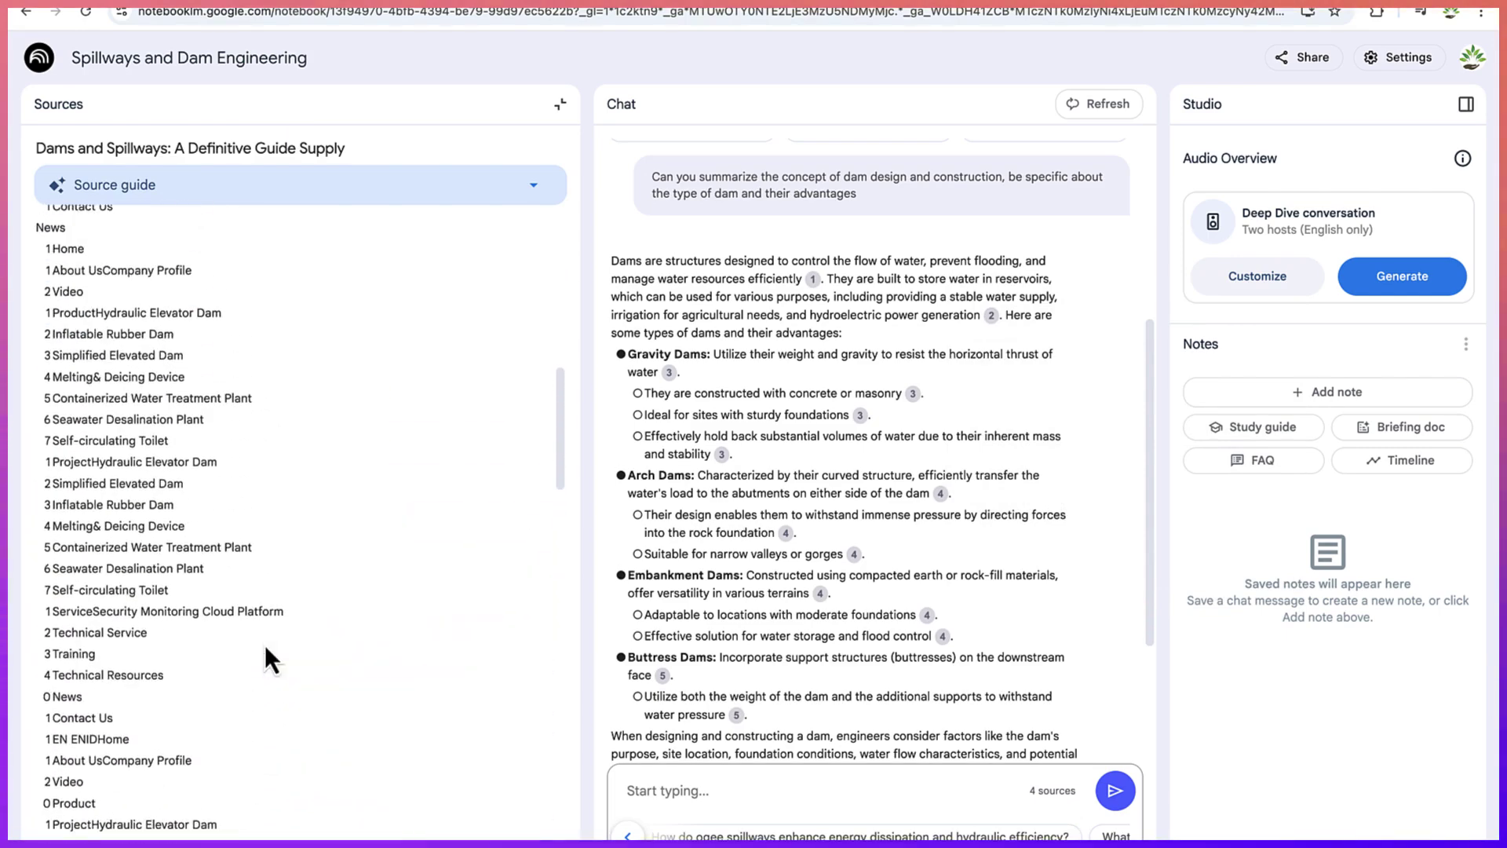
{"action": "scroll", "coordinate": [266, 643], "scroll_direction": "down", "scroll_amount": 6}
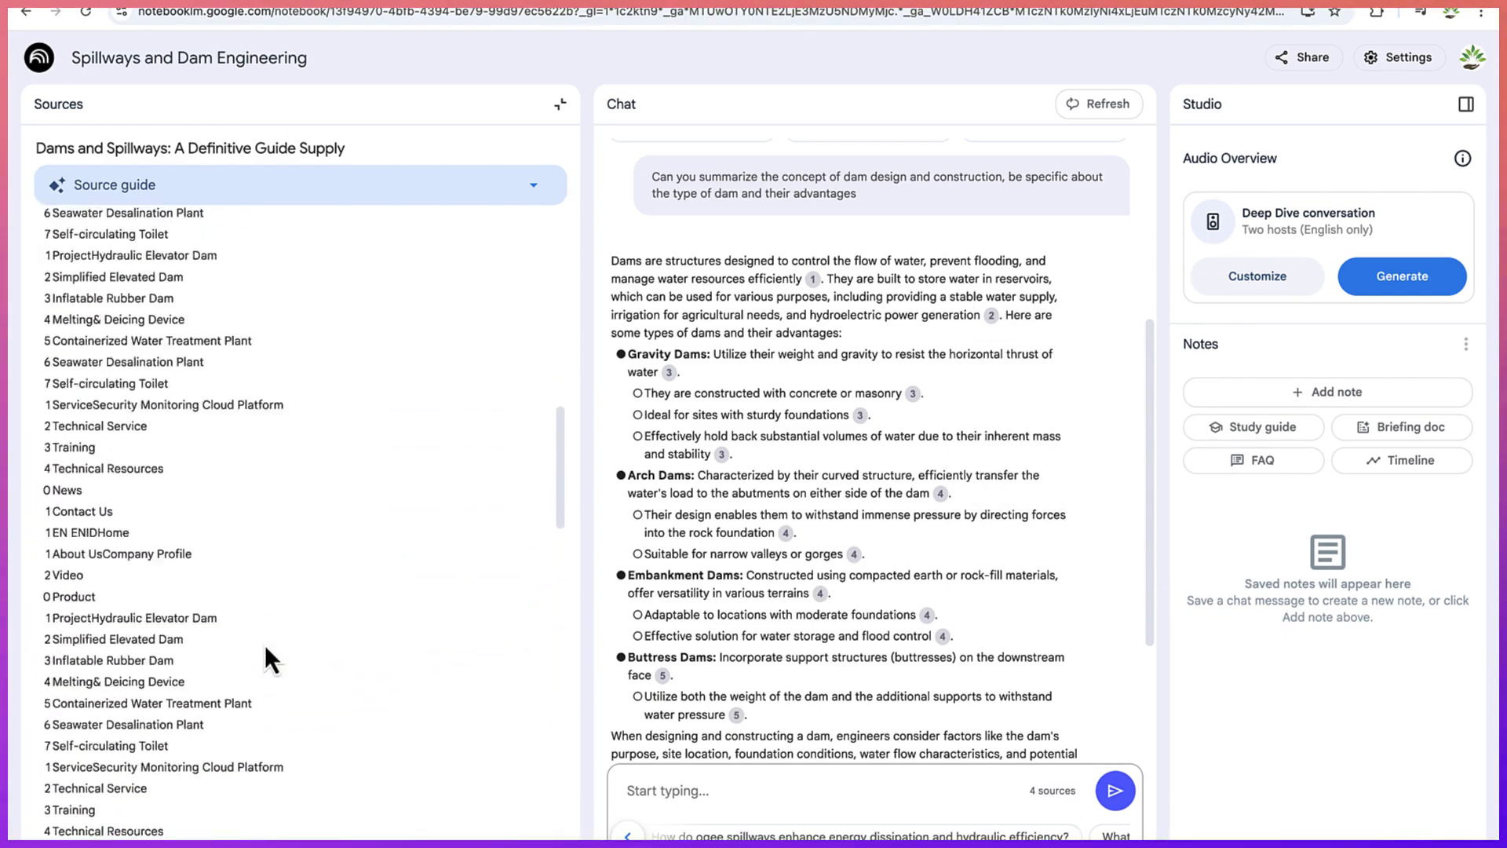
{"action": "scroll", "coordinate": [266, 644], "scroll_direction": "down", "scroll_amount": 5}
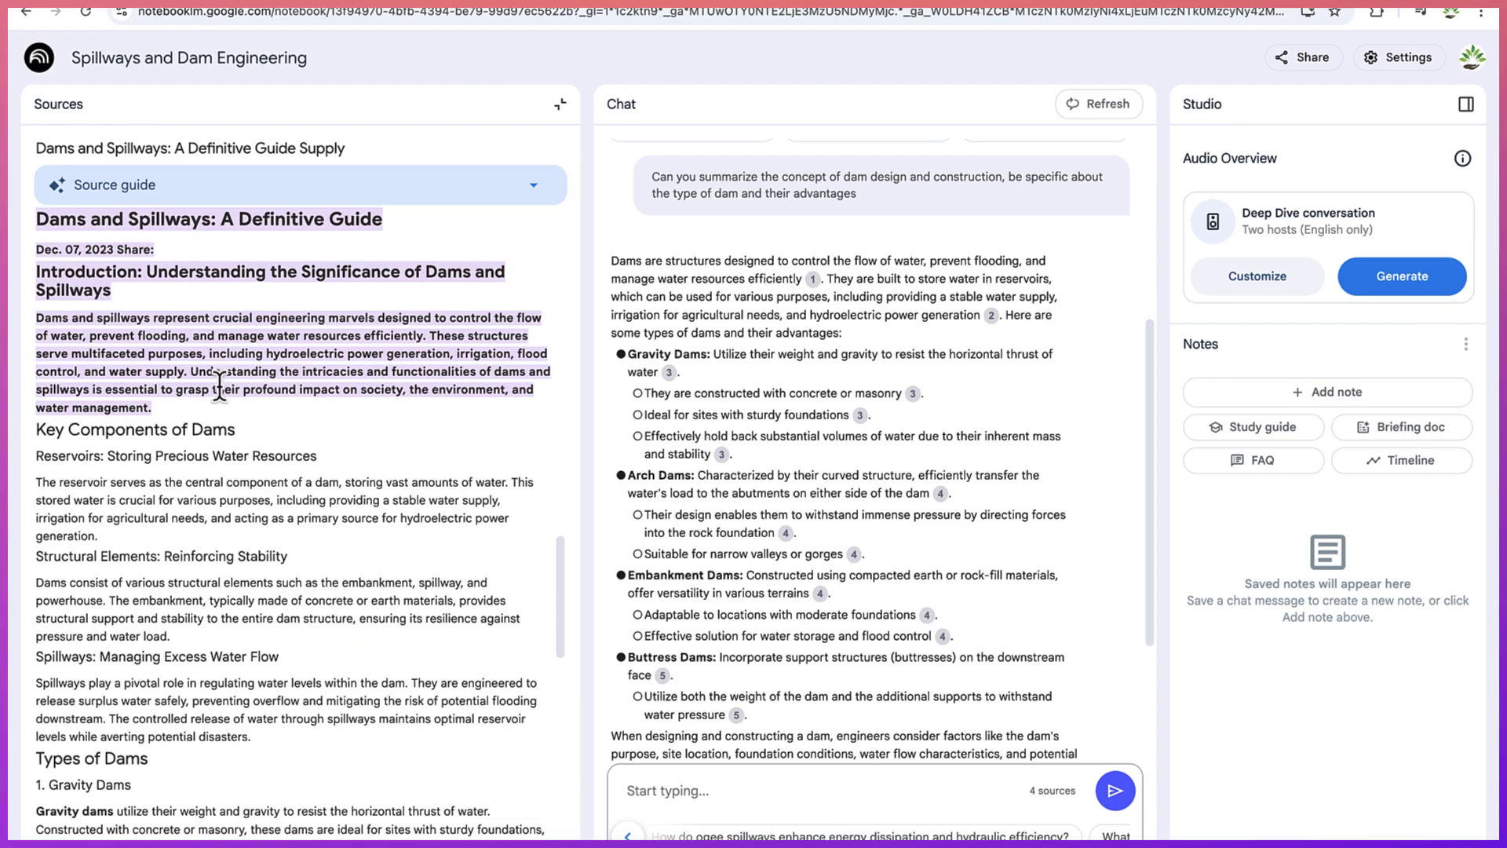
{"action": "scroll", "coordinate": [263, 350], "scroll_direction": "up", "scroll_amount": 3}
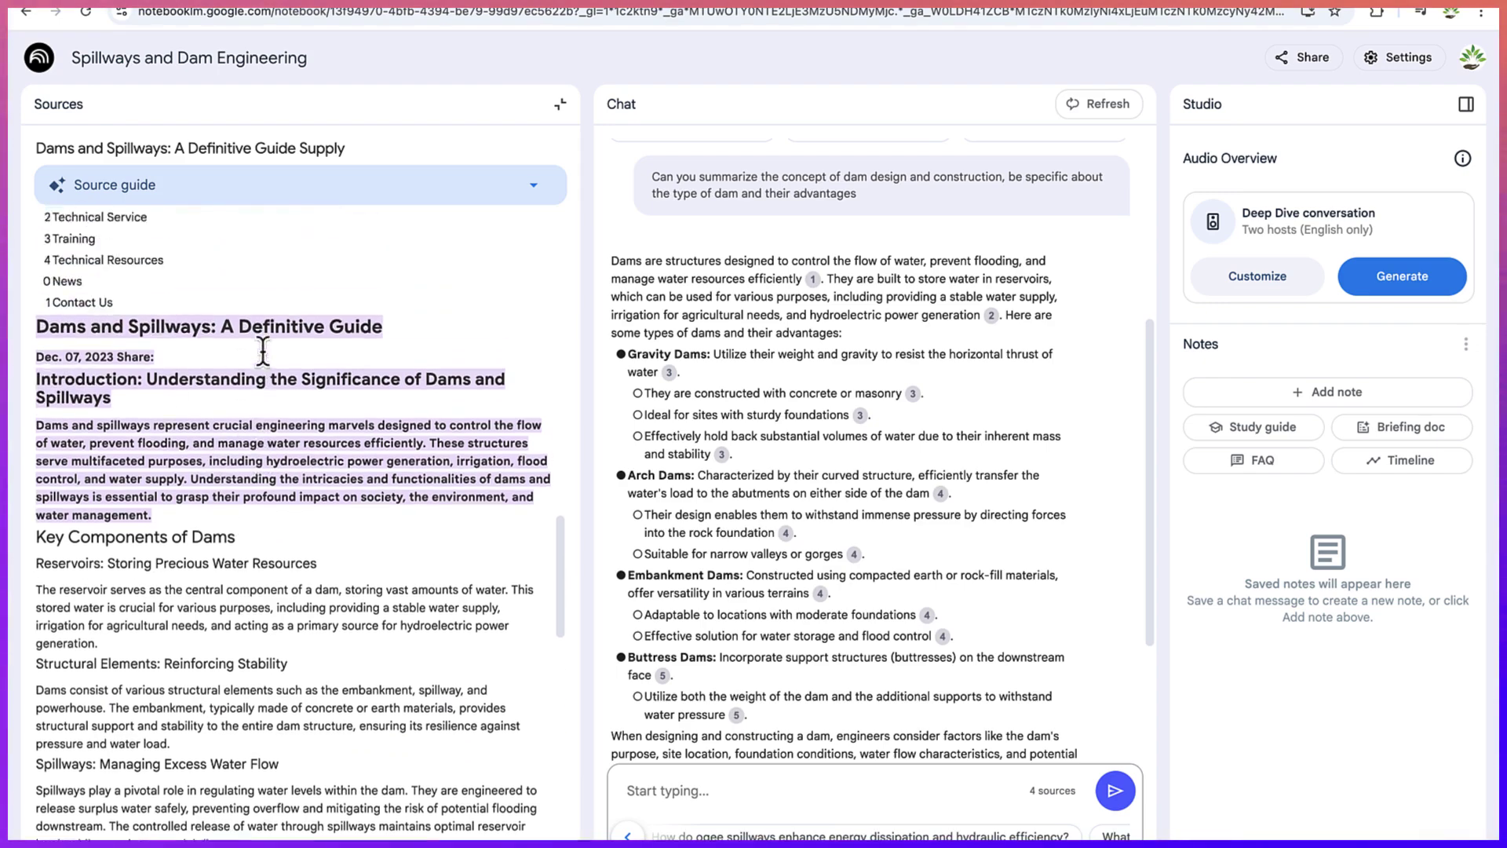
- Check the cited passages for citations 3, 4, 5 and 7 in the Sources panel
{"action": "left_click", "coordinate": [722, 454]}
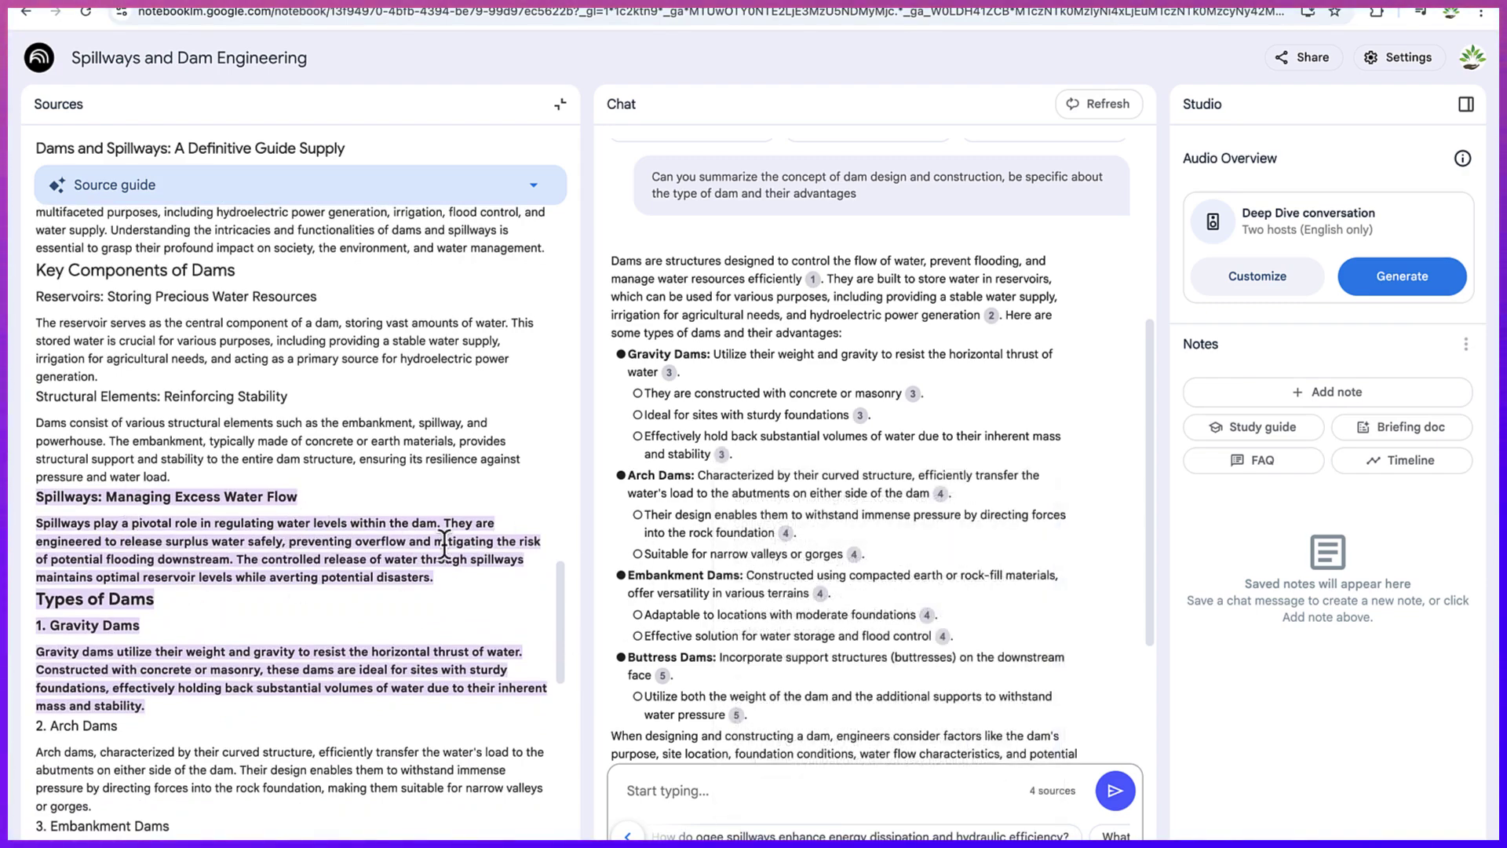
{"action": "left_click", "coordinate": [944, 637]}
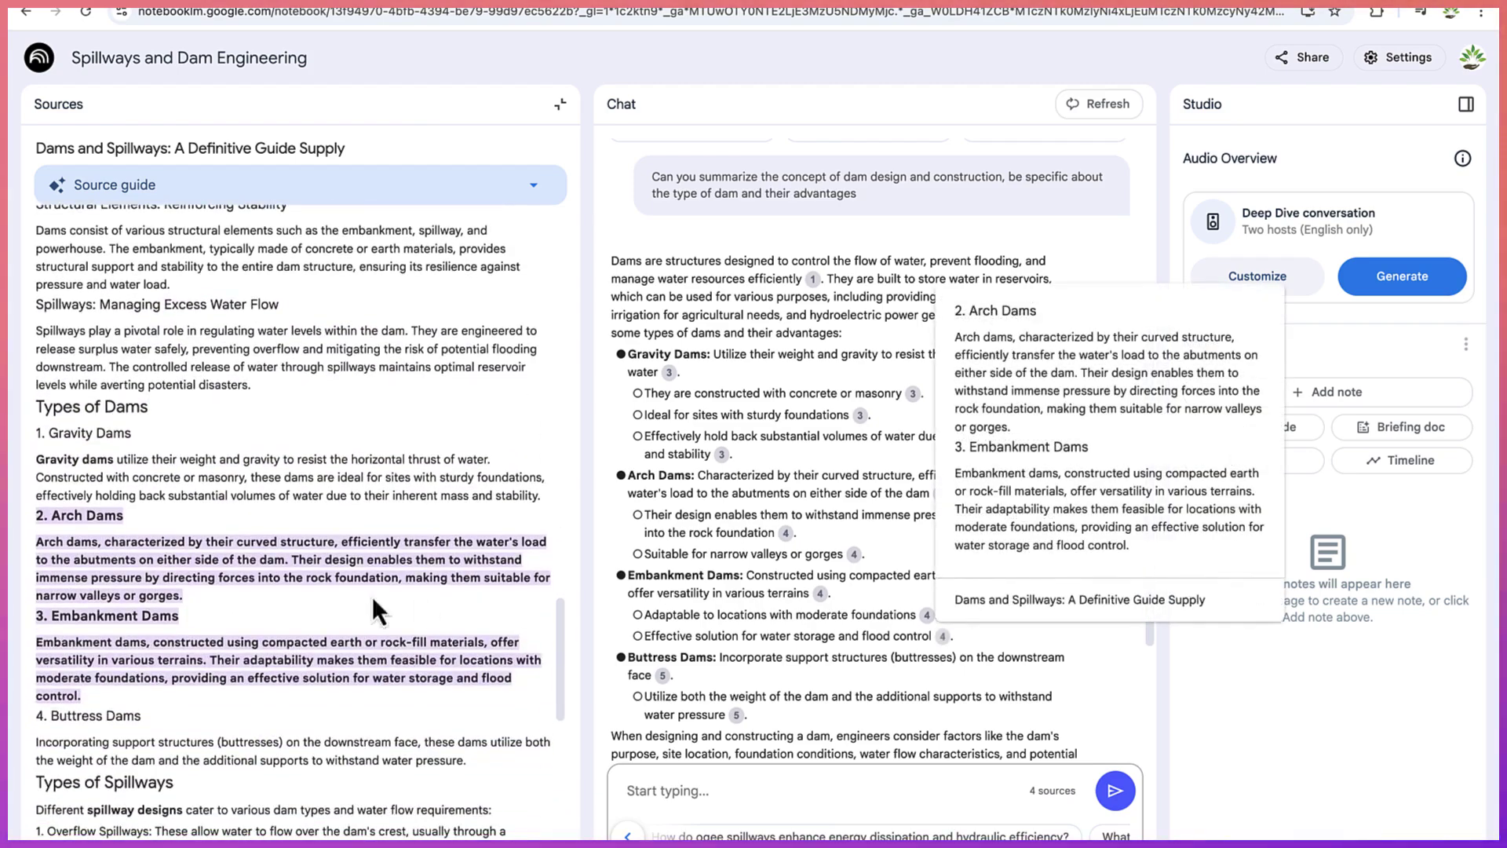
{"action": "left_click", "coordinate": [737, 715]}
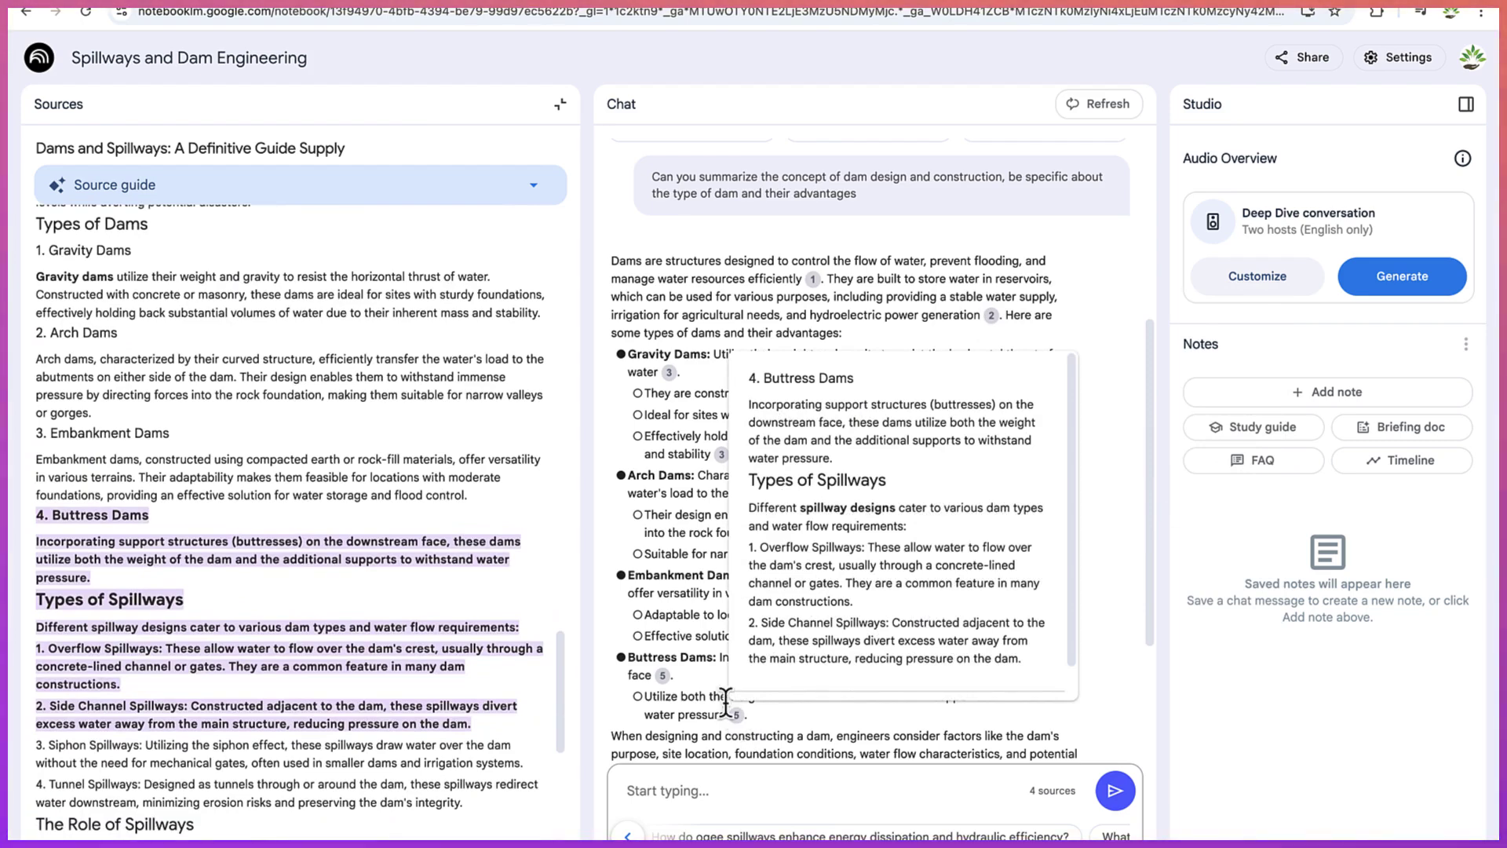
{"action": "scroll", "coordinate": [877, 560], "scroll_direction": "down", "scroll_amount": 3}
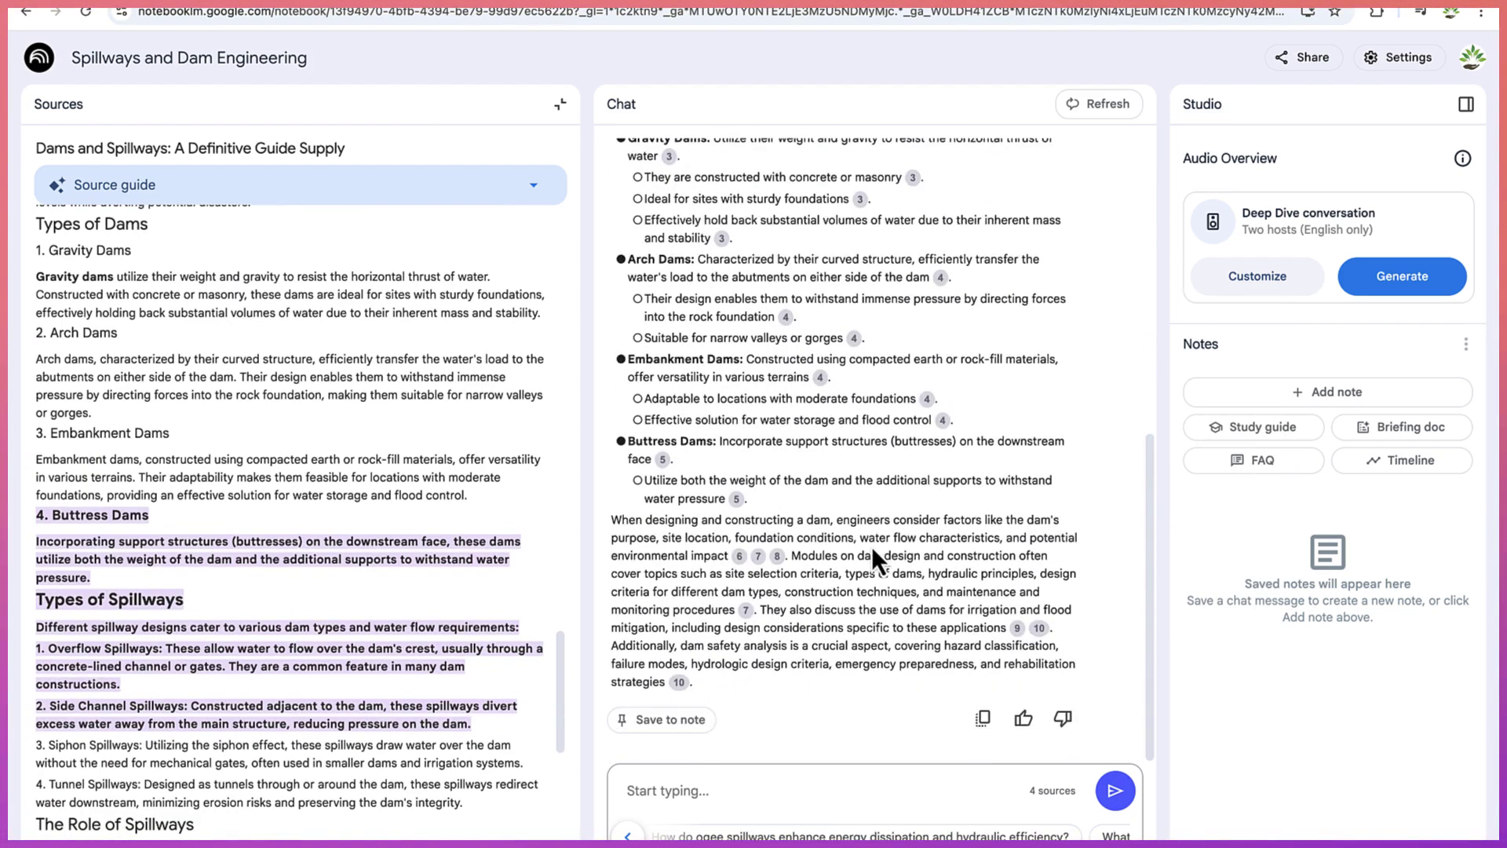
{"action": "left_click", "coordinate": [748, 613]}
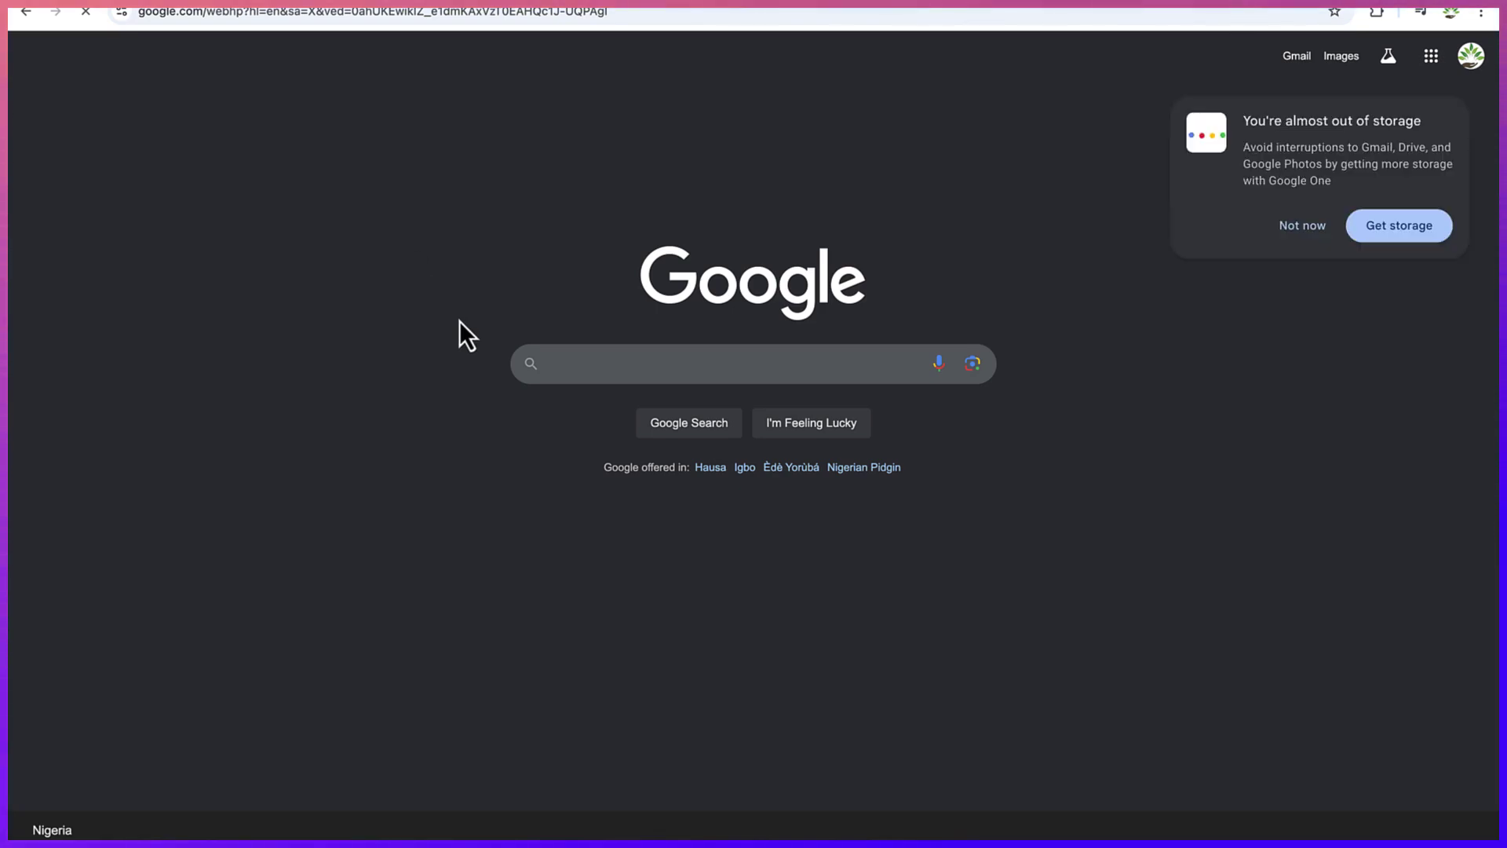
- Search Google for 'notebook lm' and open the Google NotebookLM site
{"action": "type", "text": "notebo"}
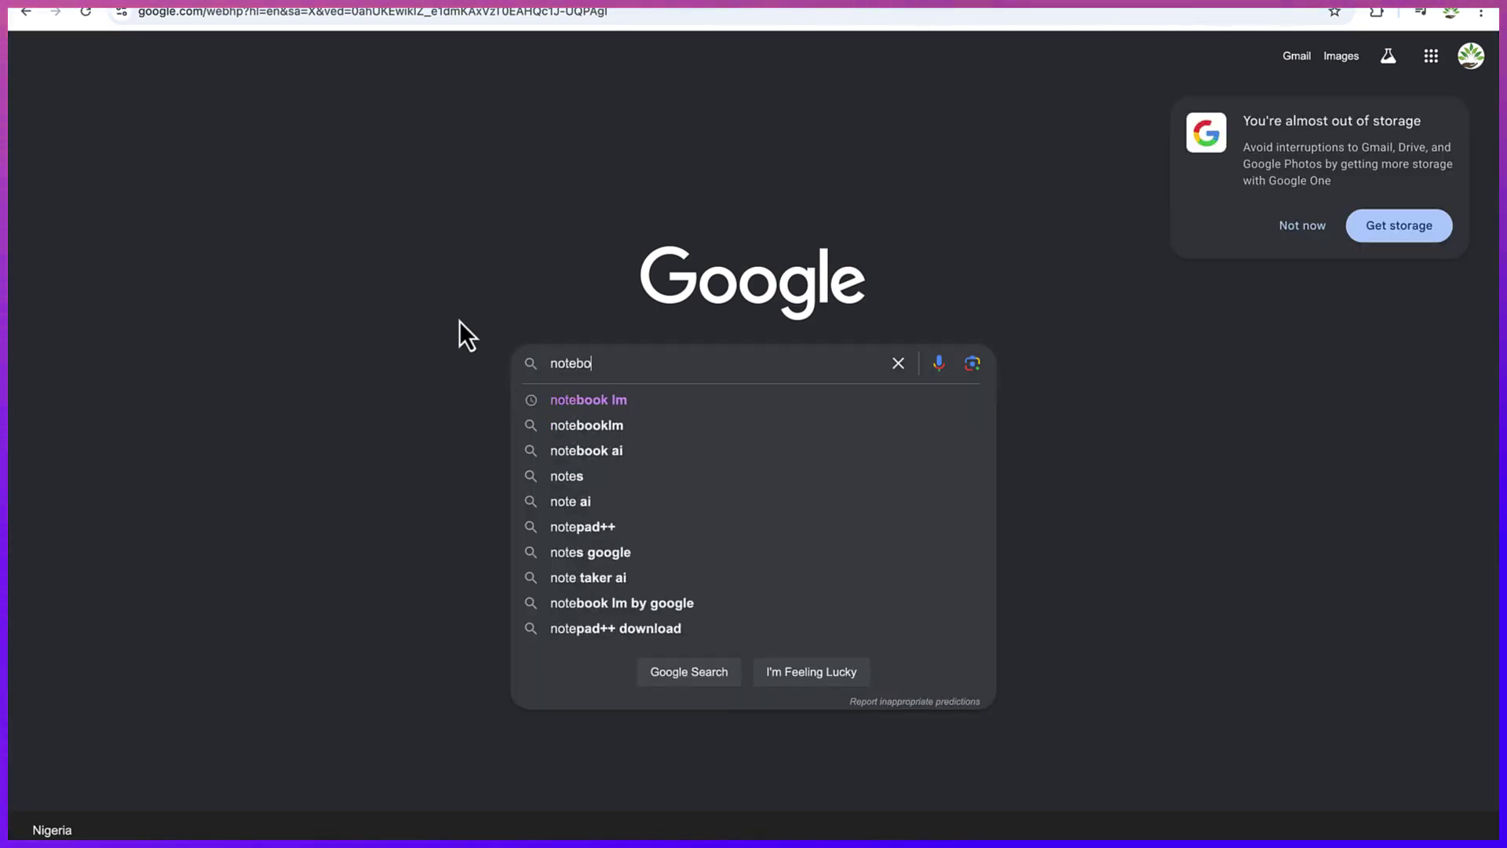
{"action": "type", "text": "ok lm"}
{"action": "key", "text": "Return"}
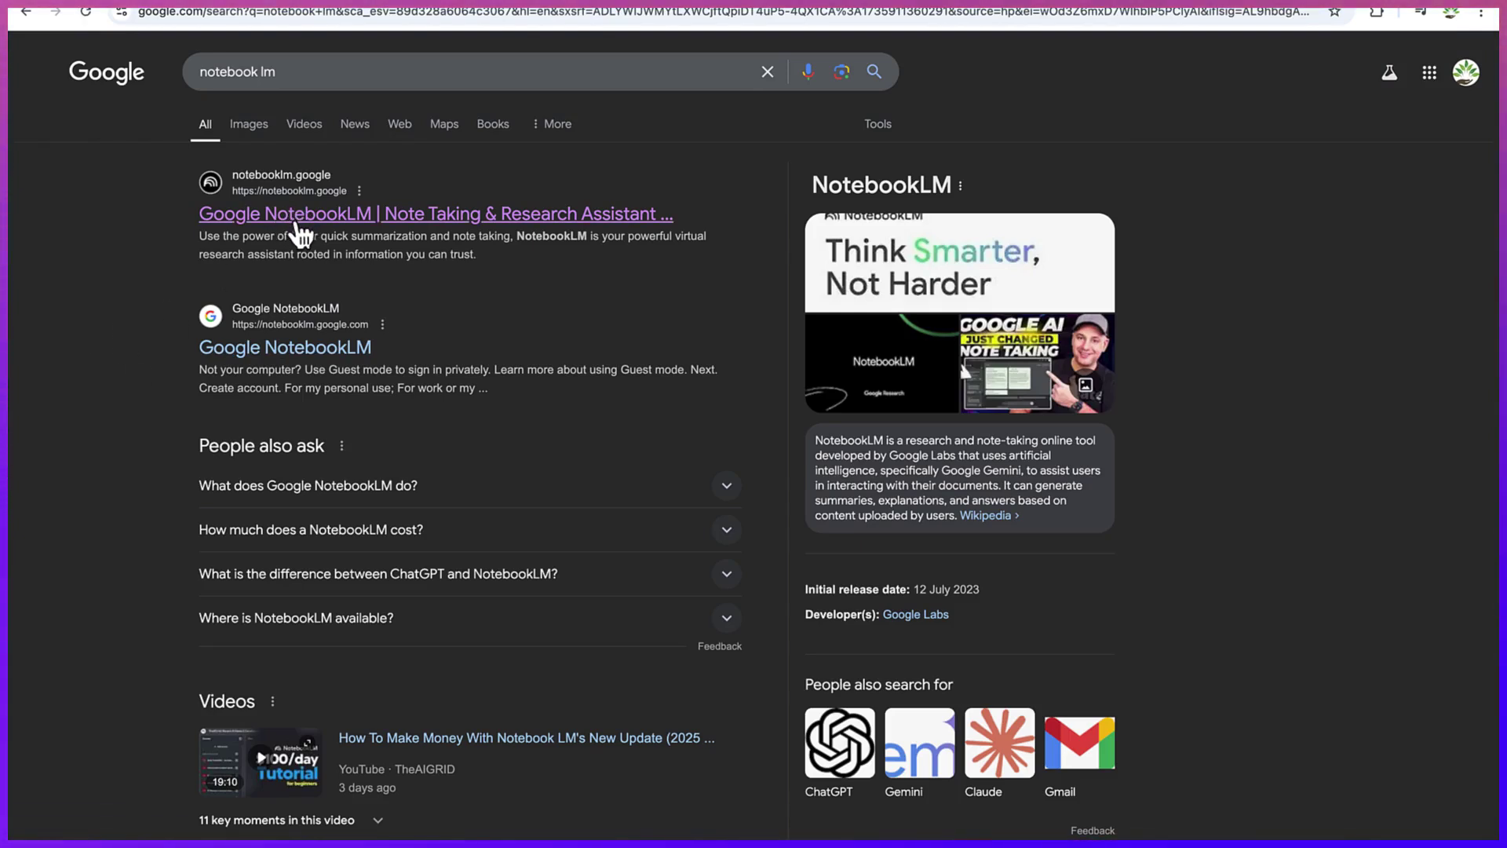
{"action": "left_click", "coordinate": [298, 229]}
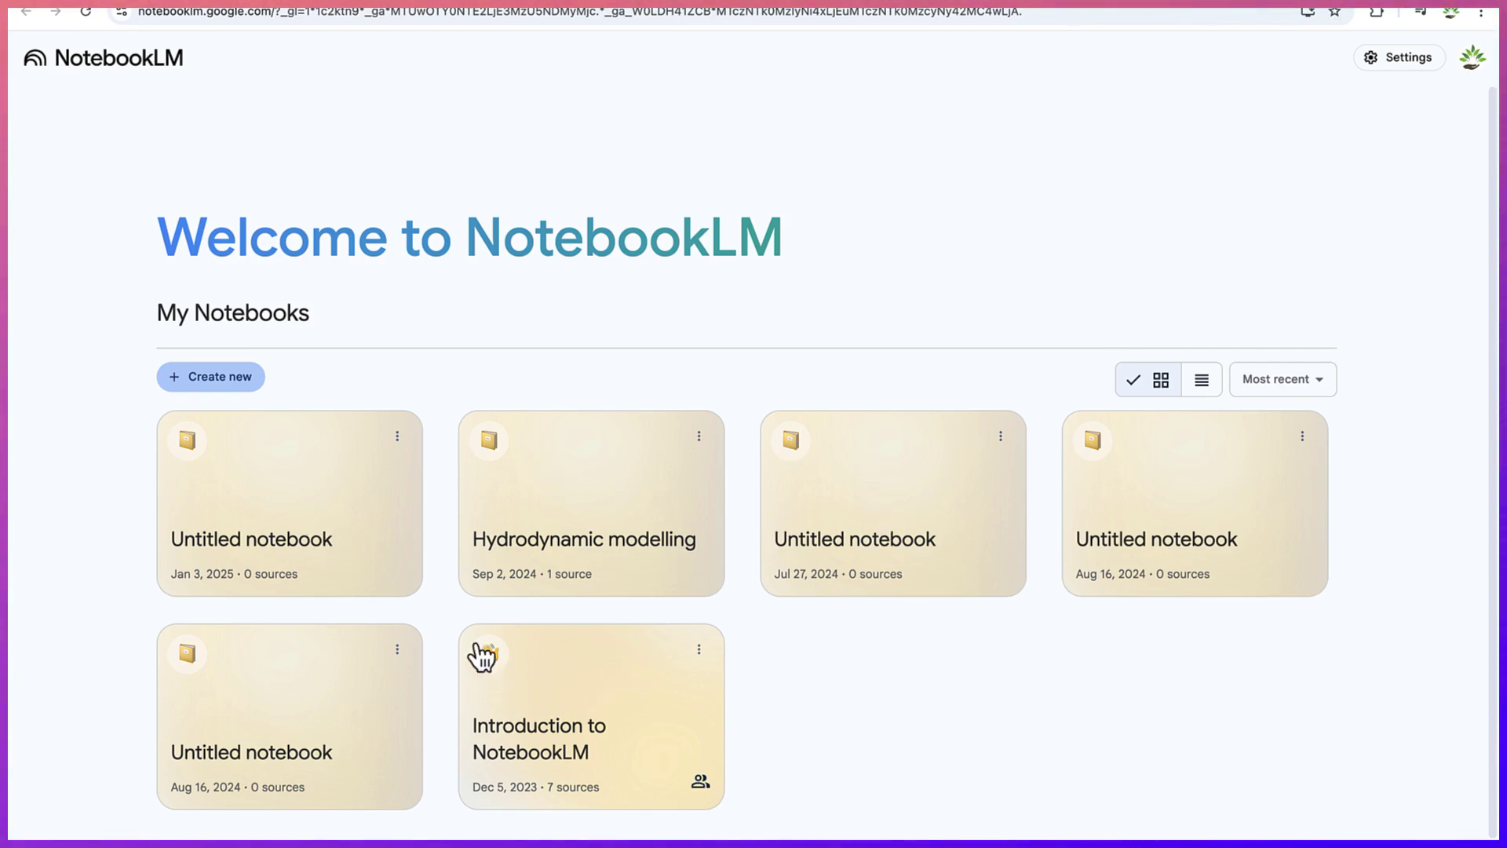
- Create a new notebook
{"action": "left_click", "coordinate": [255, 379]}
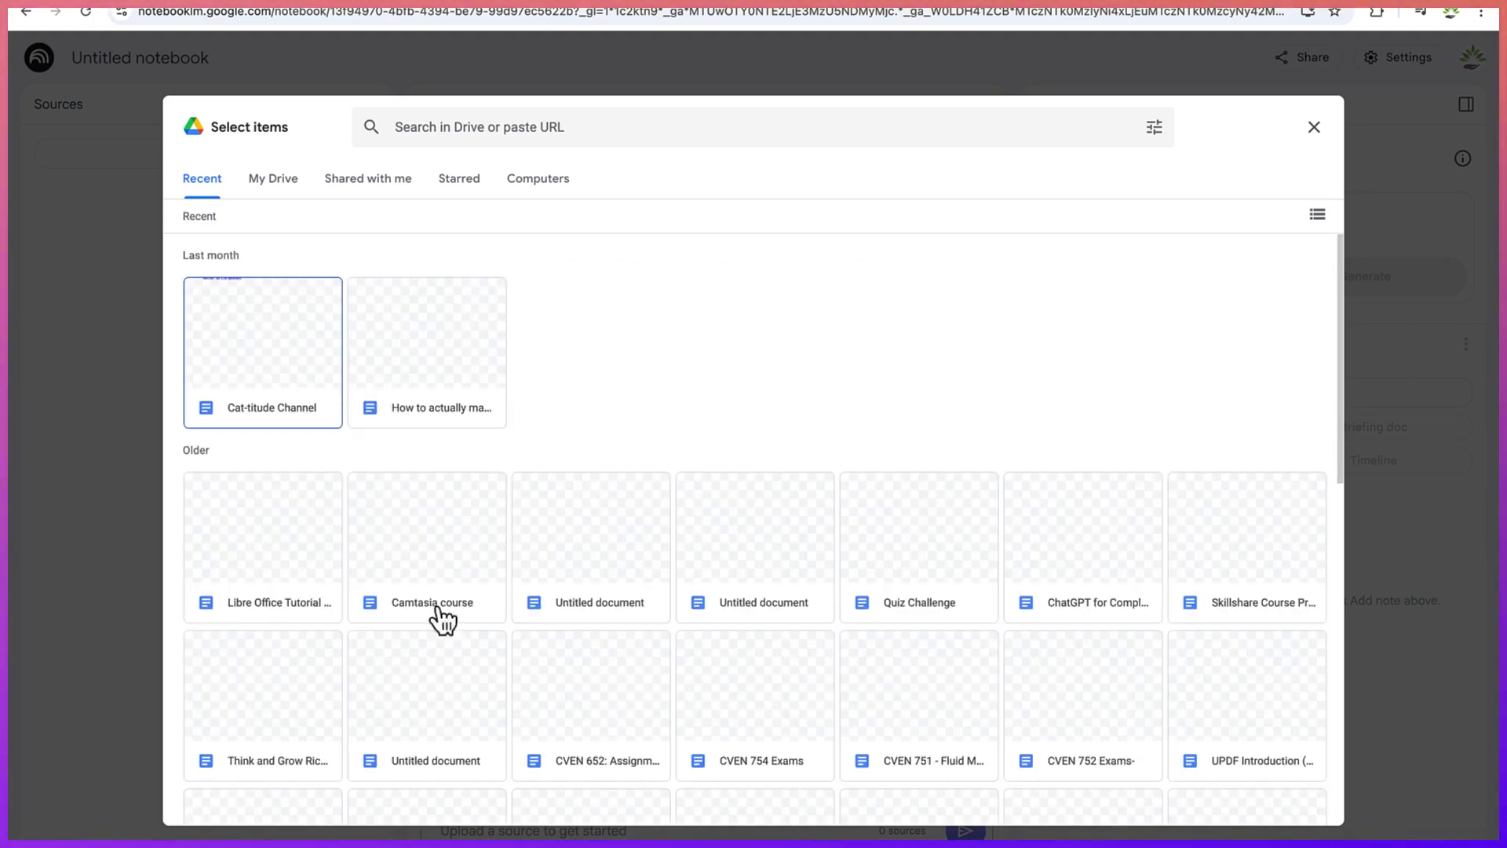
- Search Drive for 'dams' and insert the Dams and CVEN 752- Spillways documents
{"action": "left_click", "coordinate": [673, 130]}
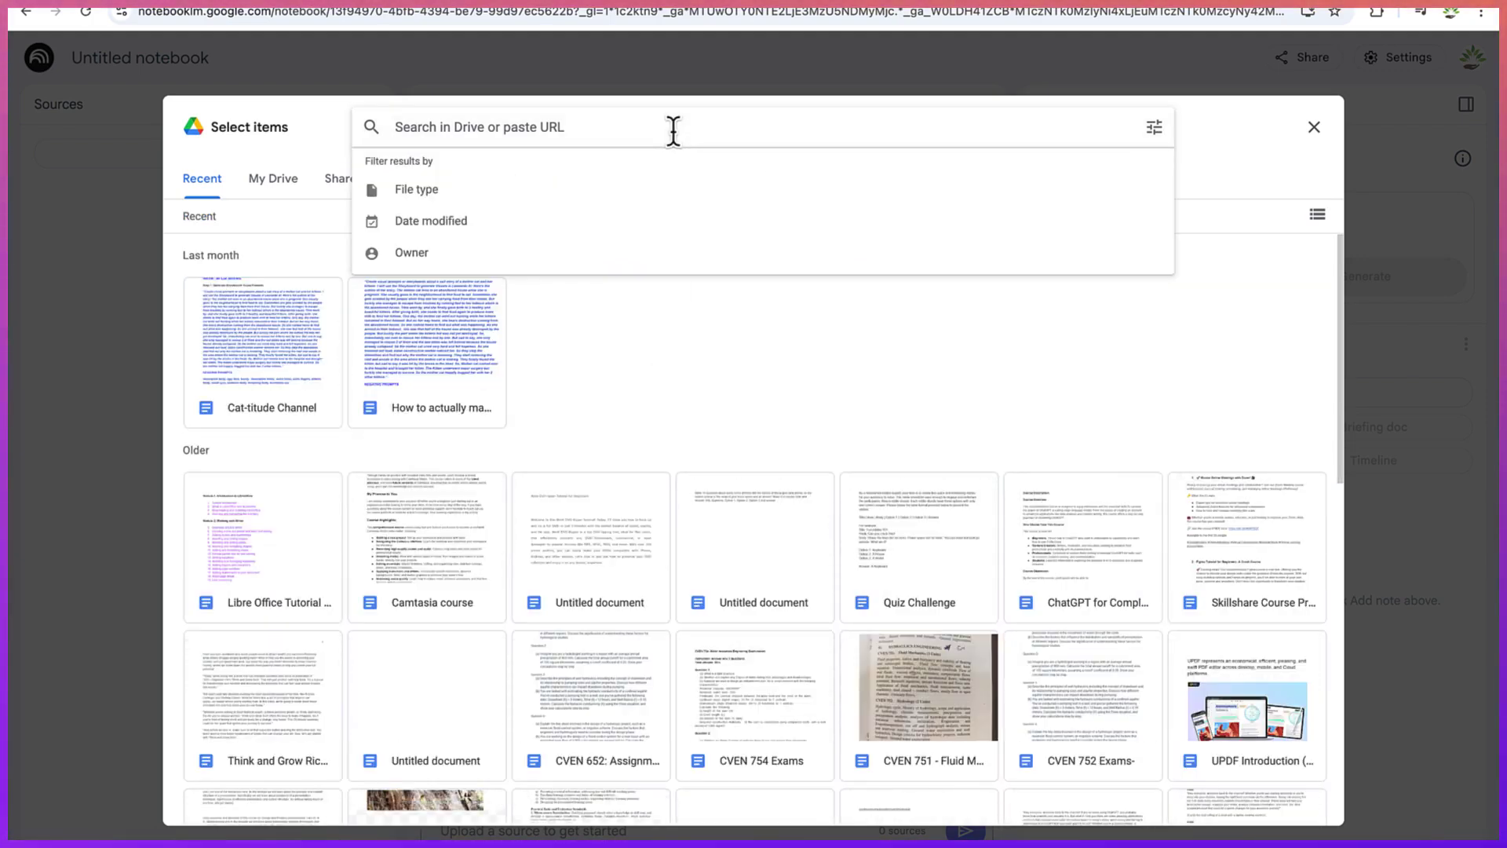
{"action": "type", "text": "dams"}
{"action": "key", "text": "Return"}
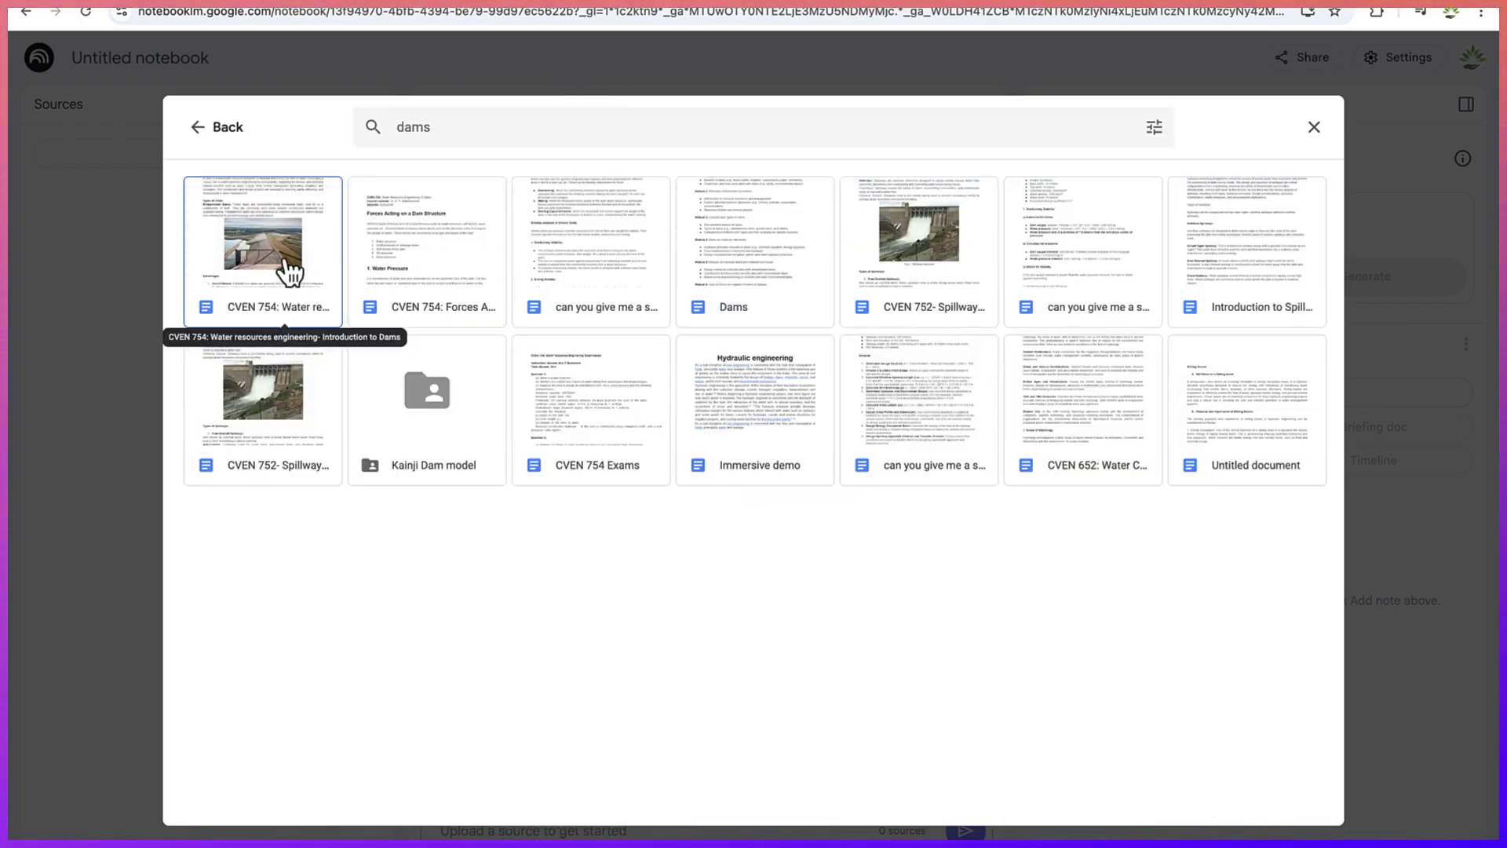
{"action": "left_click", "coordinate": [779, 255]}
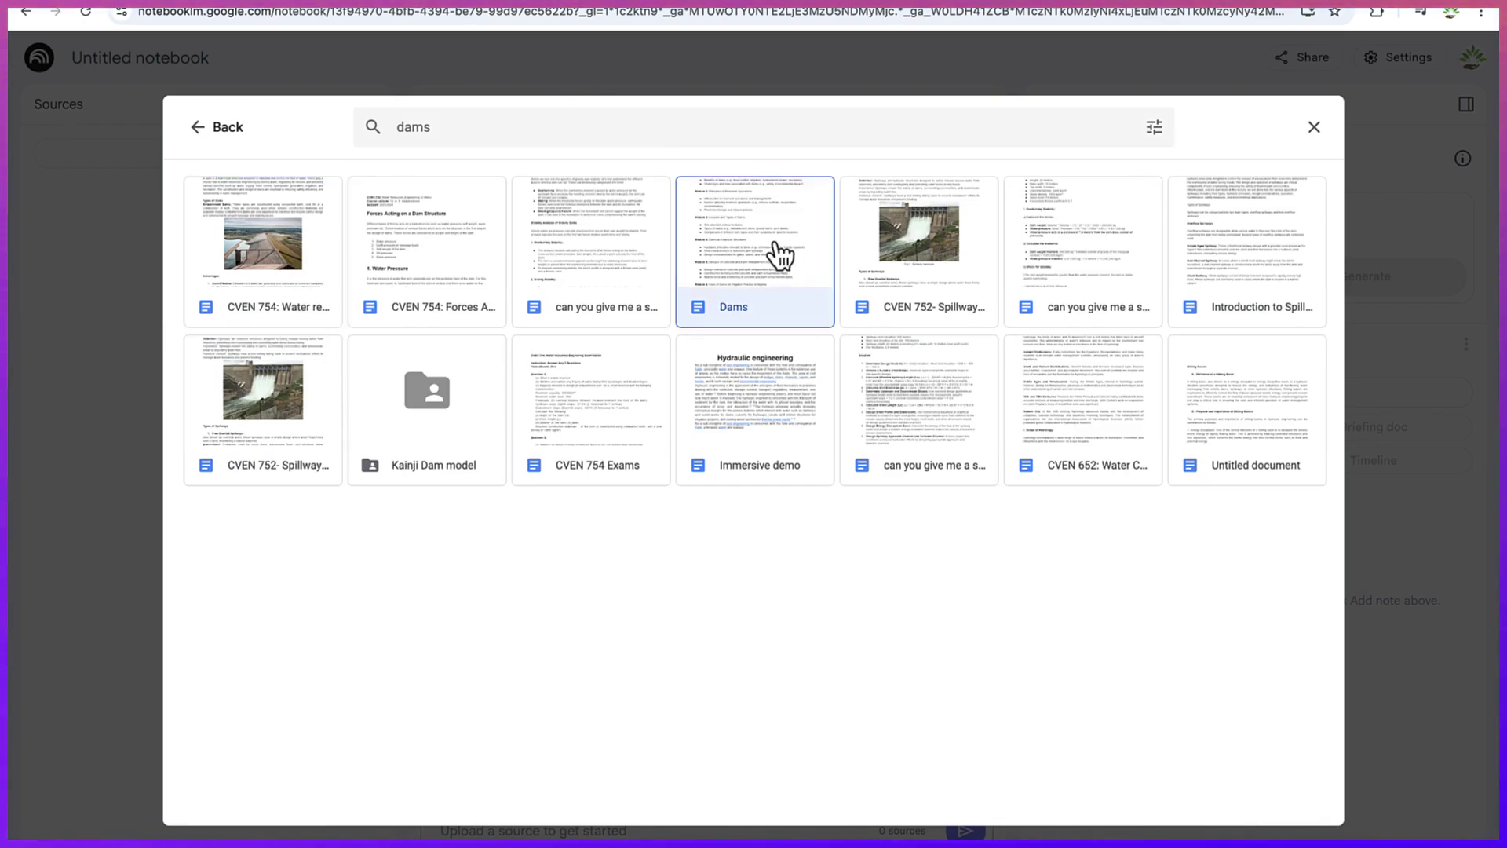
{"action": "left_click", "coordinate": [946, 263]}
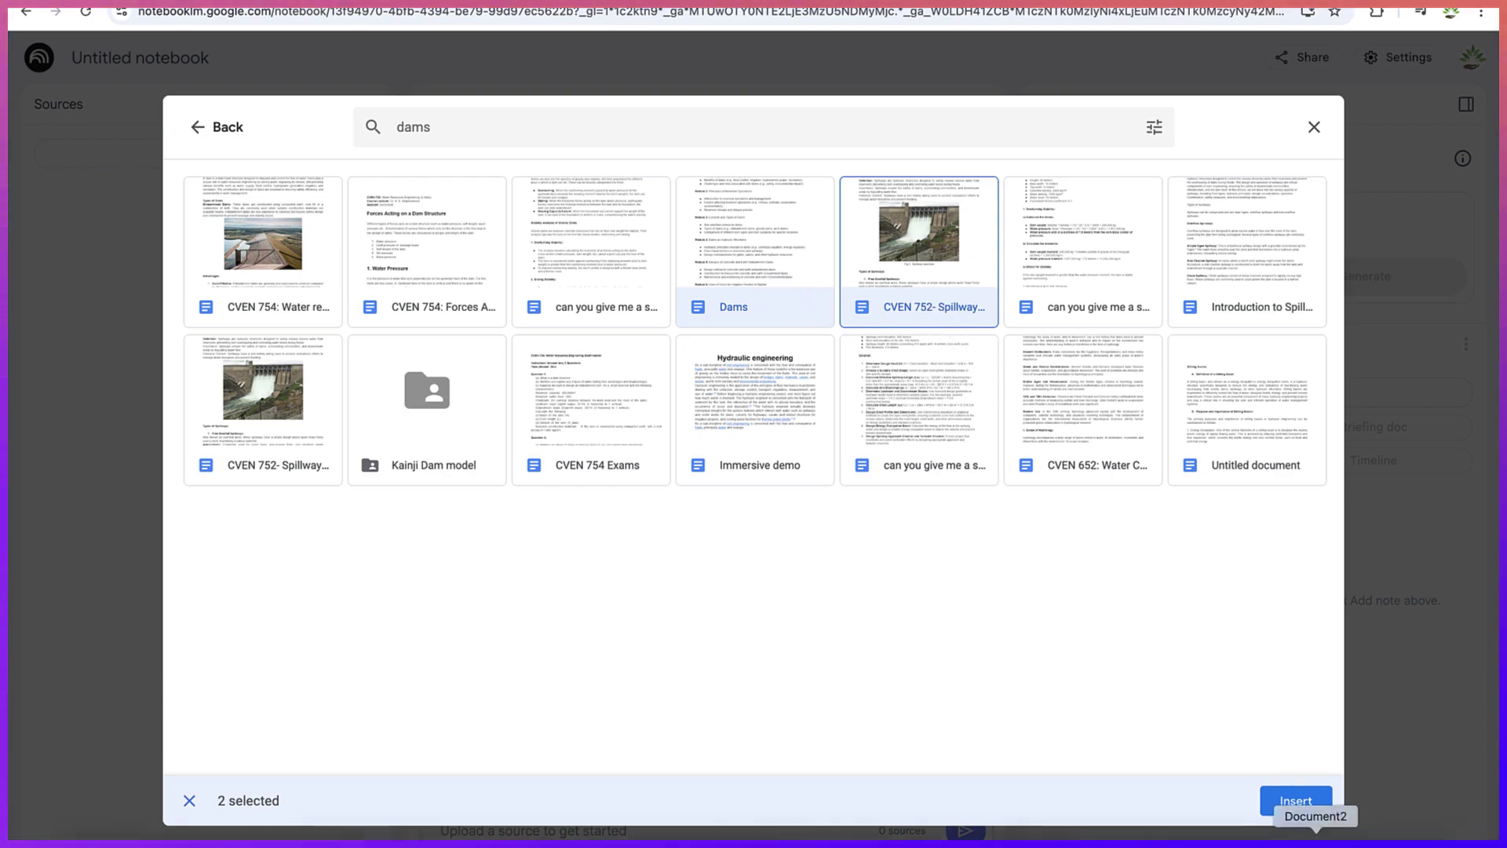
{"action": "left_click", "coordinate": [1295, 805]}
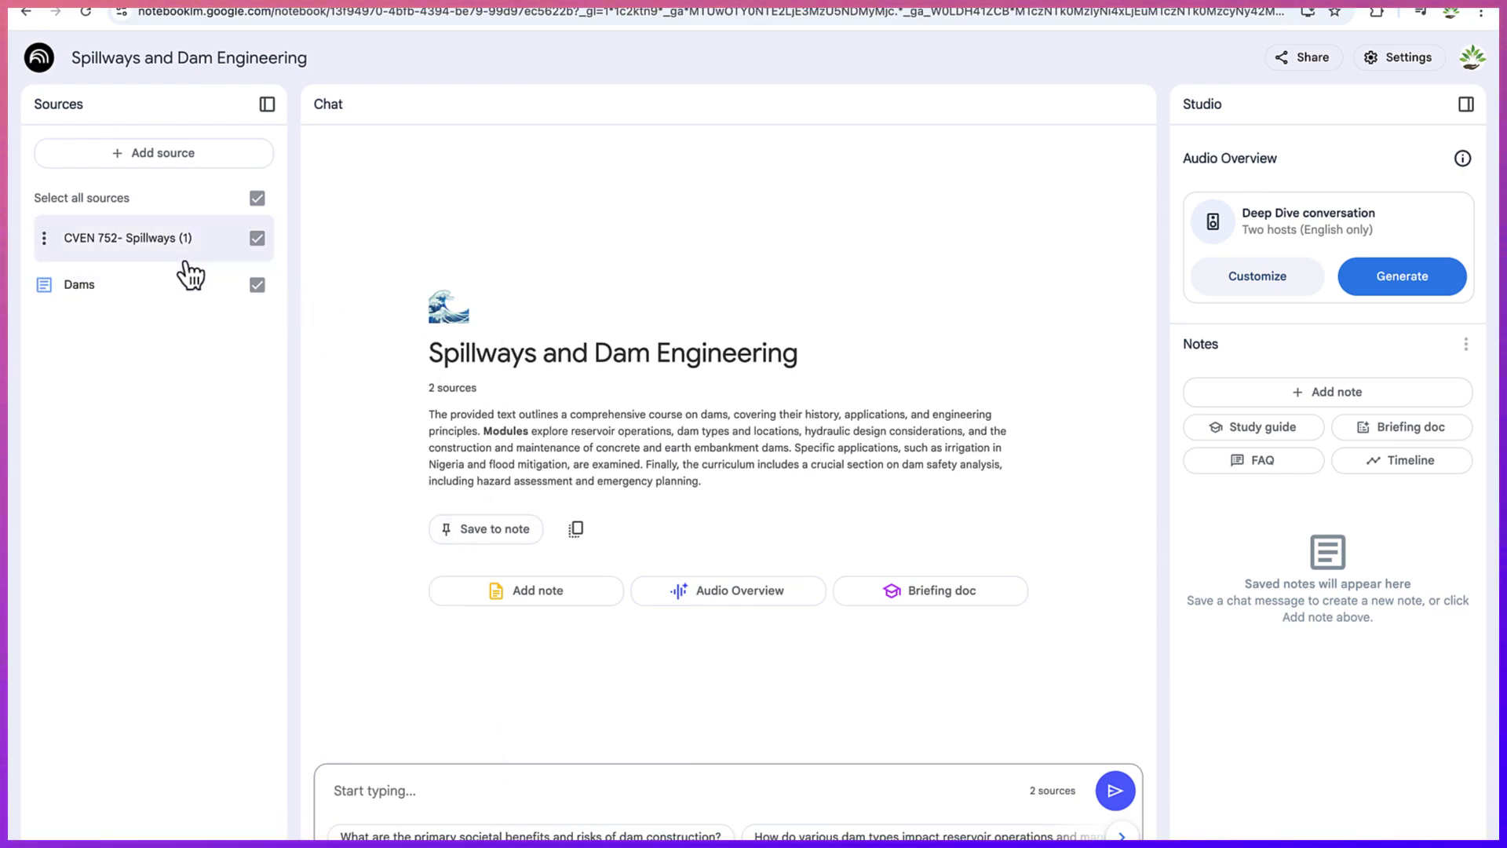
- Add the Dams and Spillways web page as a Website source from its pasted URL
{"action": "left_click", "coordinate": [163, 154]}
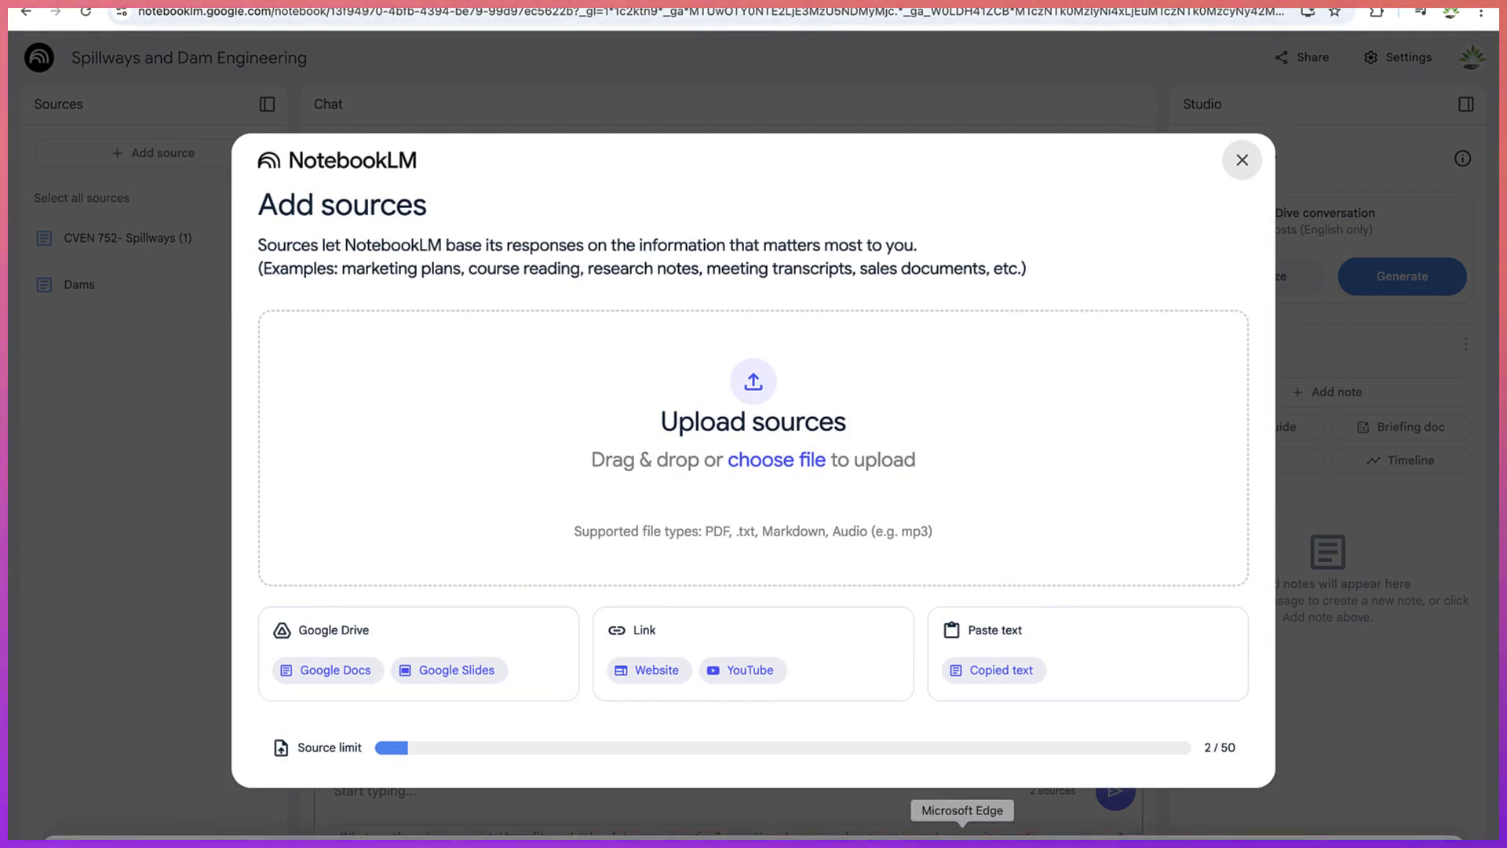
{"action": "left_click", "coordinate": [655, 673]}
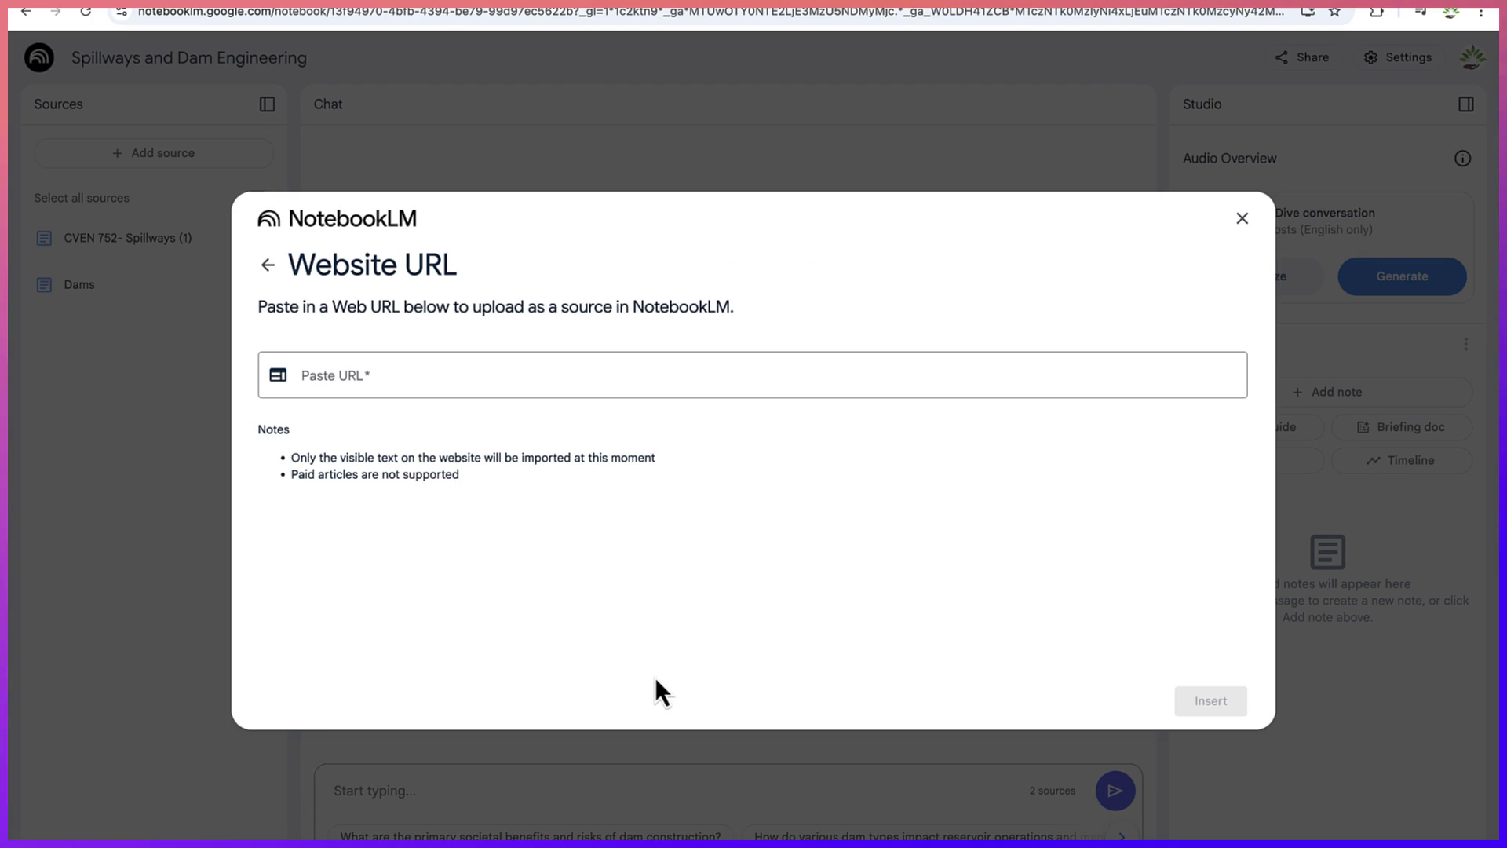
{"action": "left_click", "coordinate": [517, 374]}
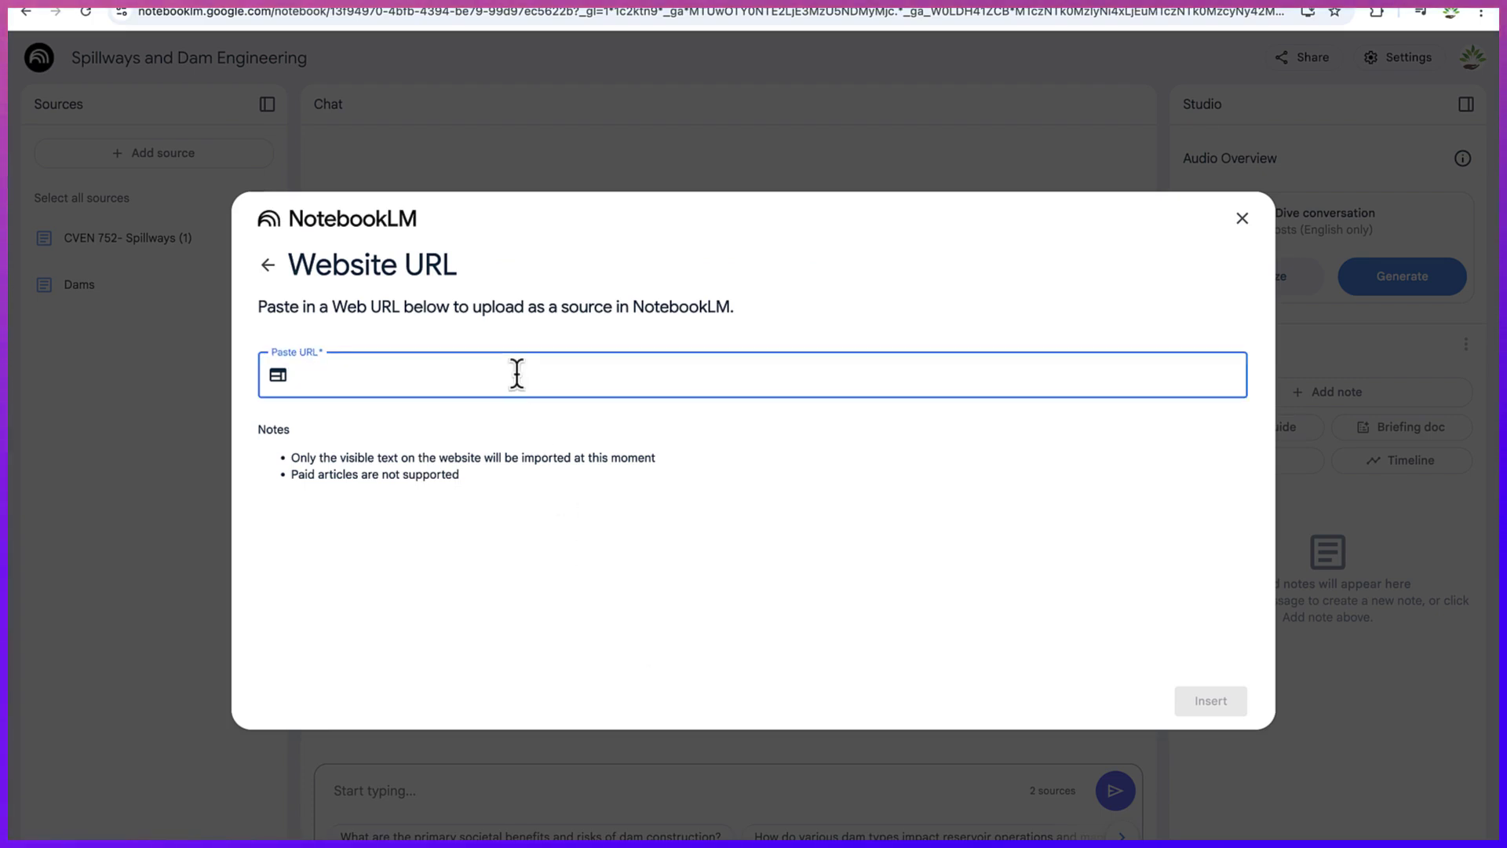
{"action": "key", "text": "super+v"}
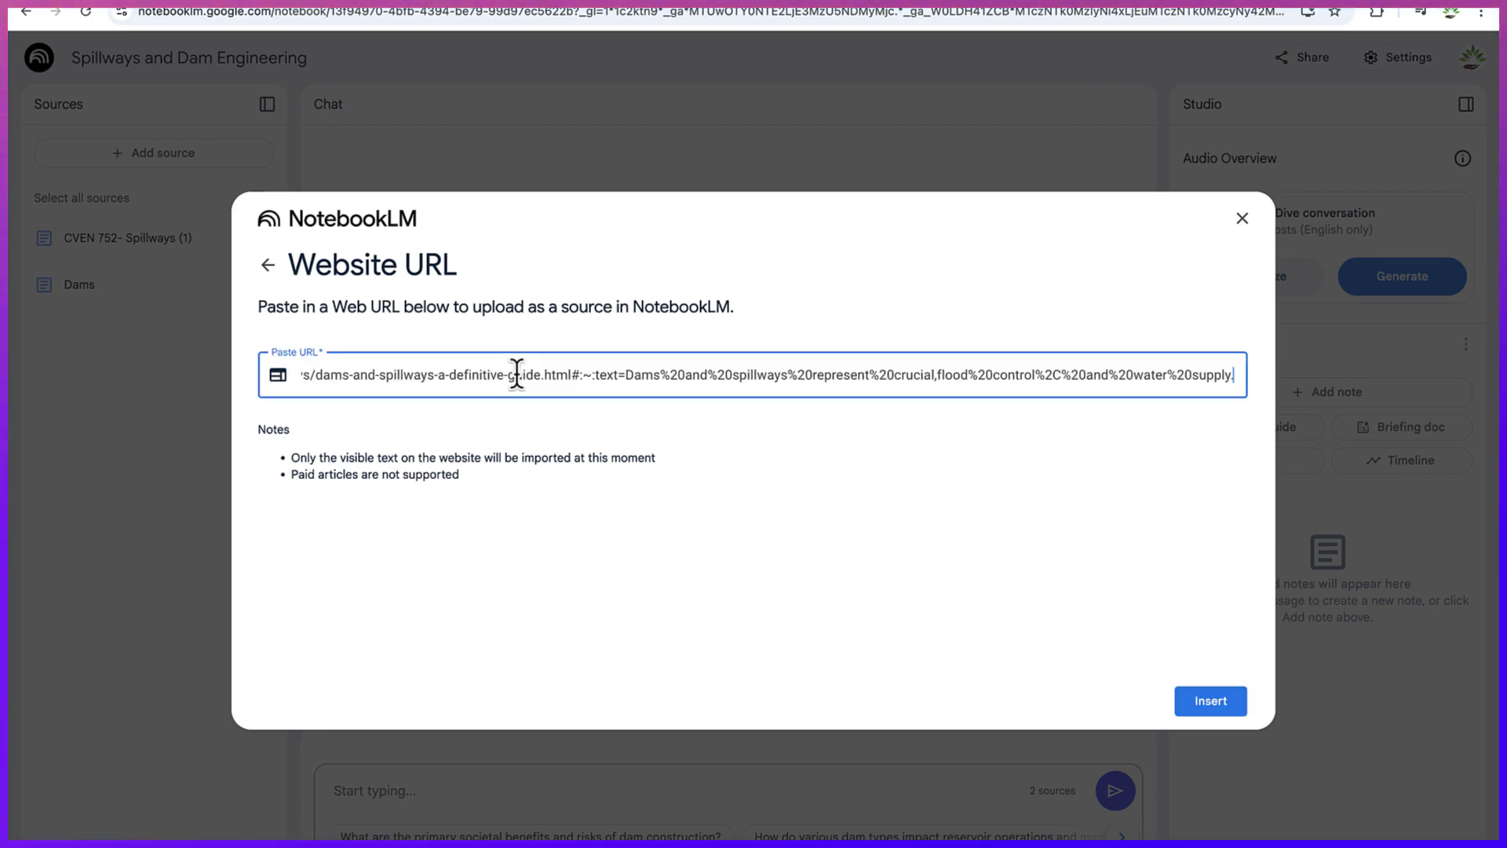
{"action": "left_click", "coordinate": [1211, 701]}
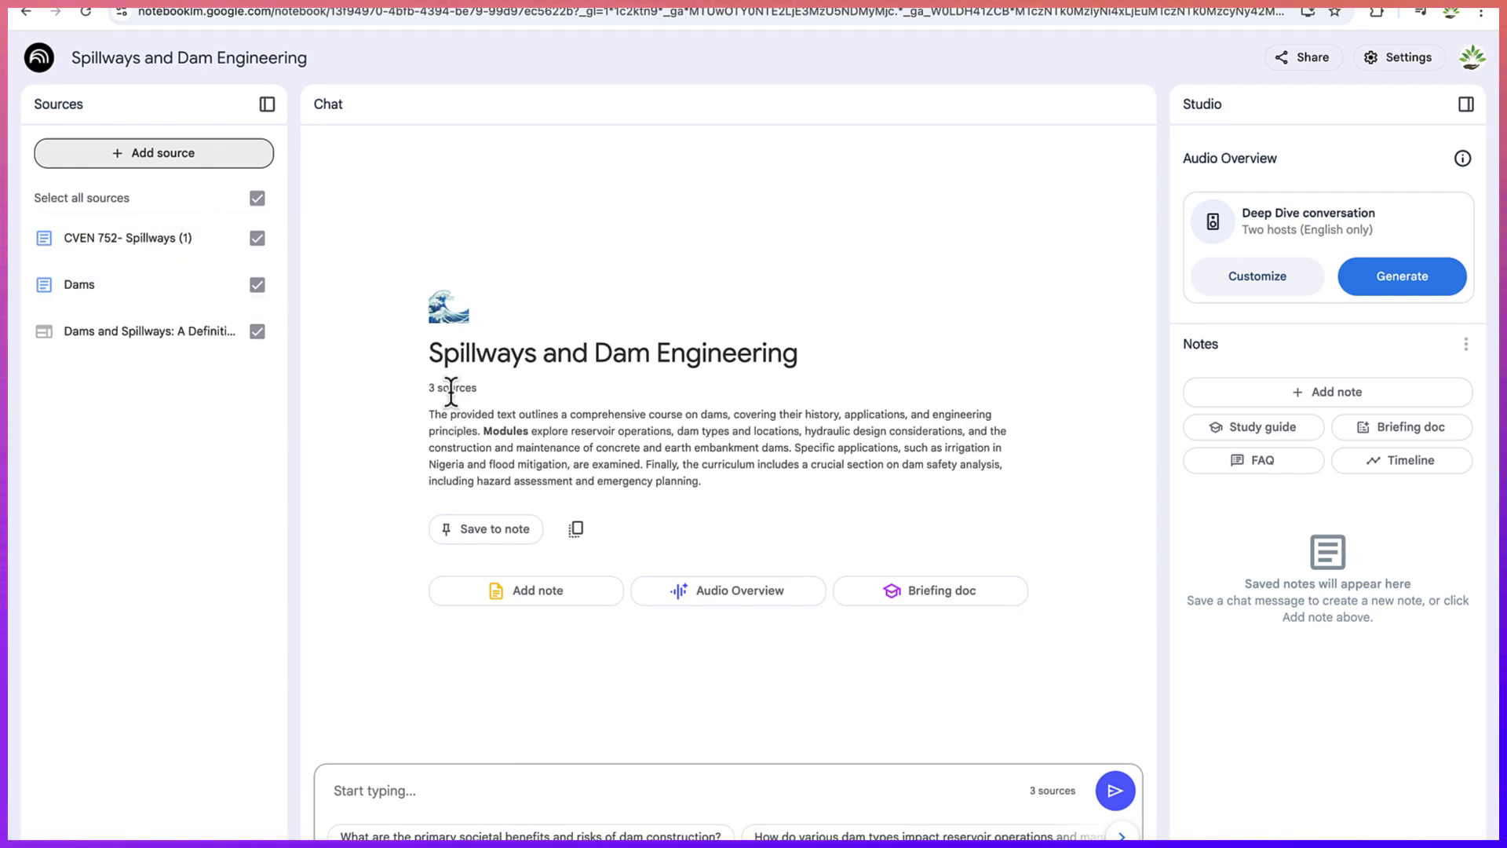
- Copy the Hoover Dam YouTube video's URL and return to NotebookLM's Add sources dialog
{"action": "left_click", "coordinate": [165, 153]}
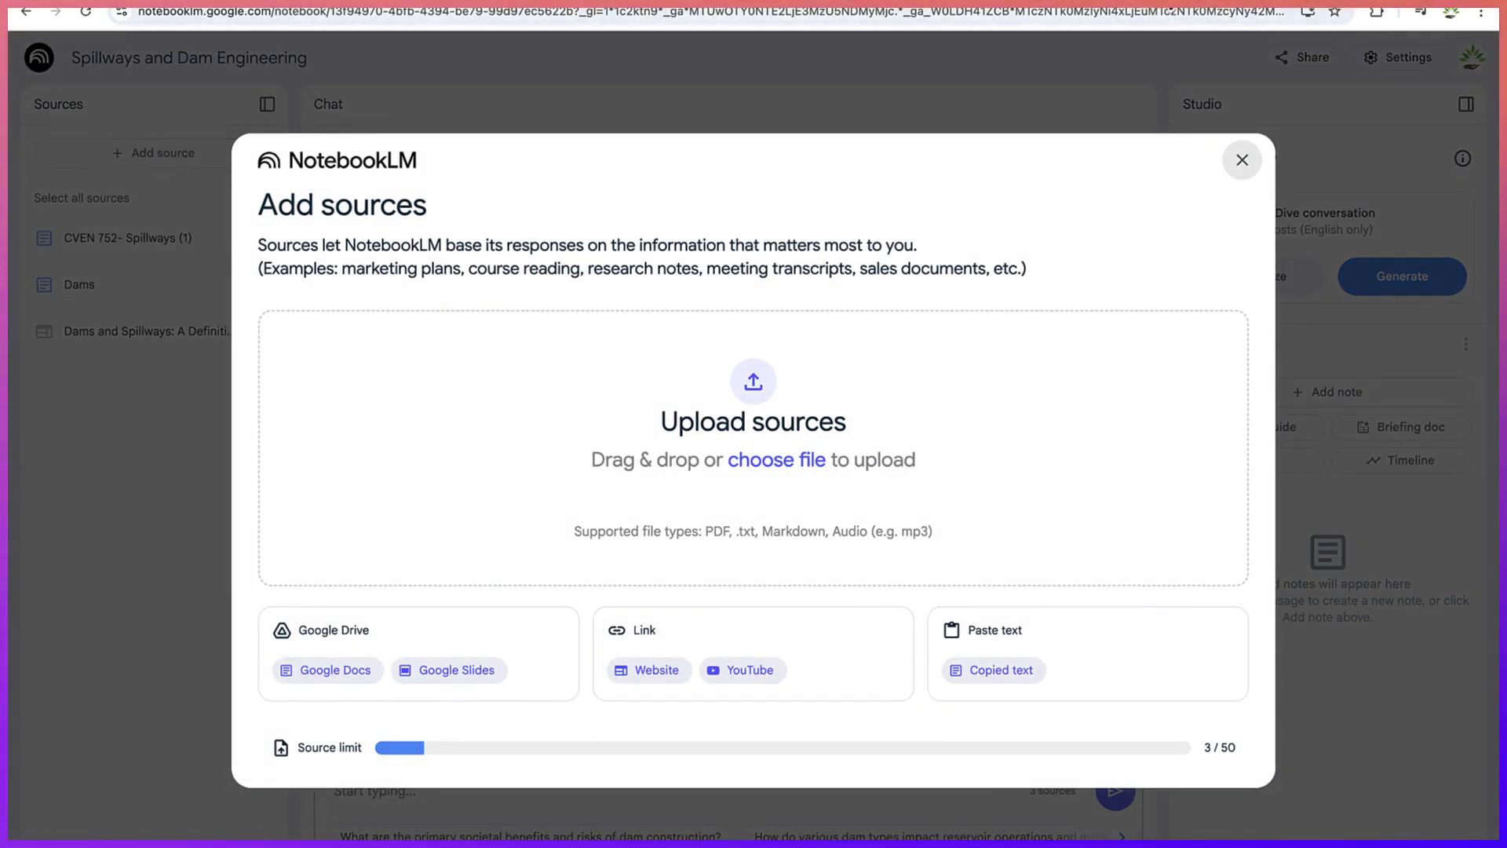
{"action": "left_click", "coordinate": [1160, 7]}
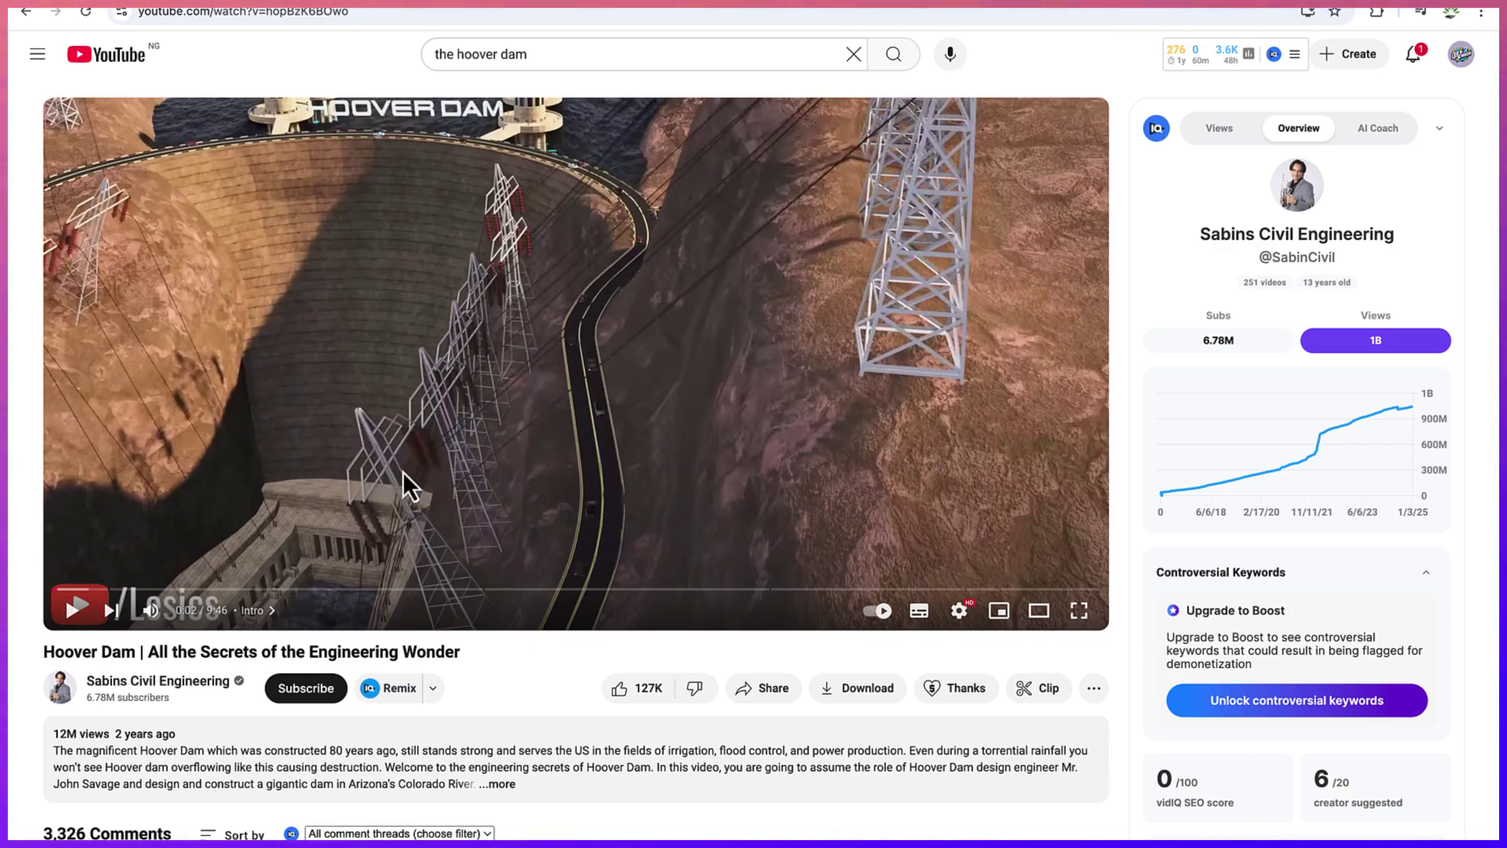
{"action": "left_click", "coordinate": [345, 19]}
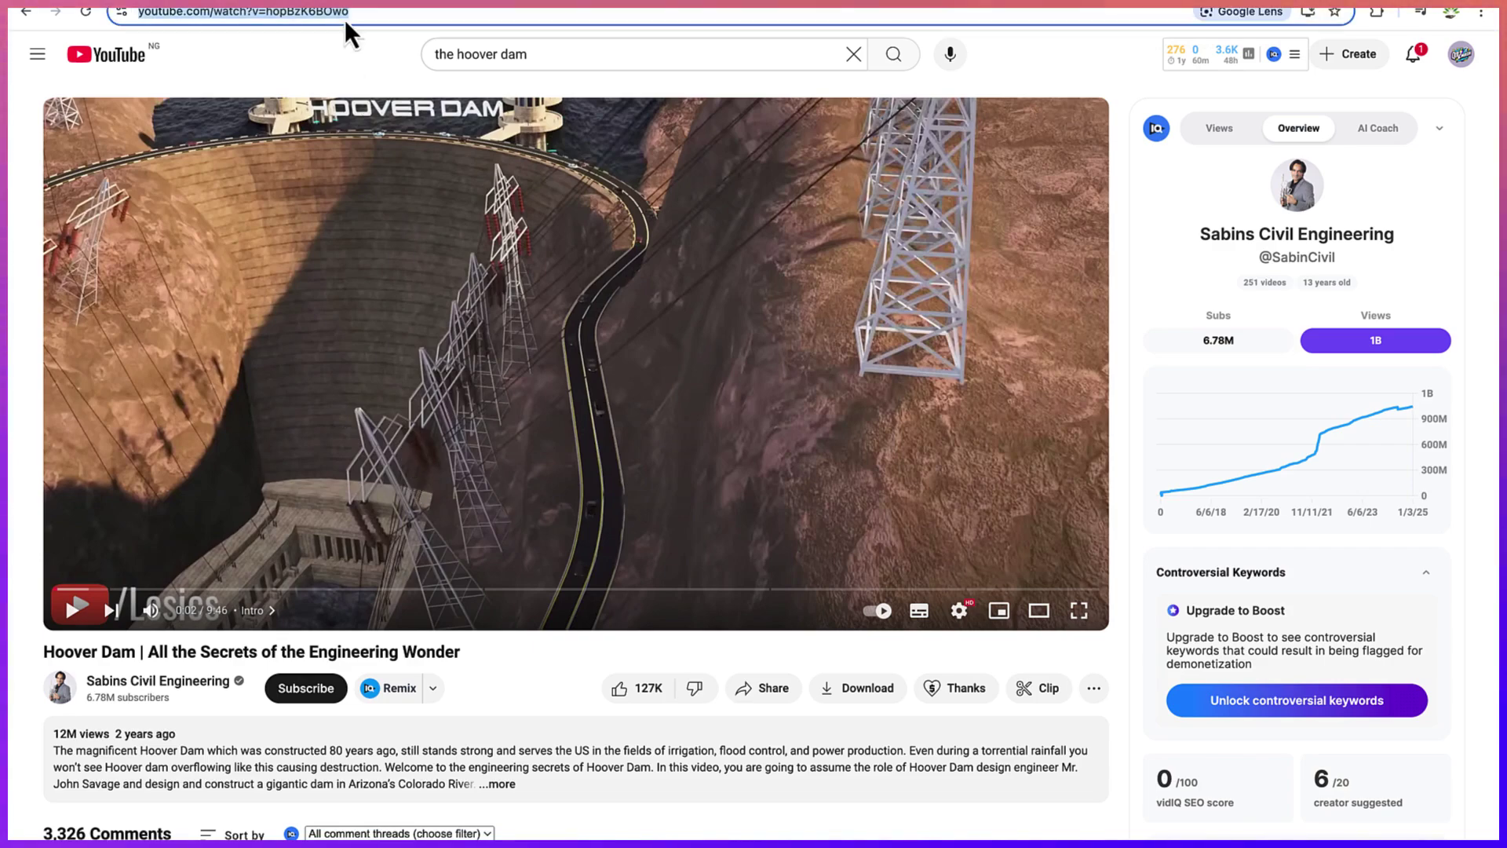
{"action": "left_click", "coordinate": [1369, 16]}
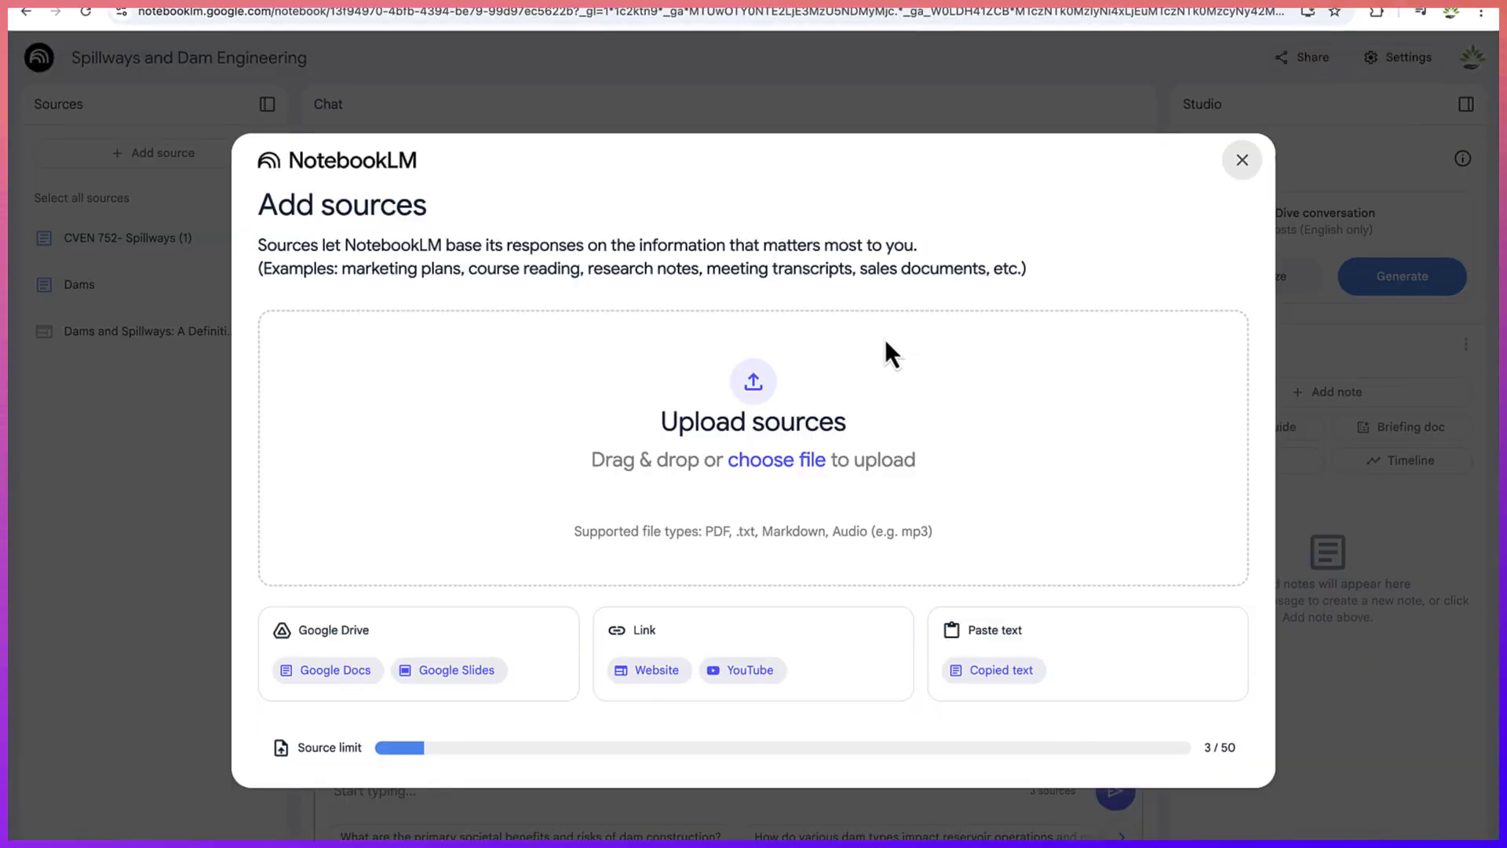
- Add the pasted YouTube link as a source, then remove that wrong video
{"action": "left_click", "coordinate": [756, 676]}
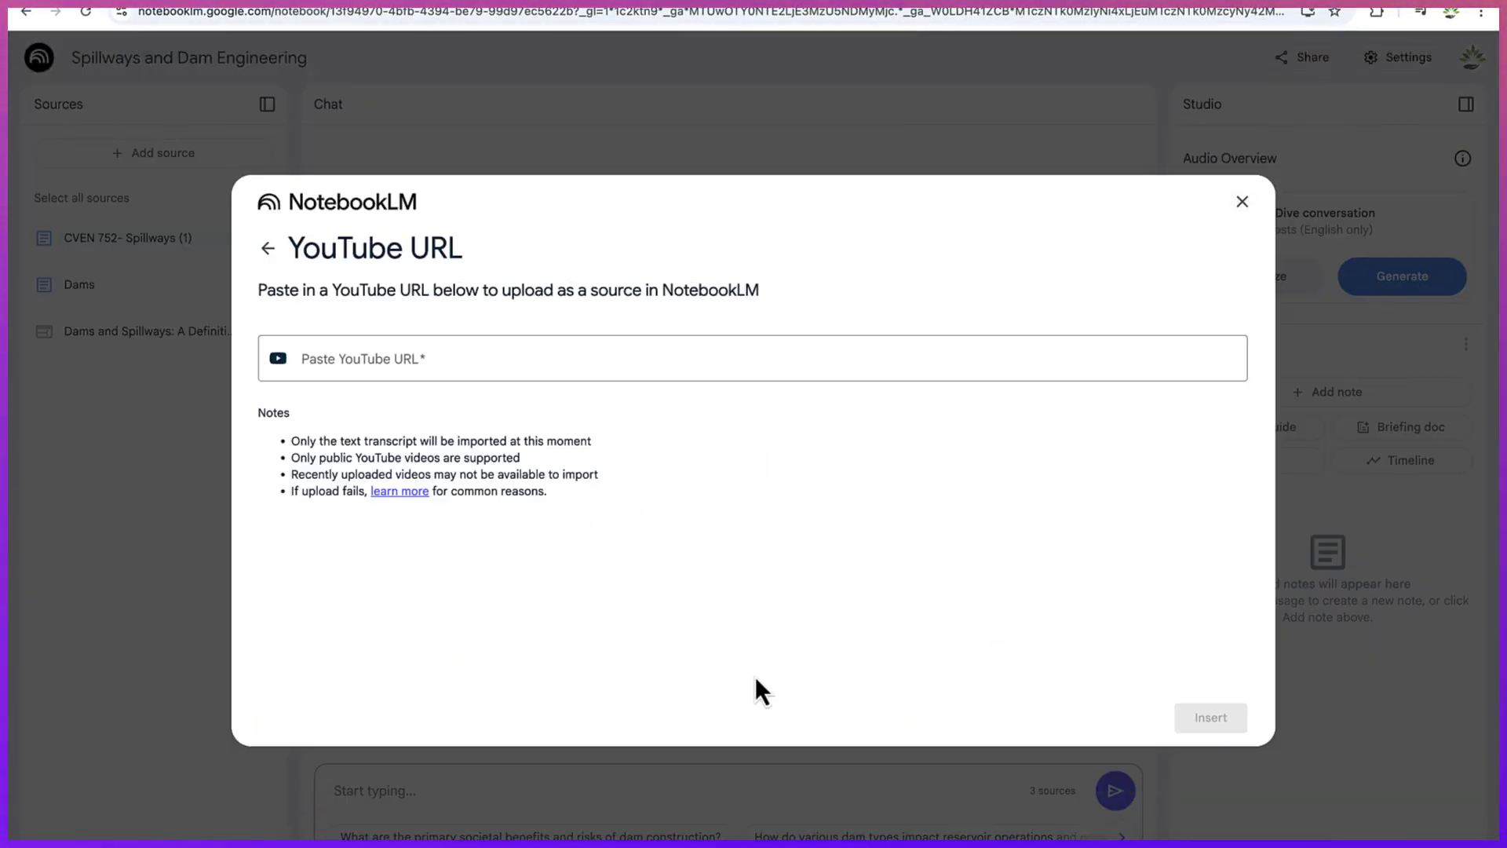
{"action": "left_click", "coordinate": [525, 362]}
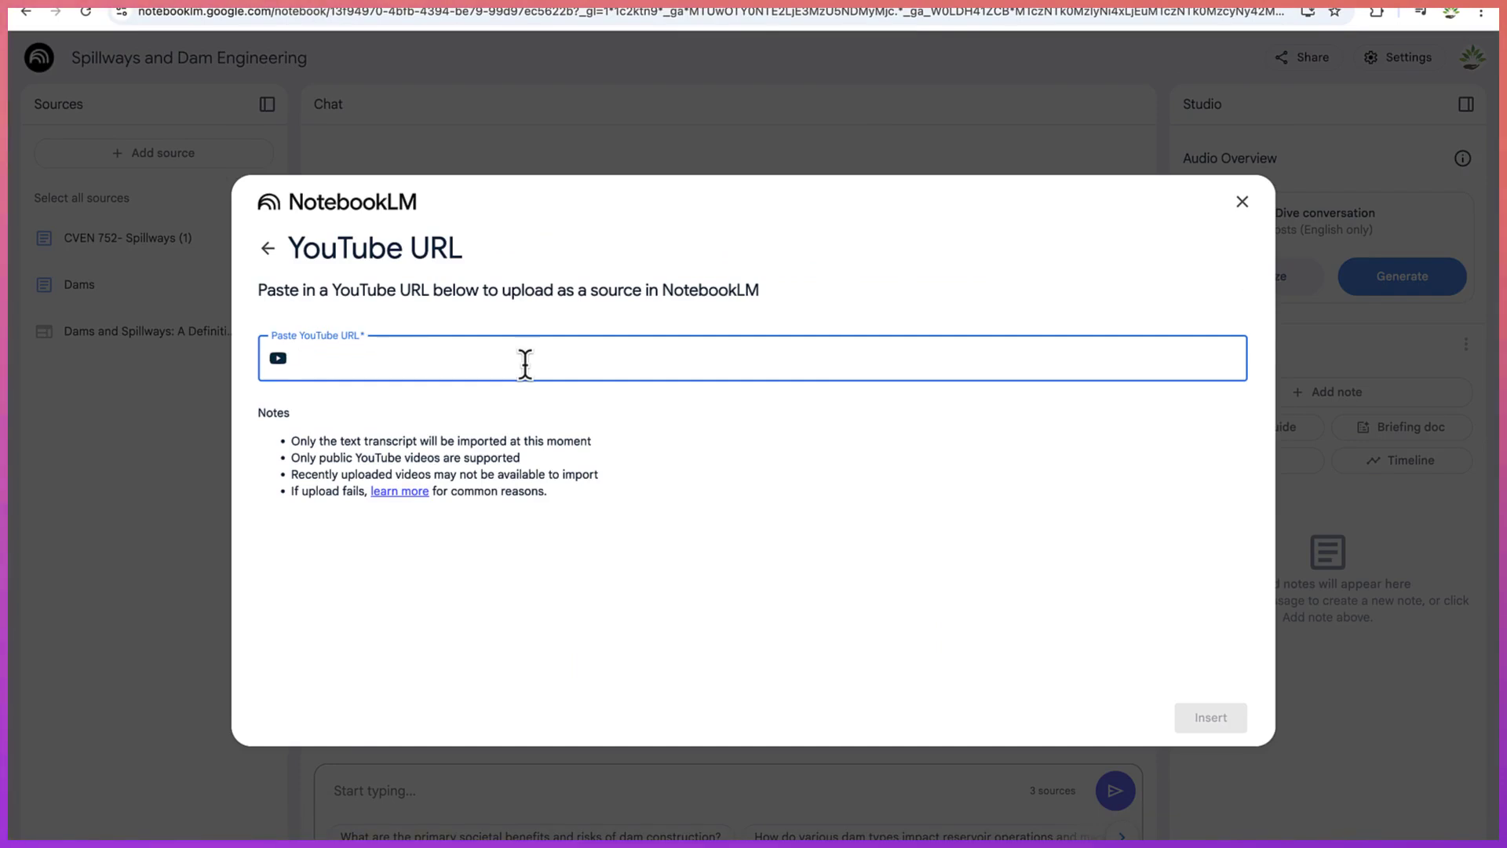
{"action": "type", "text": "https://www.youtube.com/watch?v=F5pBzK6BOwo"}
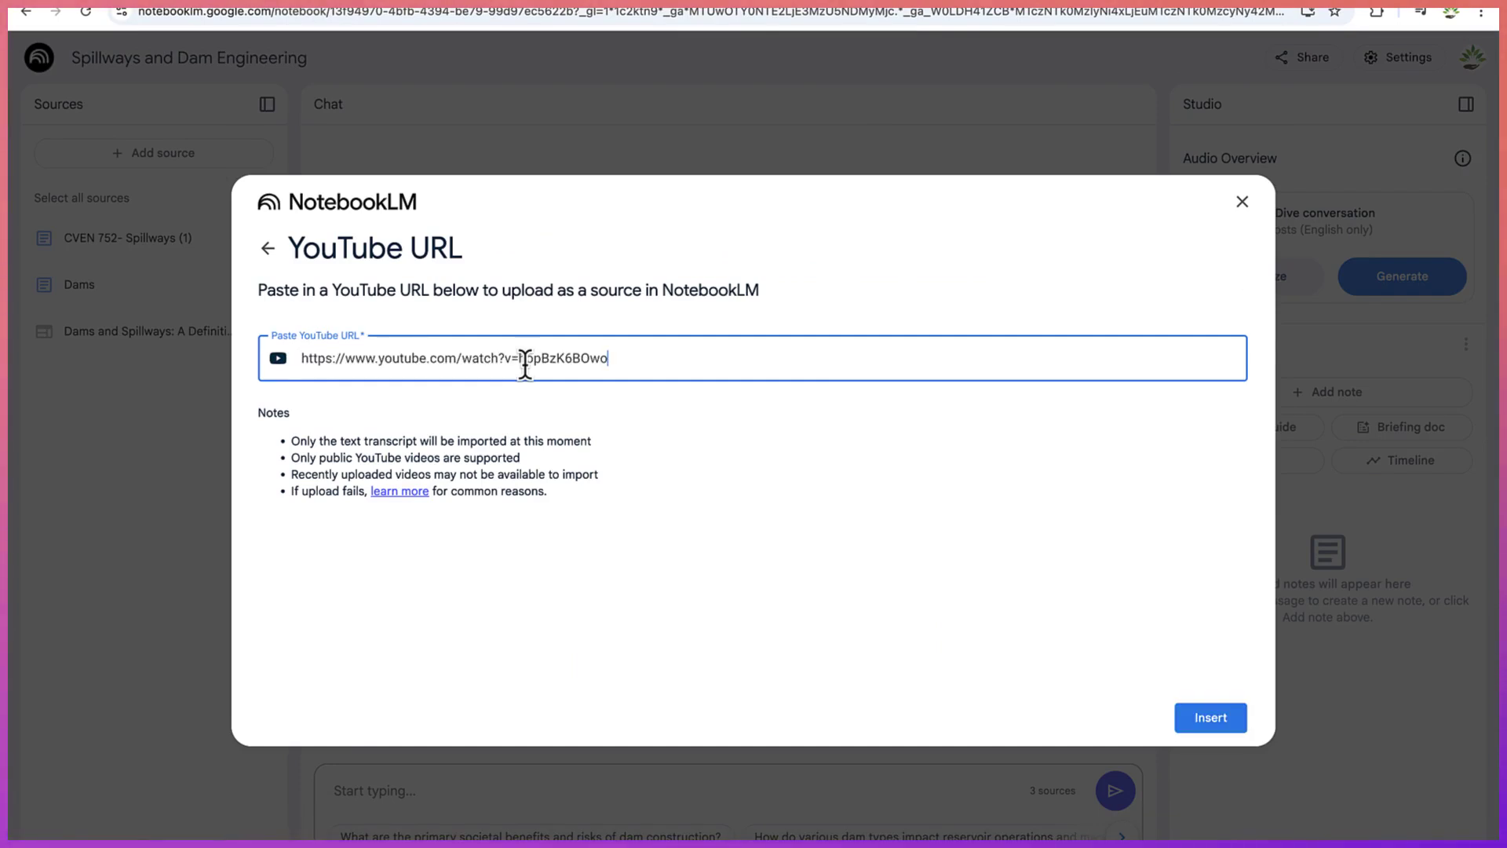
{"action": "left_click", "coordinate": [1199, 719]}
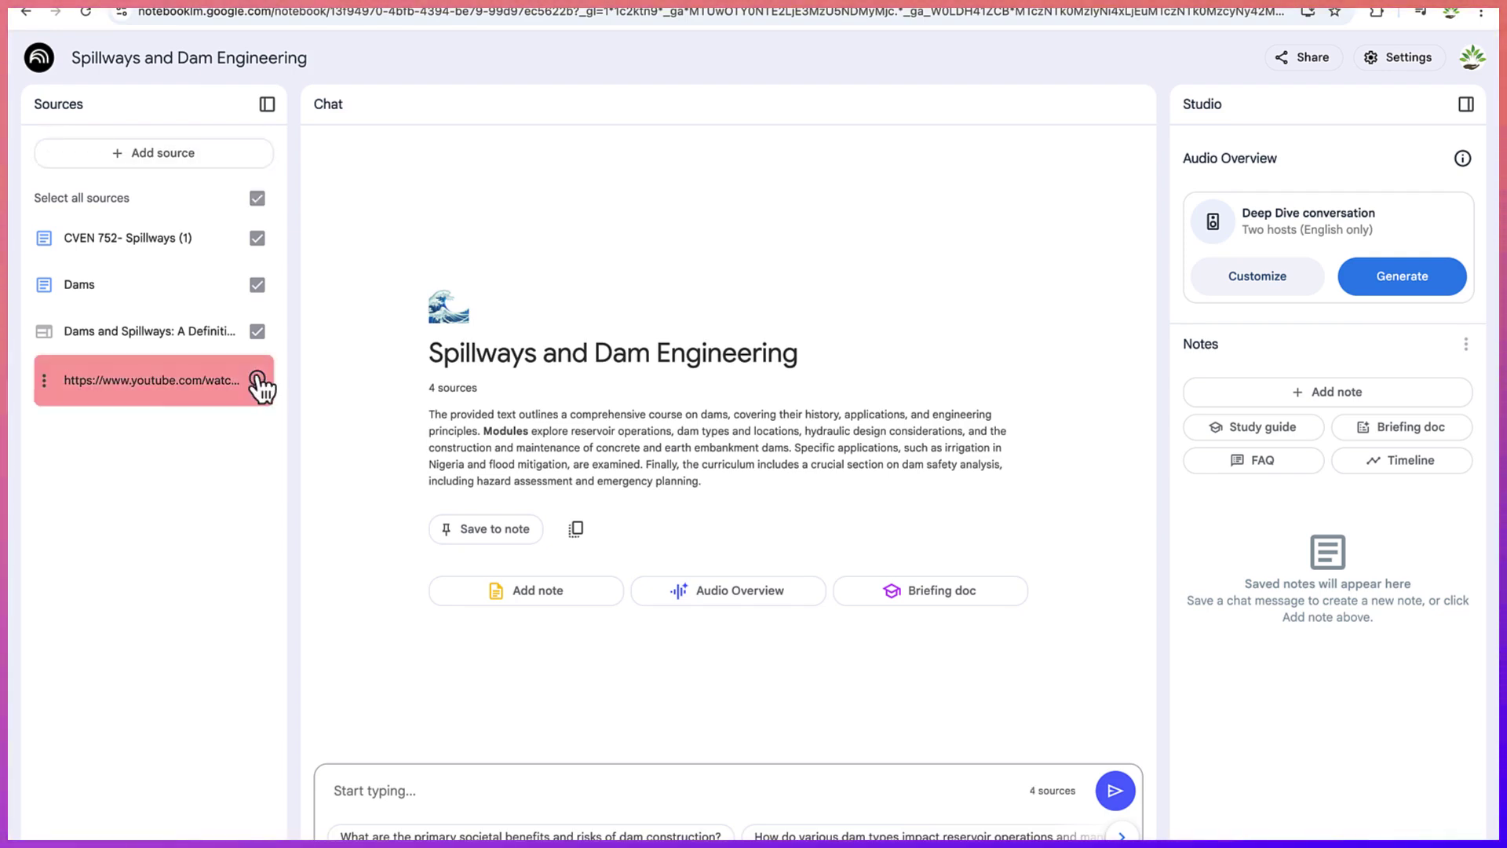
{"action": "left_click", "coordinate": [44, 380]}
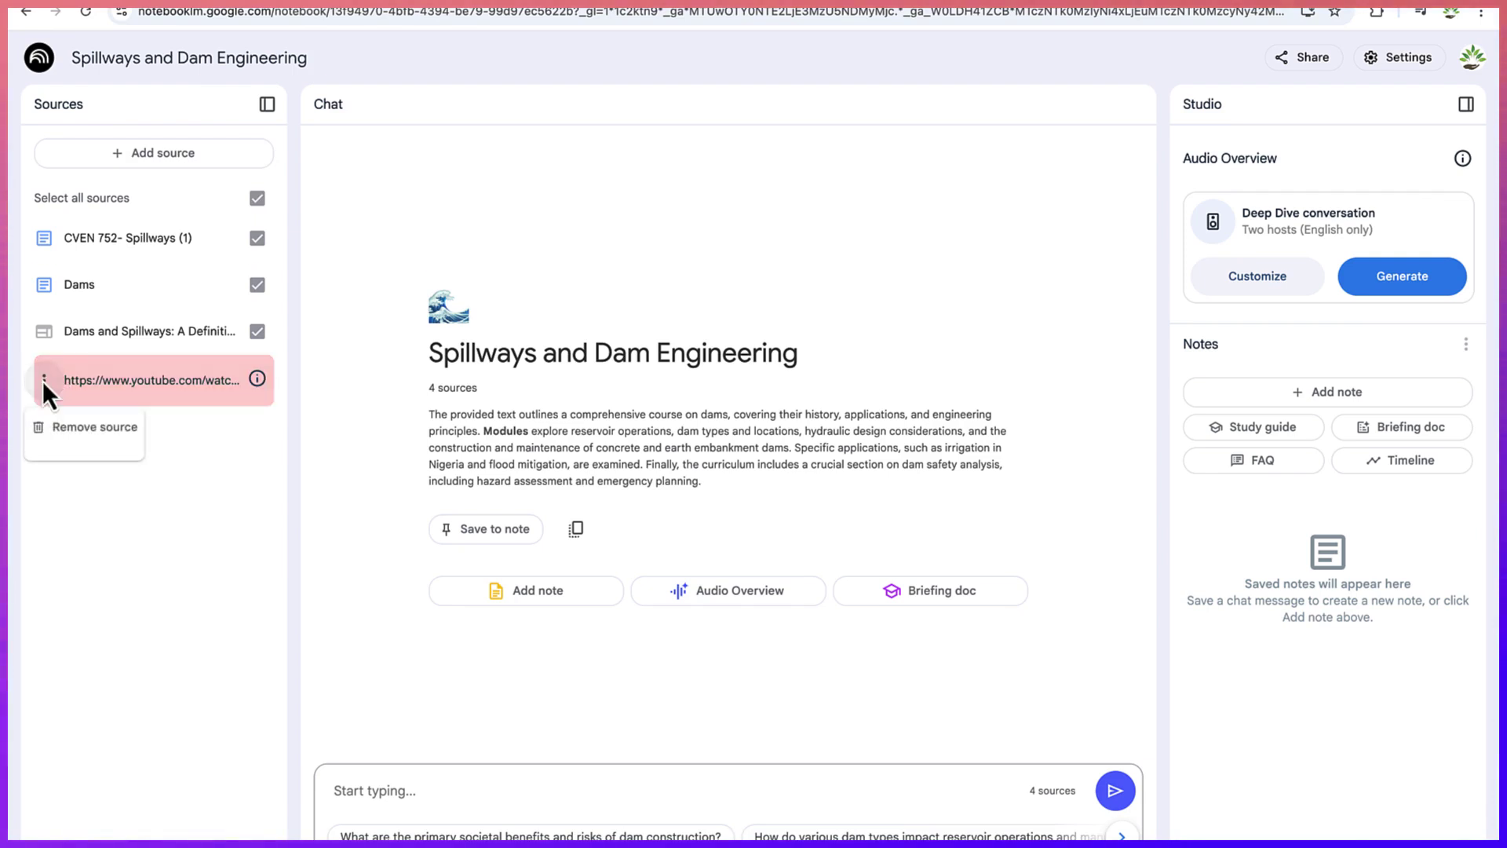
{"action": "left_click", "coordinate": [78, 431]}
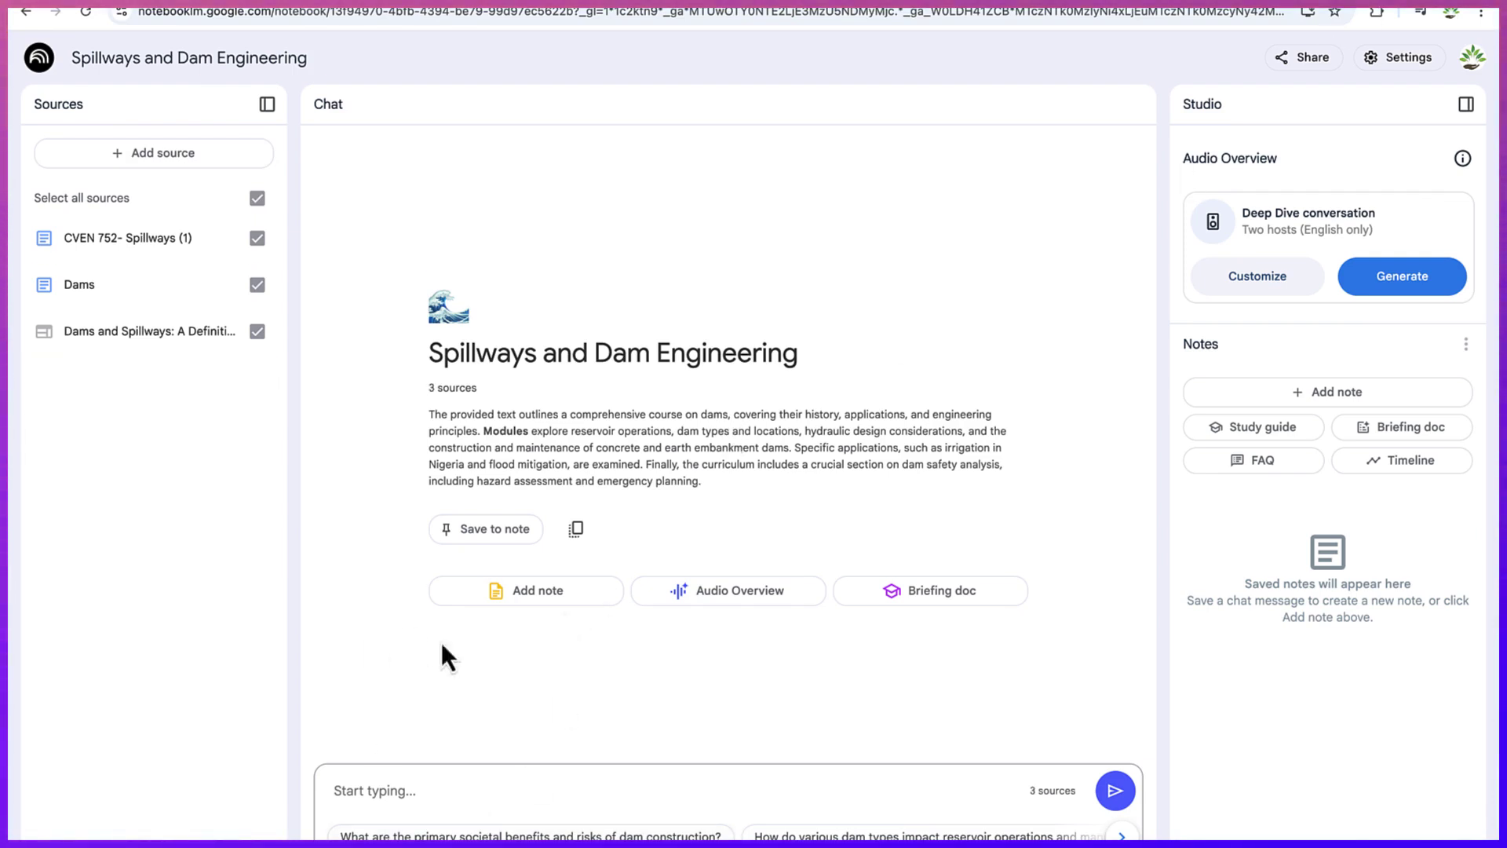
- Add The Story of the Hoover Dam as a YouTube source with the correct link
{"action": "left_click", "coordinate": [174, 161]}
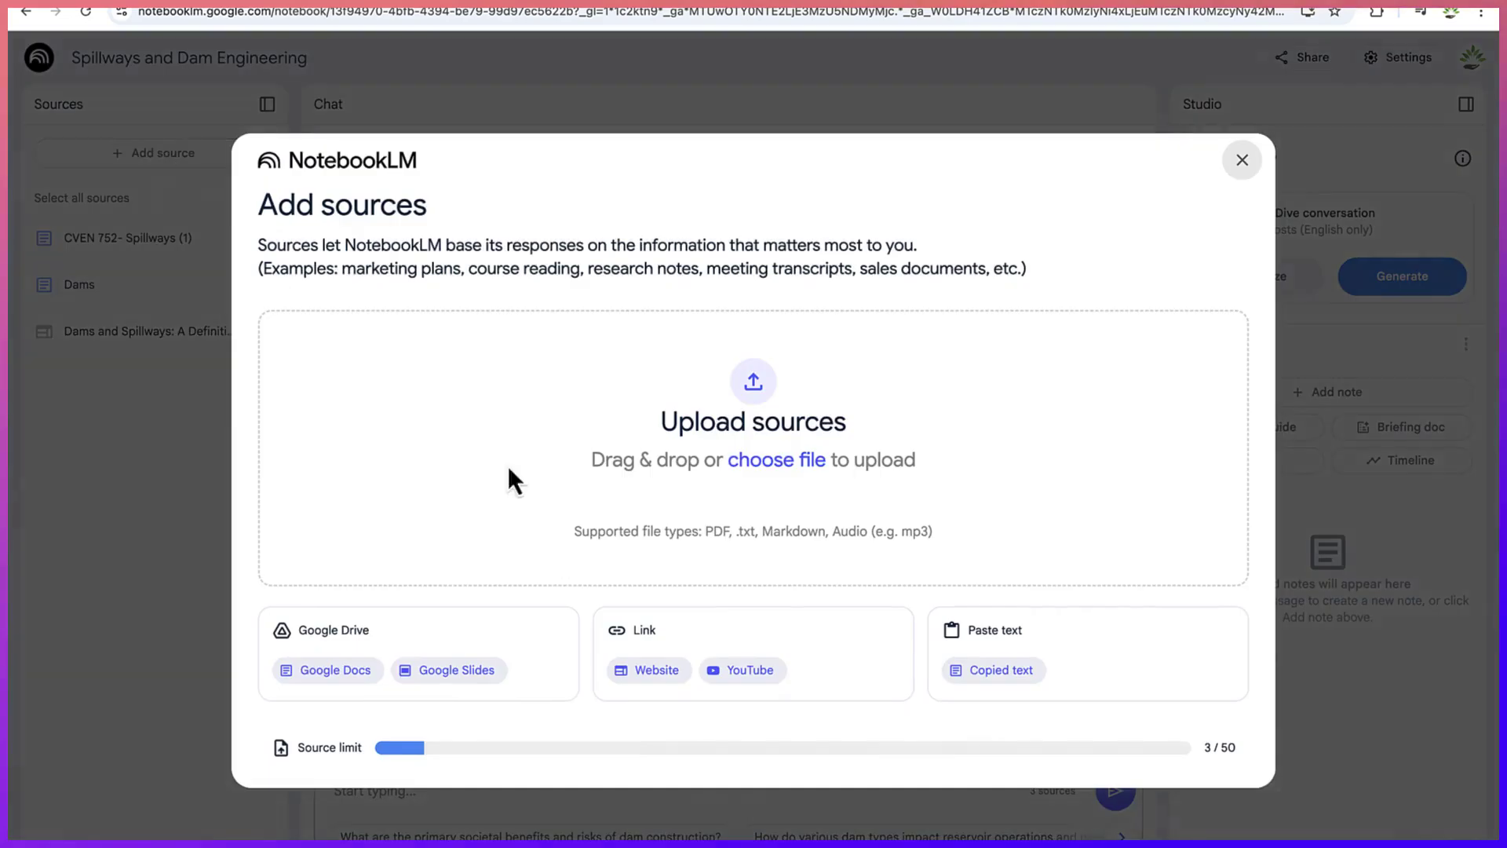
{"action": "left_click", "coordinate": [752, 673]}
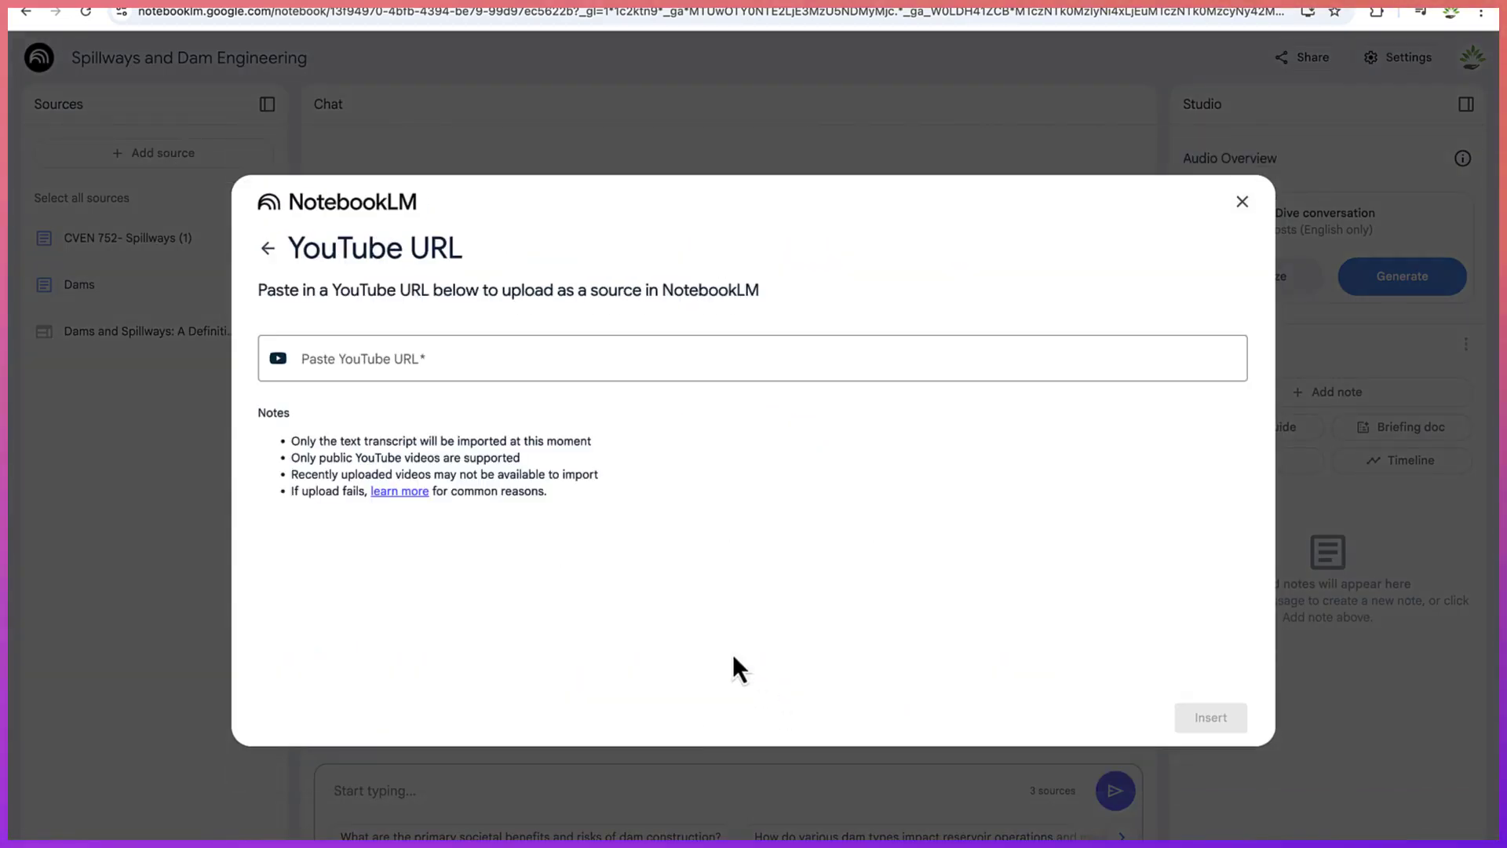
{"action": "left_click", "coordinate": [481, 358]}
{"action": "type", "text": "https://www.youtube.com/watch?v=Qjz-DvzkHMw&pp=ygUOdGhlIGhvb3ZlciBkYW0%3D"}
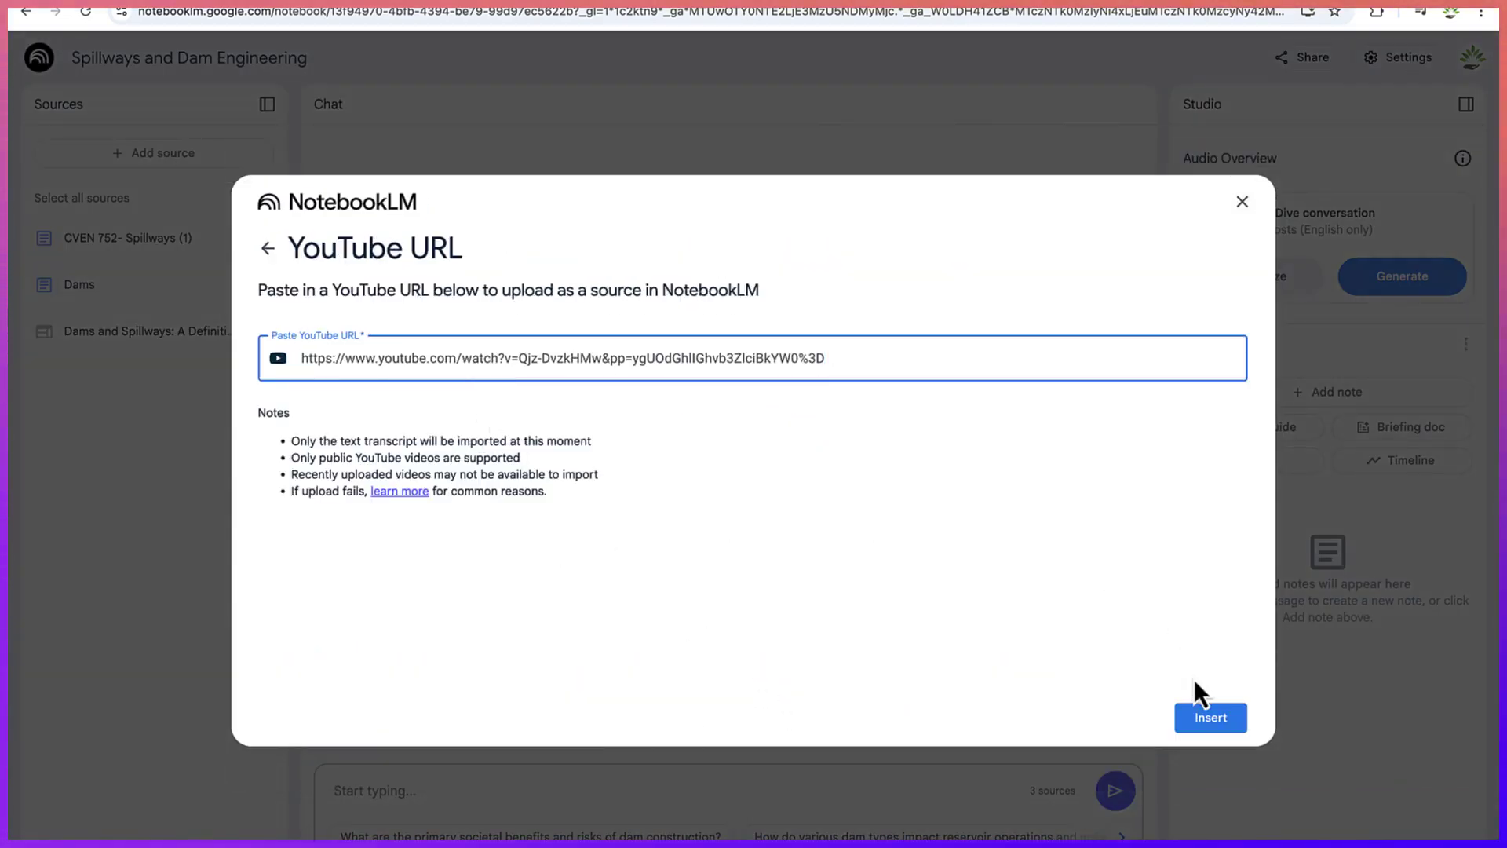
{"action": "left_click", "coordinate": [1210, 719]}
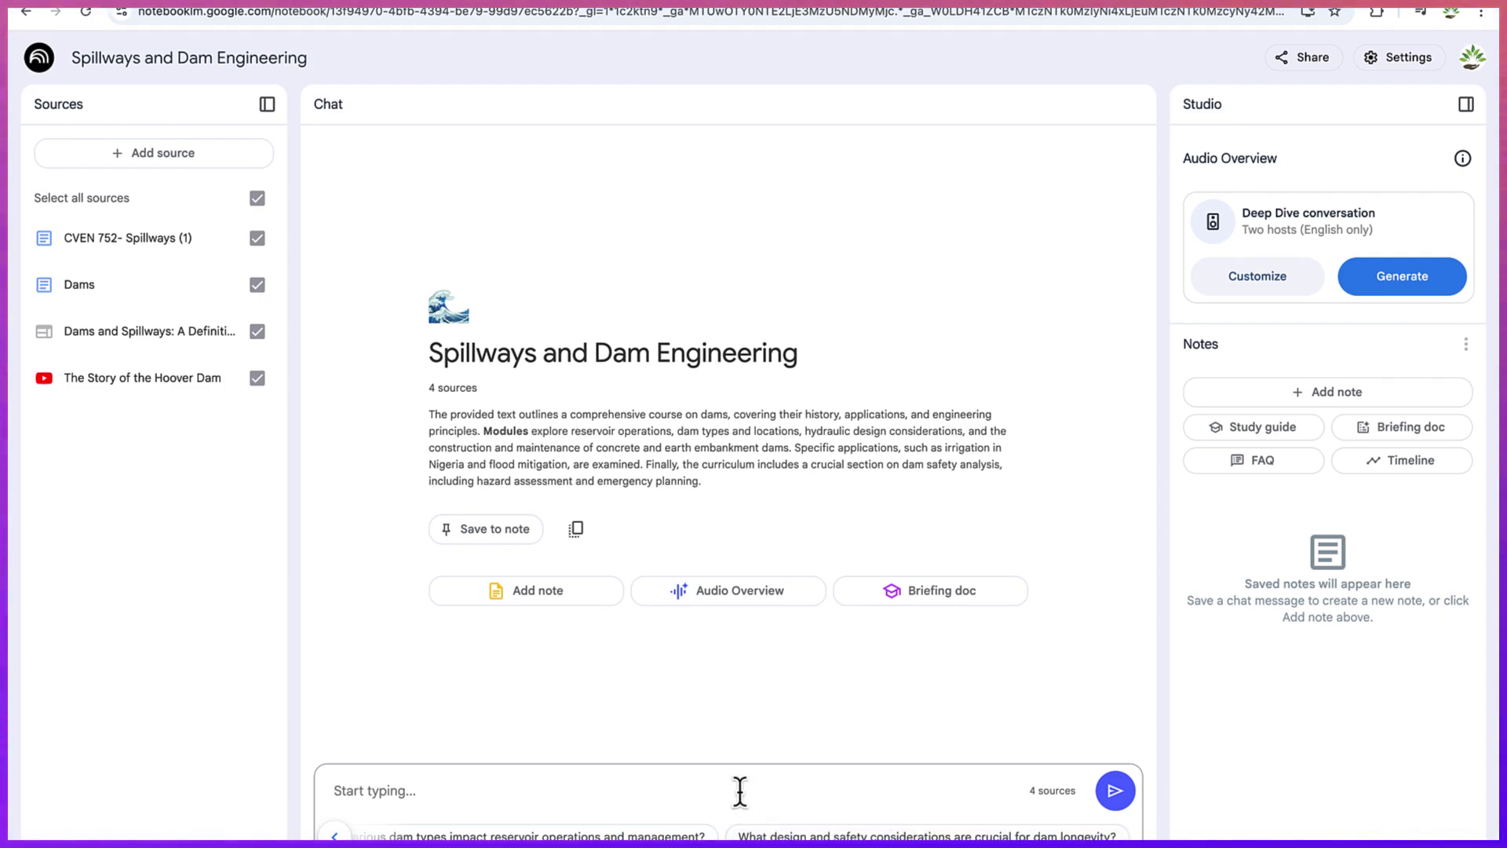
- Send the question on dam design, dam types and their advantages, then scroll the cited answer
{"action": "type", "text": "Can you summarize the concept of dam design and construction"}
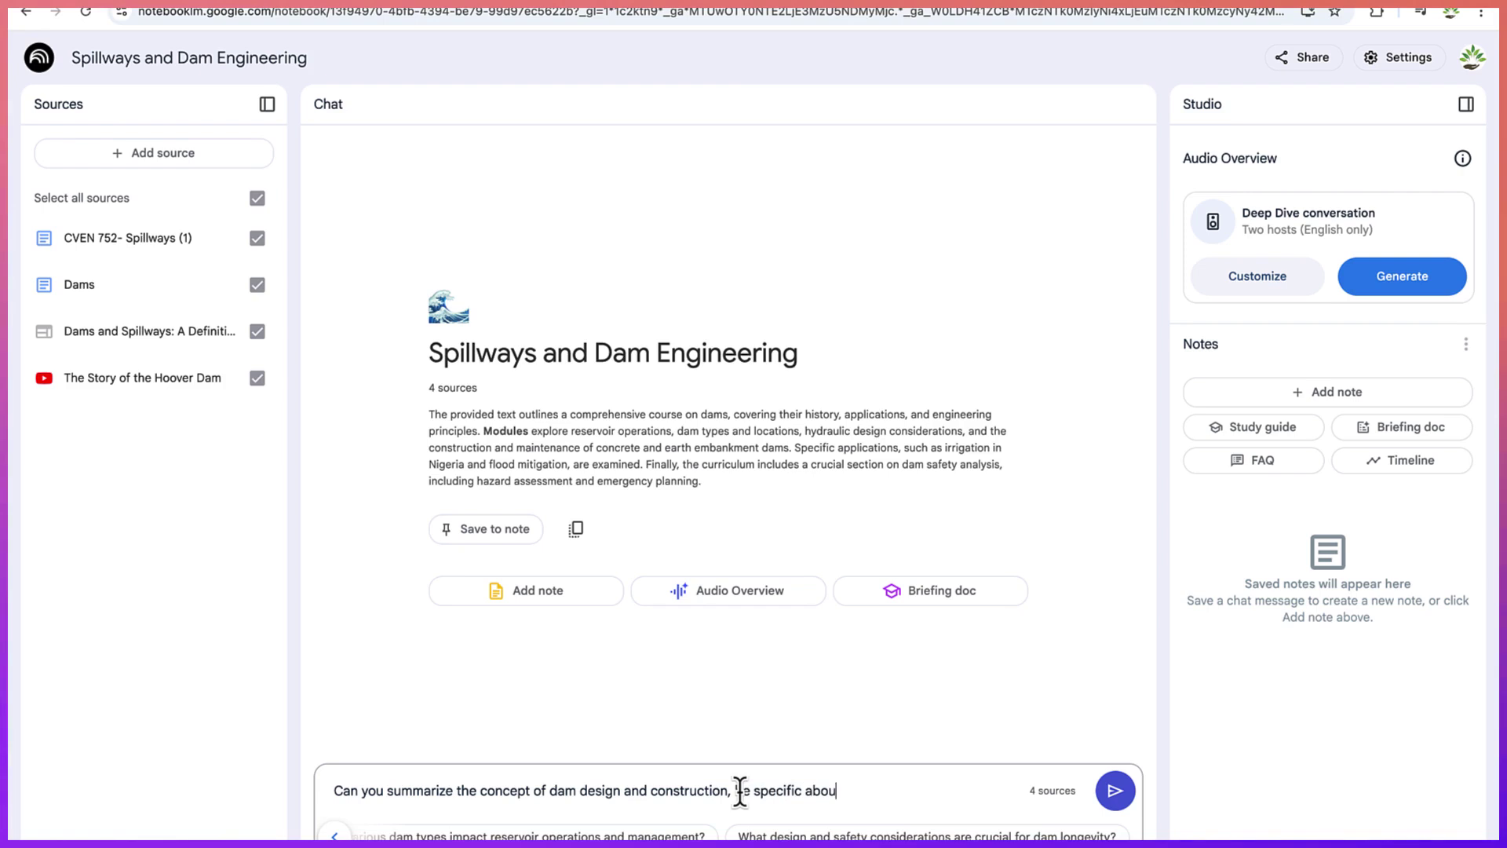
{"action": "type", "text": "type of dam and its"}
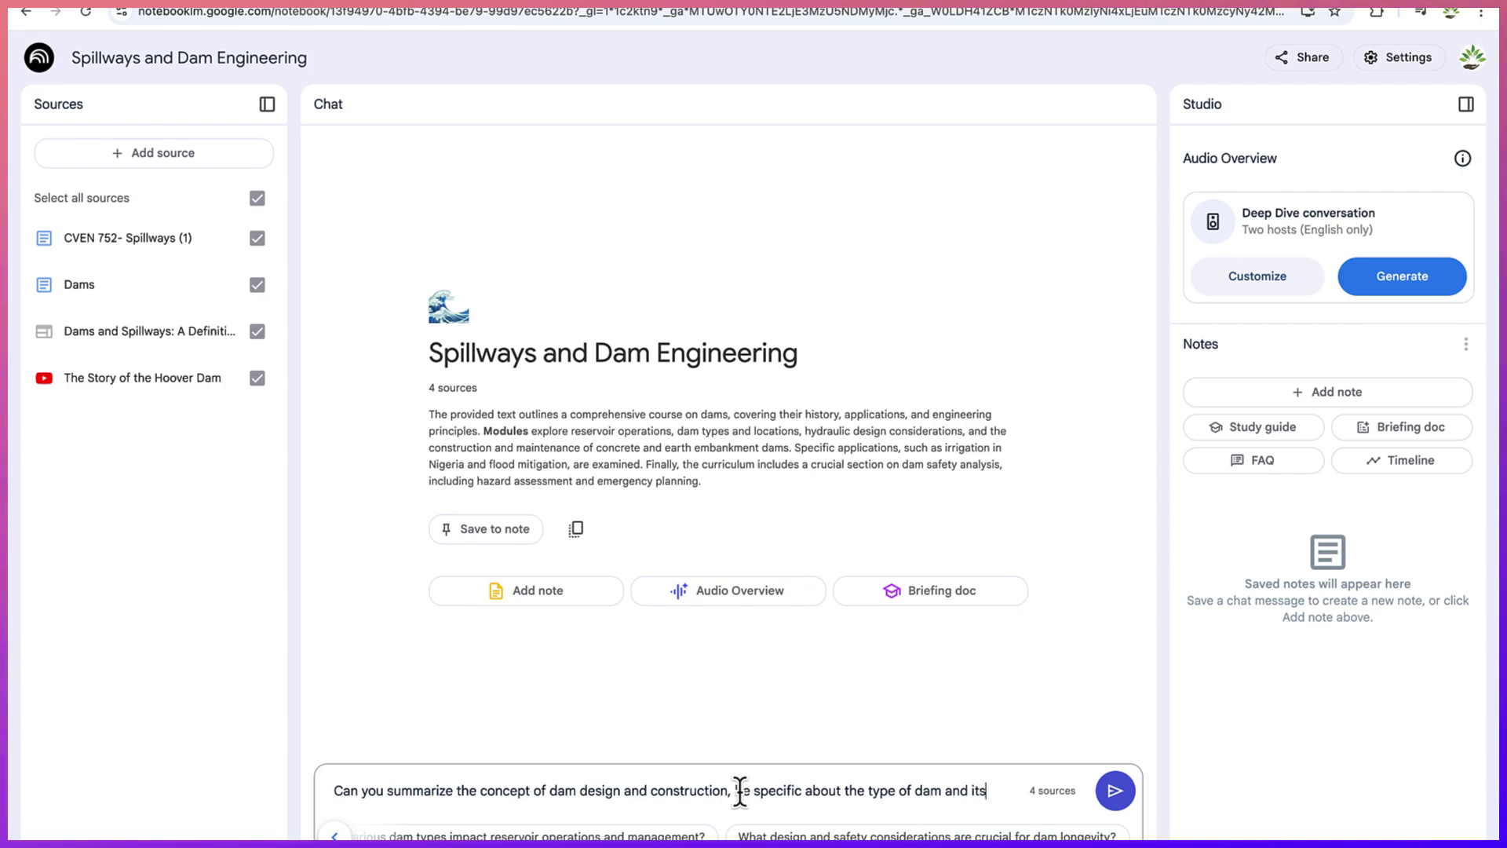
{"action": "type", "text": "r a"}
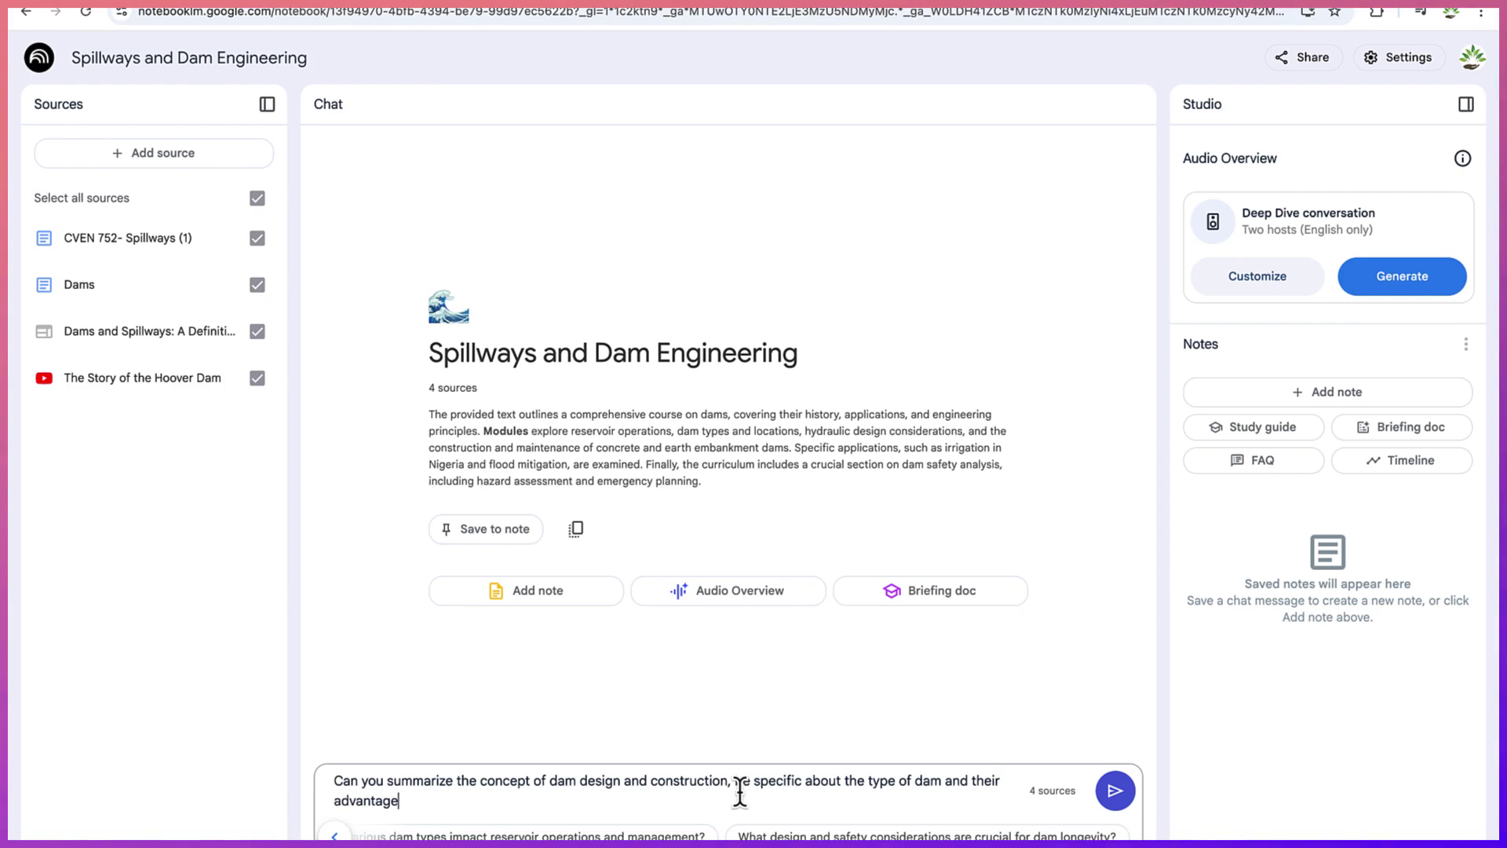
{"action": "type", "text": "dvantagew"}
{"action": "key", "text": "BackSpace"}
{"action": "type", "text": "s"}
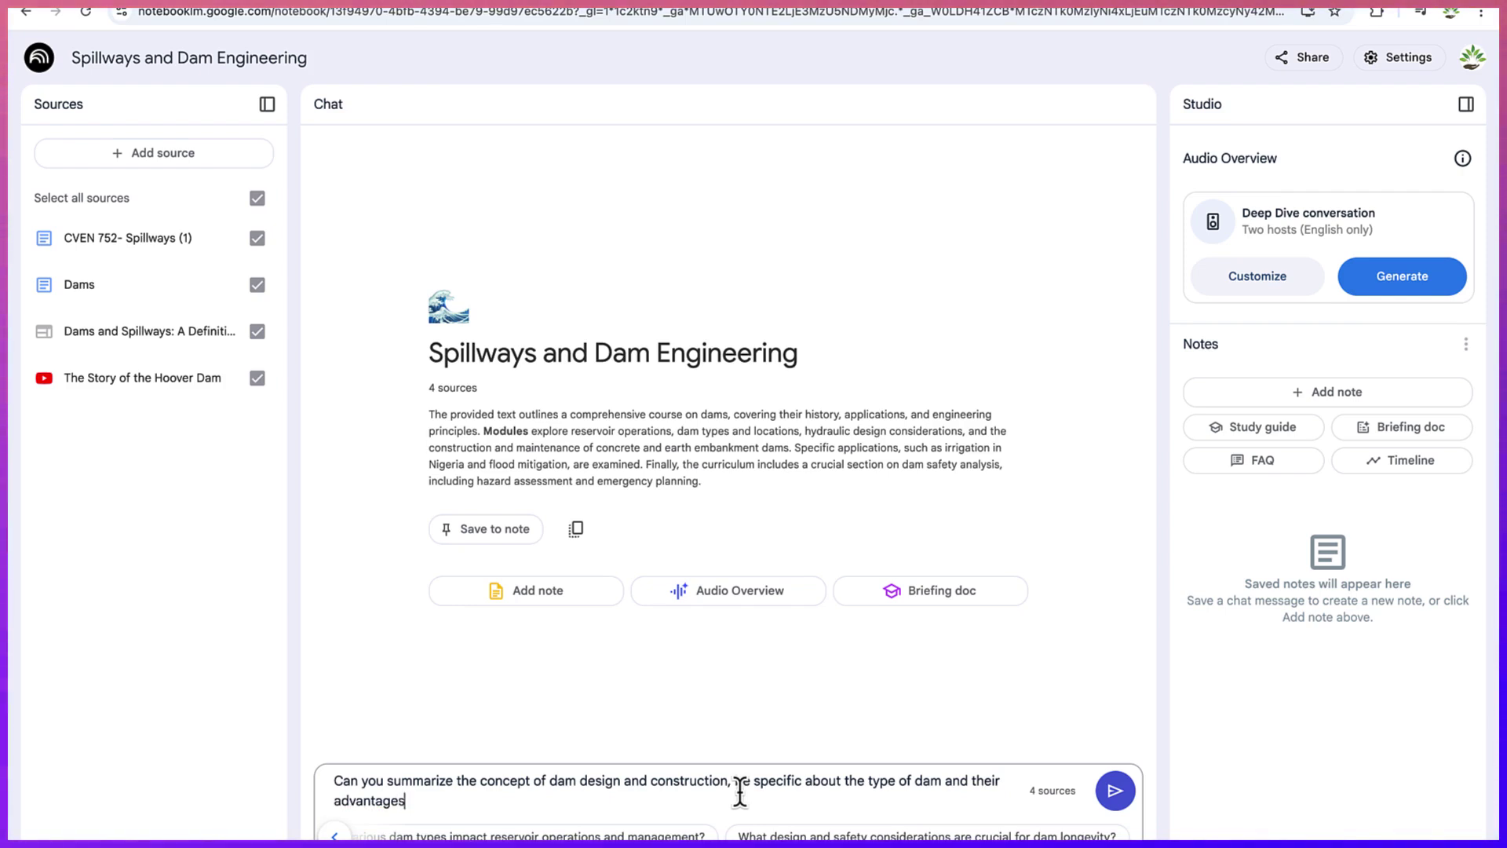
{"action": "key", "text": "Return"}
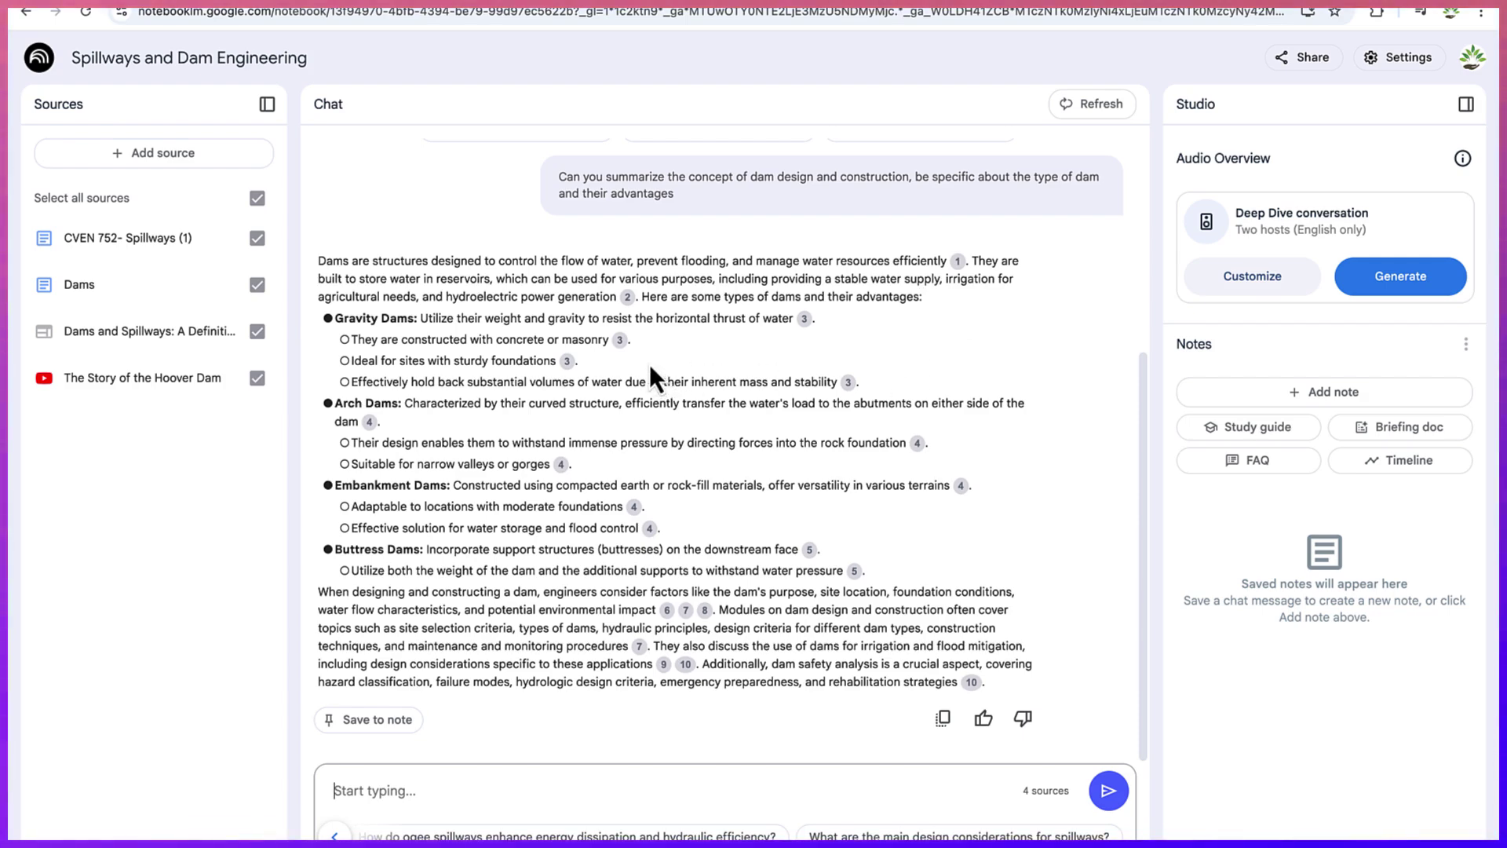
{"action": "scroll", "coordinate": [648, 364], "scroll_direction": "down", "scroll_amount": 1}
{"action": "scroll", "coordinate": [649, 365], "scroll_direction": "up", "scroll_amount": 2}
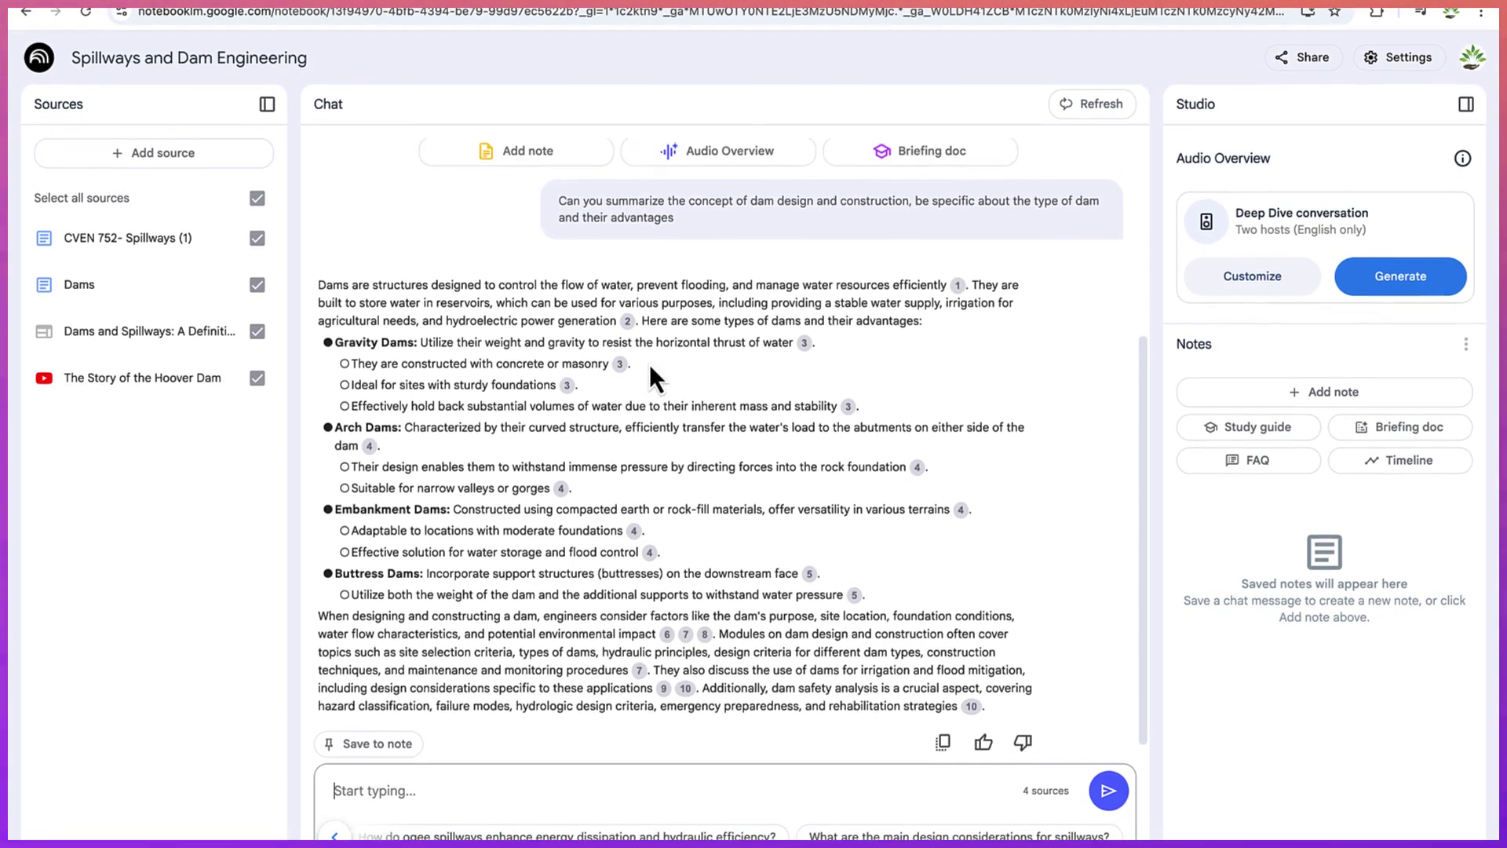
{"action": "scroll", "coordinate": [649, 364], "scroll_direction": "down", "scroll_amount": 1}
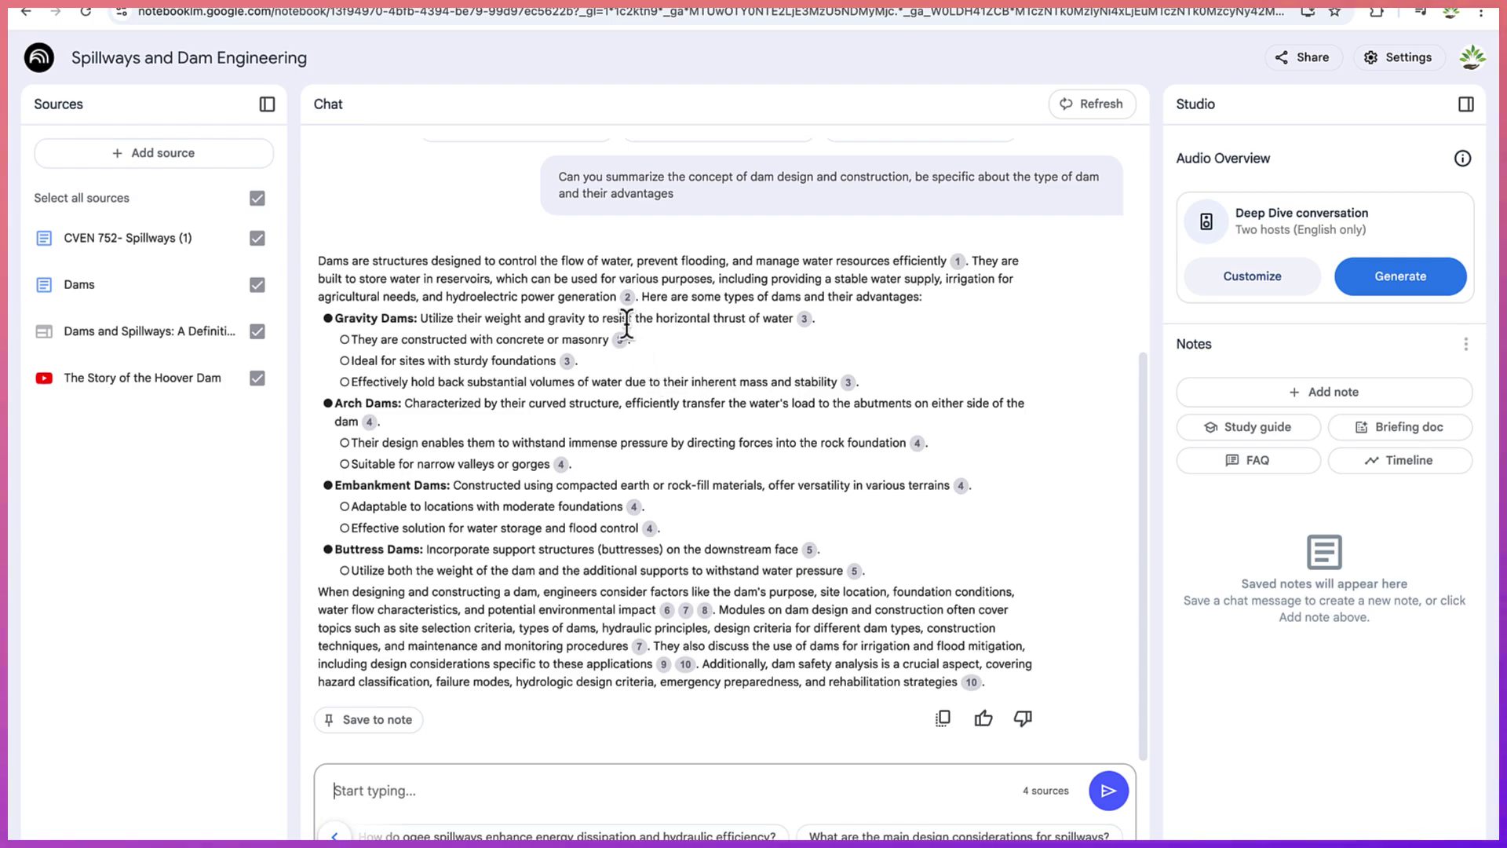
- Review the source passages behind citations 1, 3, 4, 5 and 7 of the dam answer
{"action": "left_click", "coordinate": [958, 260]}
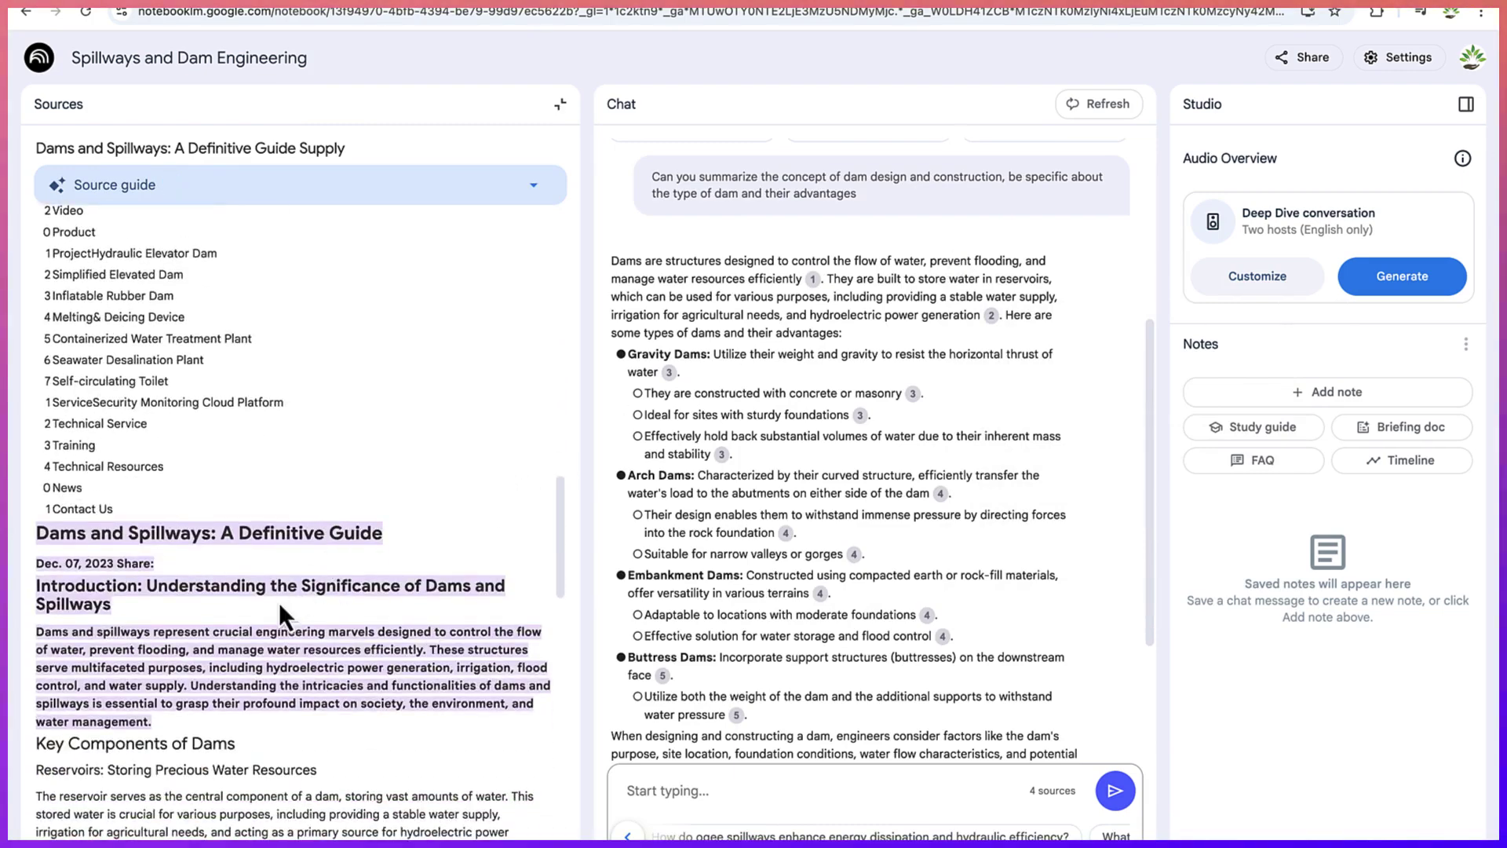
{"action": "scroll", "coordinate": [264, 640], "scroll_direction": "down", "scroll_amount": 2}
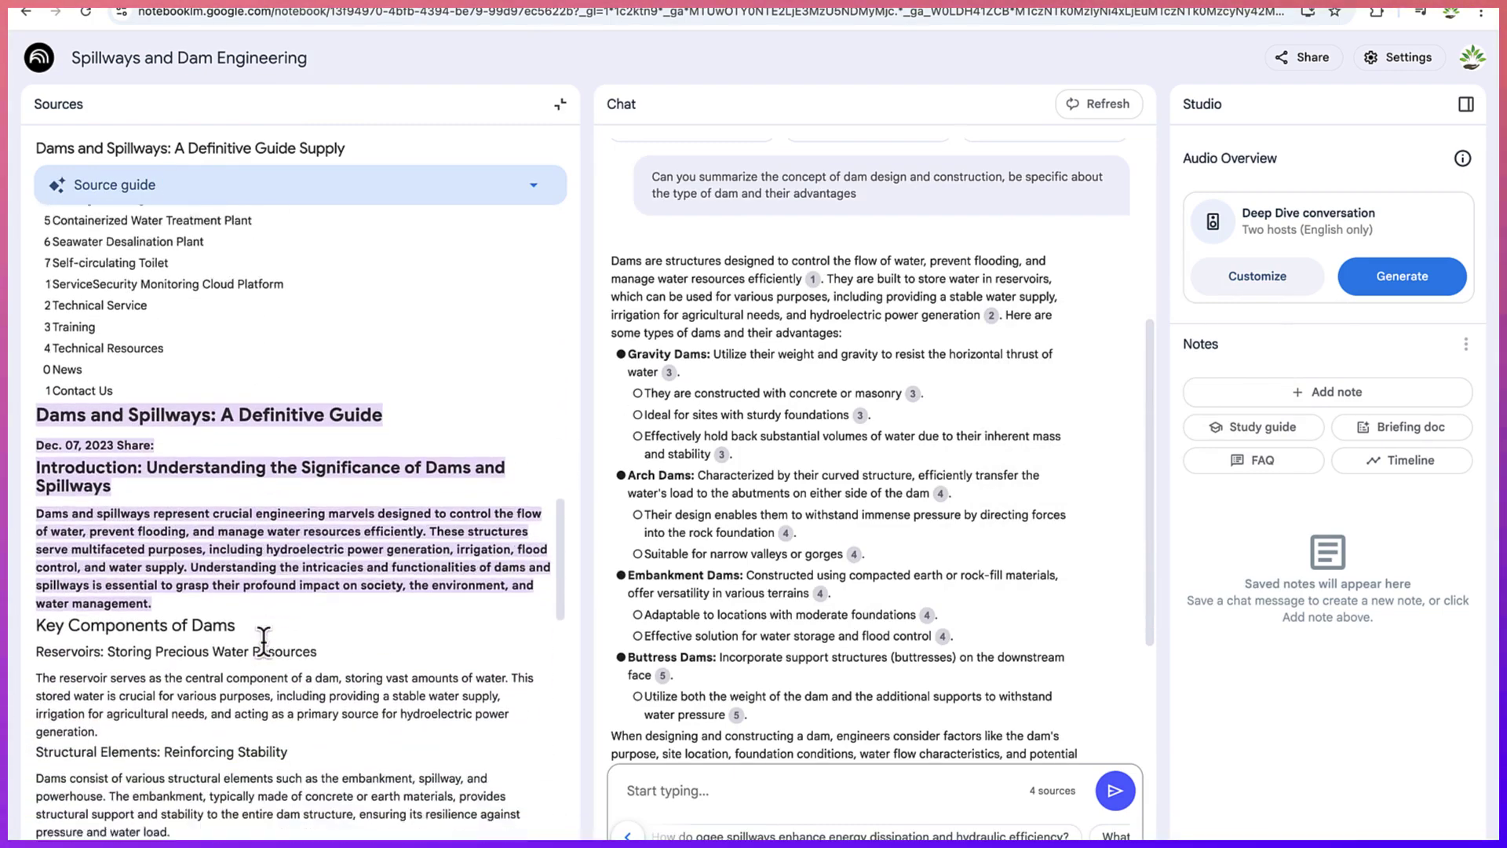
{"action": "scroll", "coordinate": [266, 644], "scroll_direction": "up", "scroll_amount": 8}
{"action": "scroll", "coordinate": [265, 647], "scroll_direction": "down", "scroll_amount": 6}
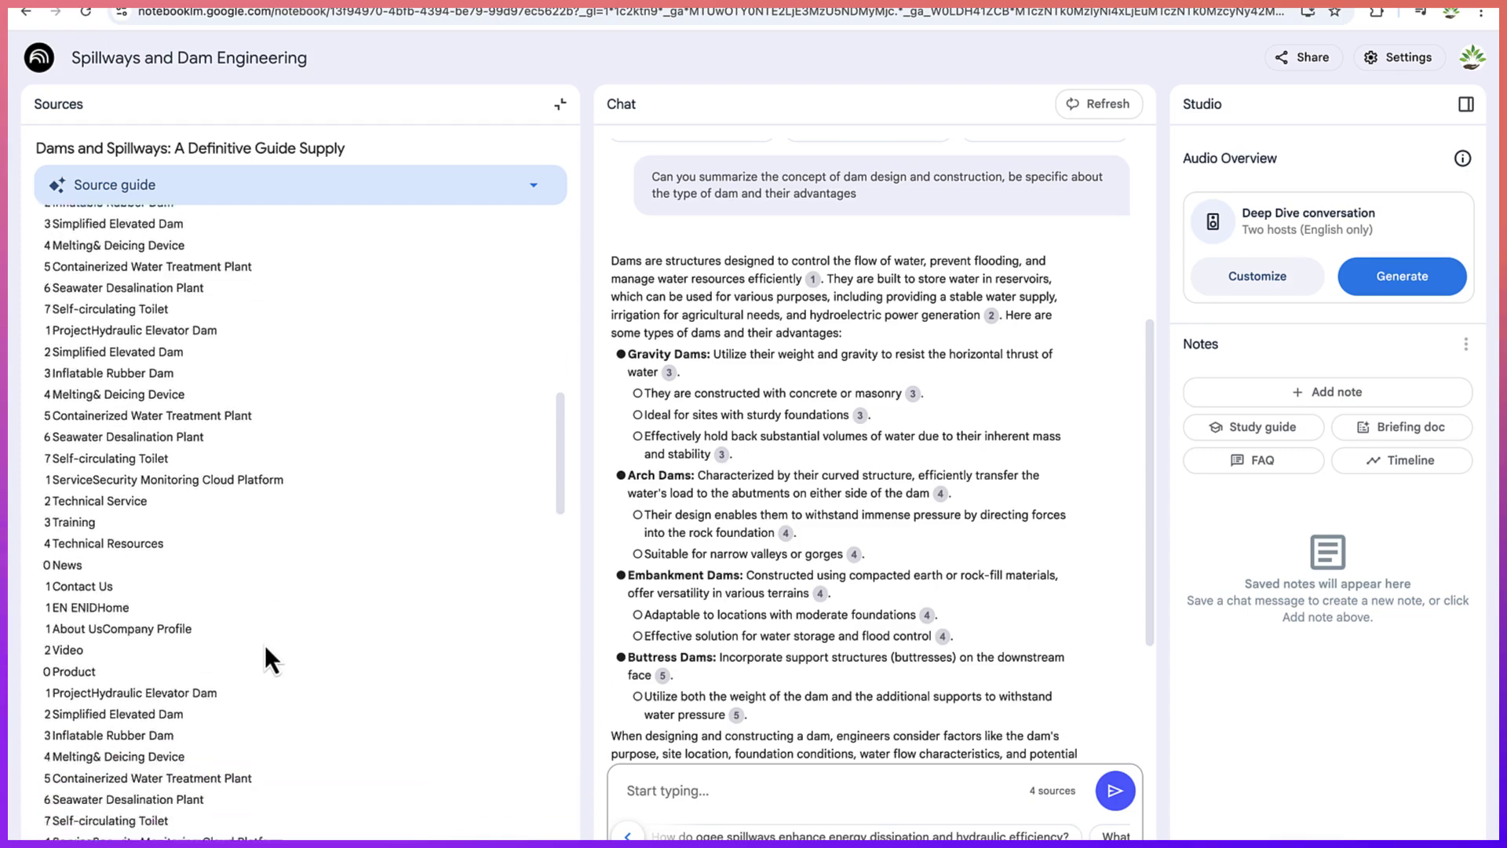
{"action": "scroll", "coordinate": [266, 644], "scroll_direction": "down", "scroll_amount": 6}
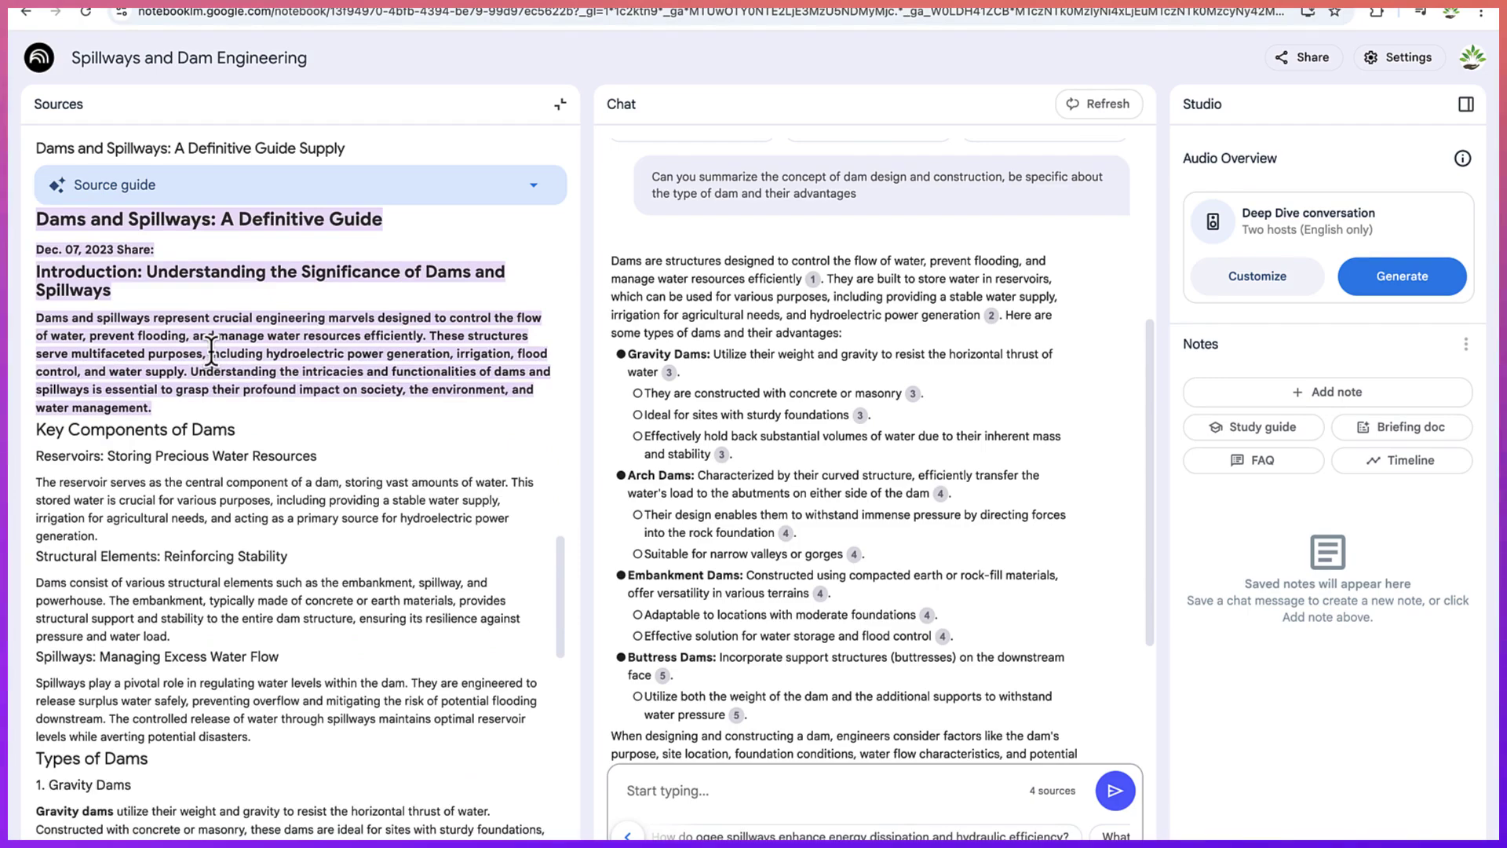
{"action": "scroll", "coordinate": [214, 351], "scroll_direction": "up", "scroll_amount": 2}
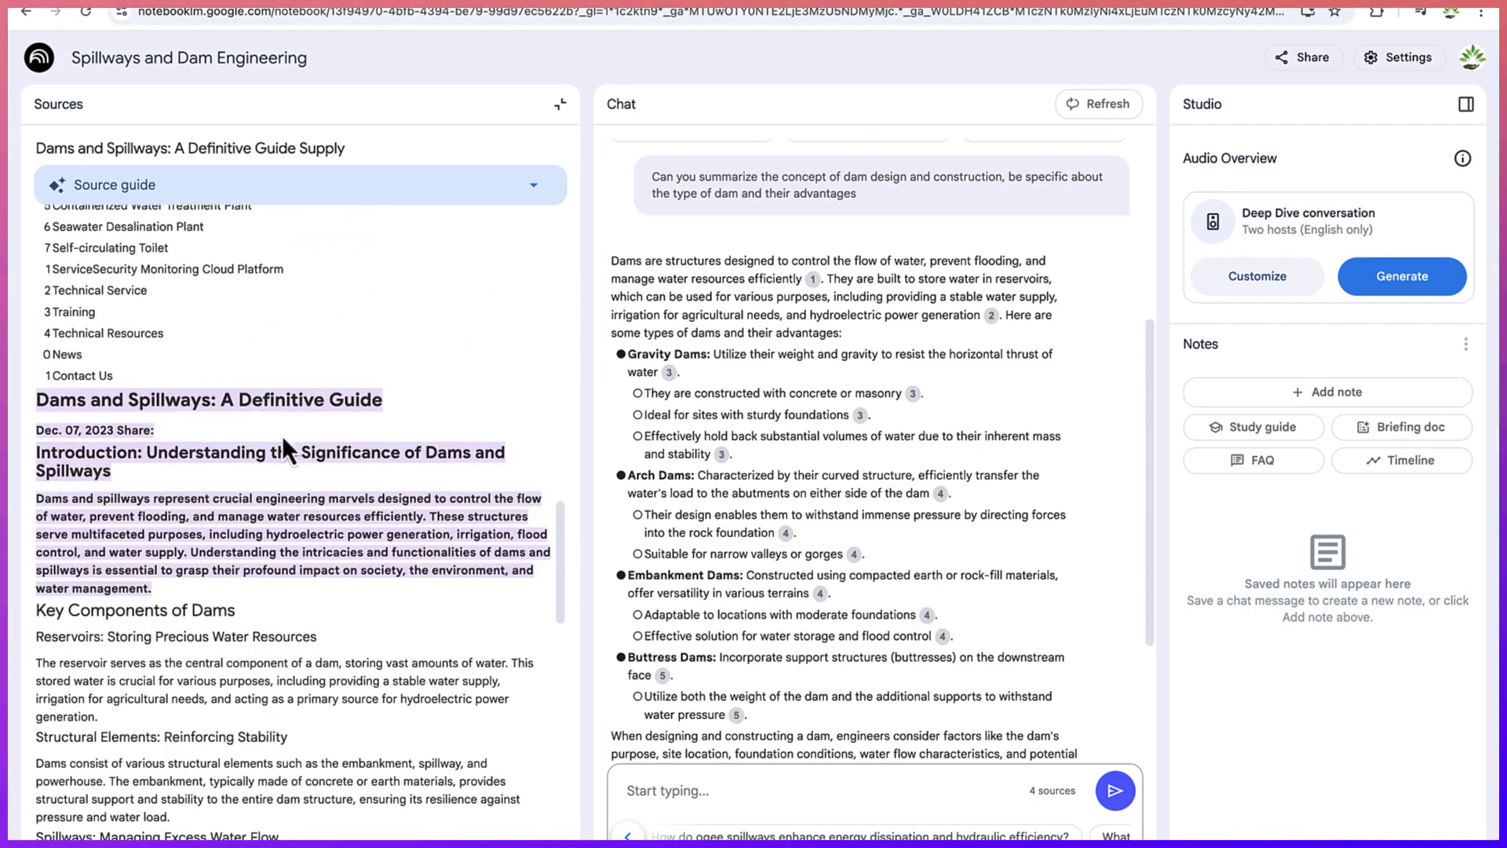
{"action": "left_click", "coordinate": [720, 454]}
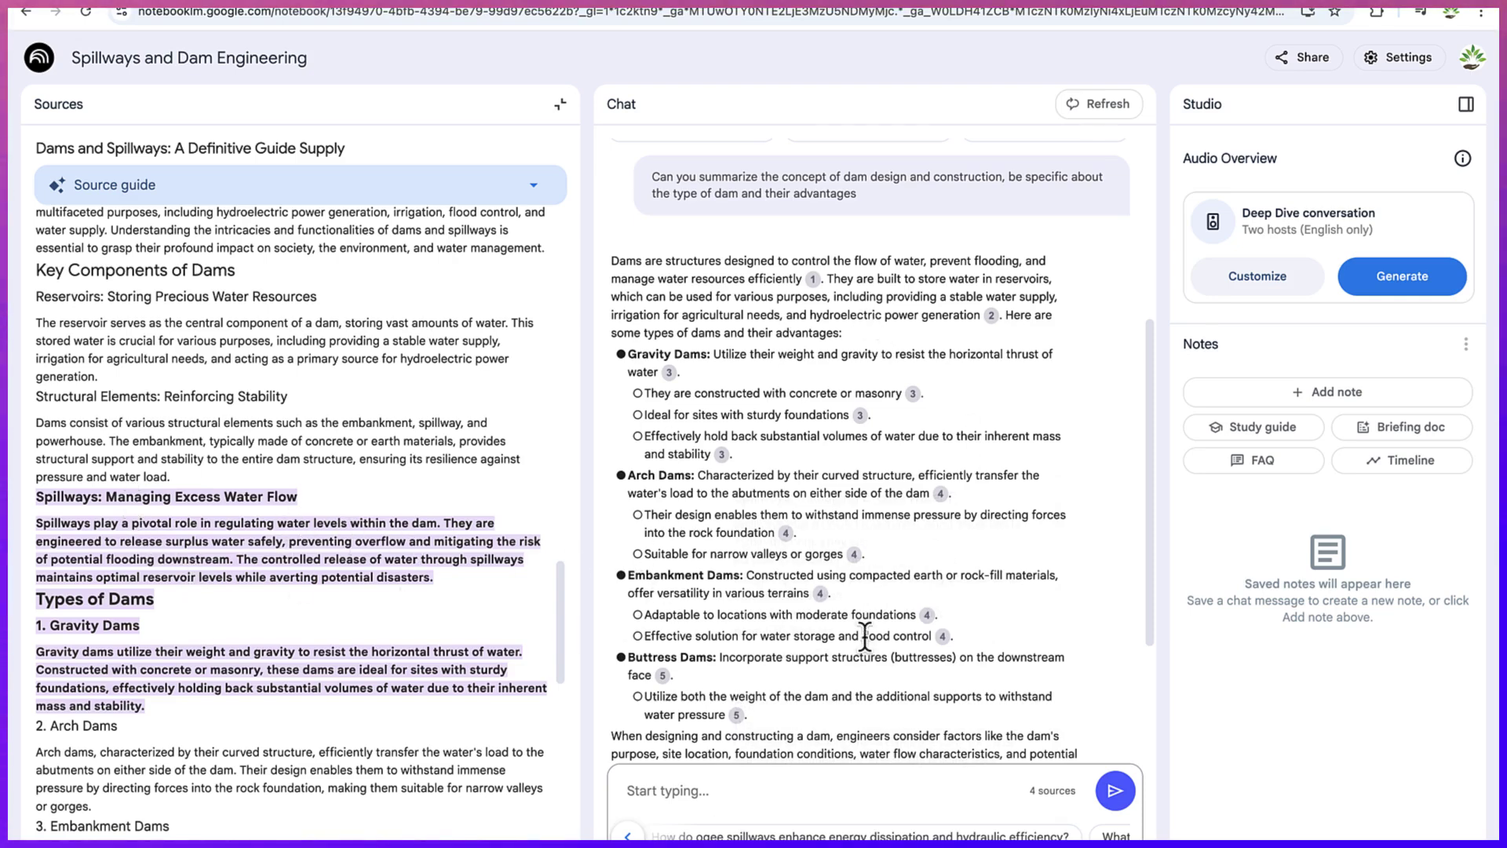
{"action": "left_click", "coordinate": [943, 636]}
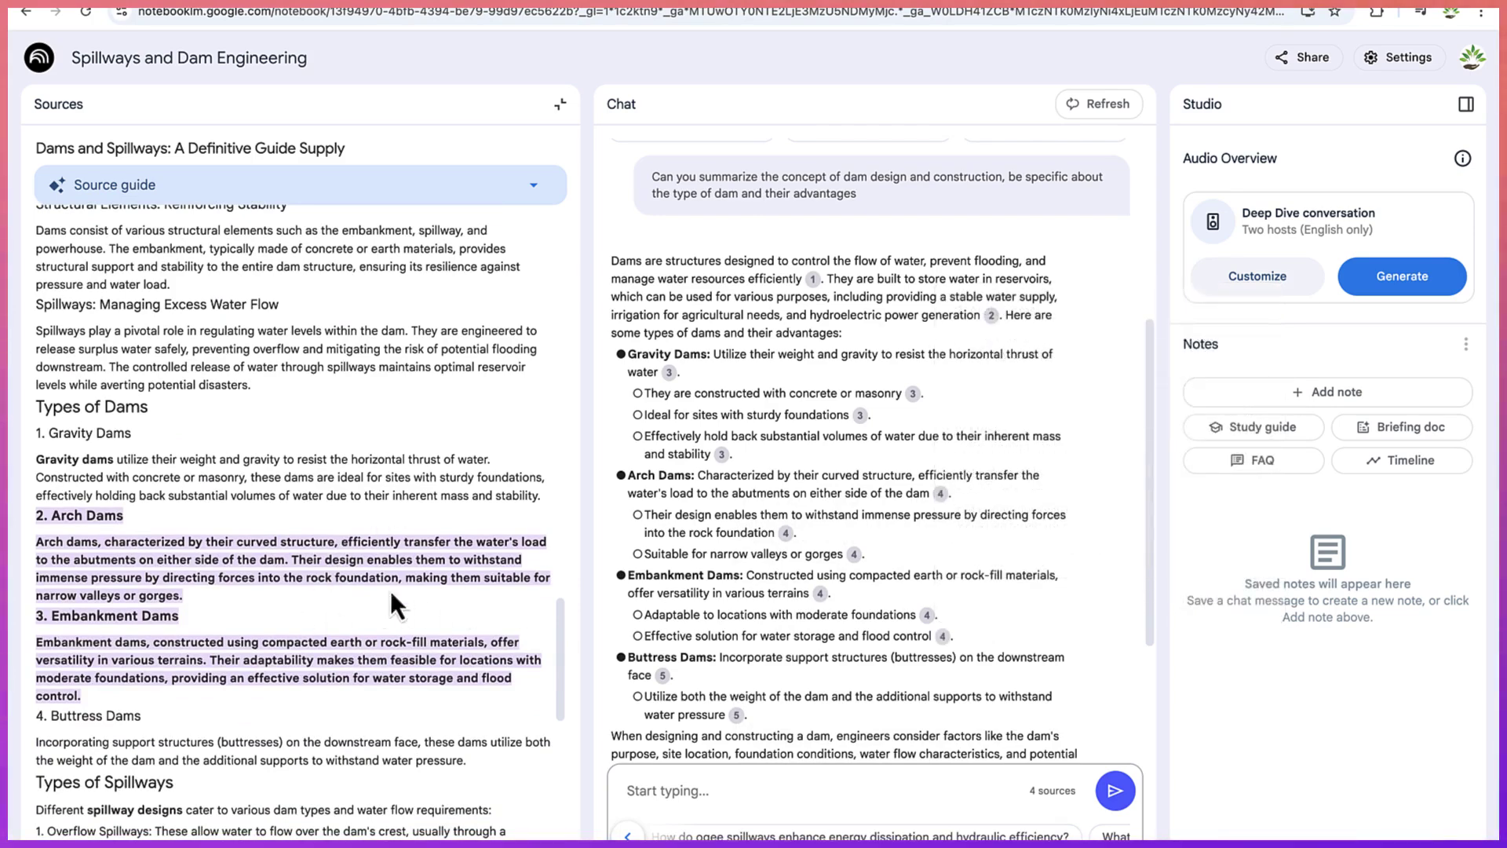
{"action": "left_click", "coordinate": [736, 715]}
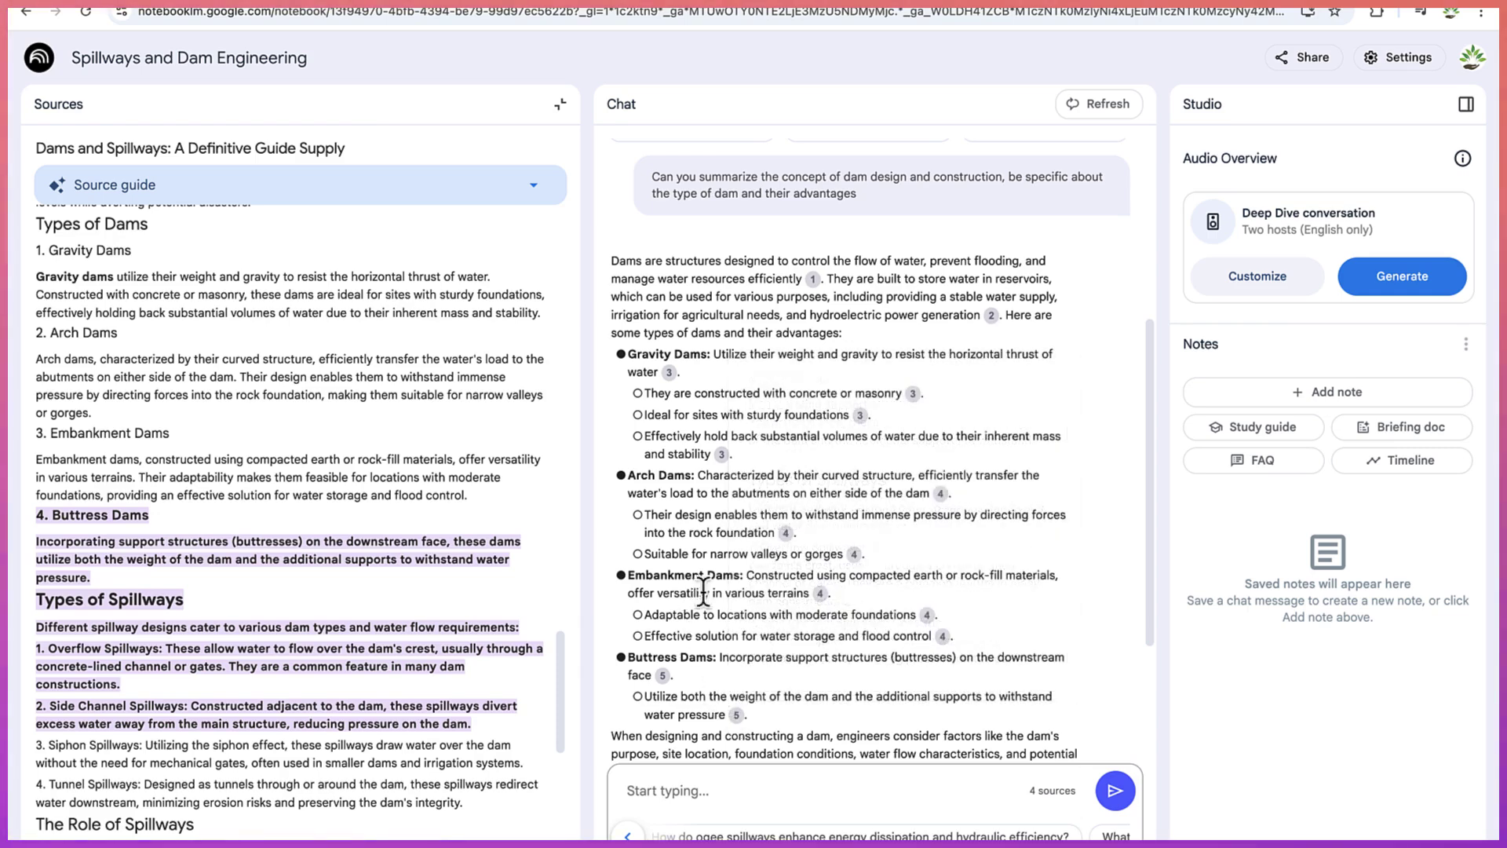
{"action": "scroll", "coordinate": [871, 550], "scroll_direction": "down", "scroll_amount": 3}
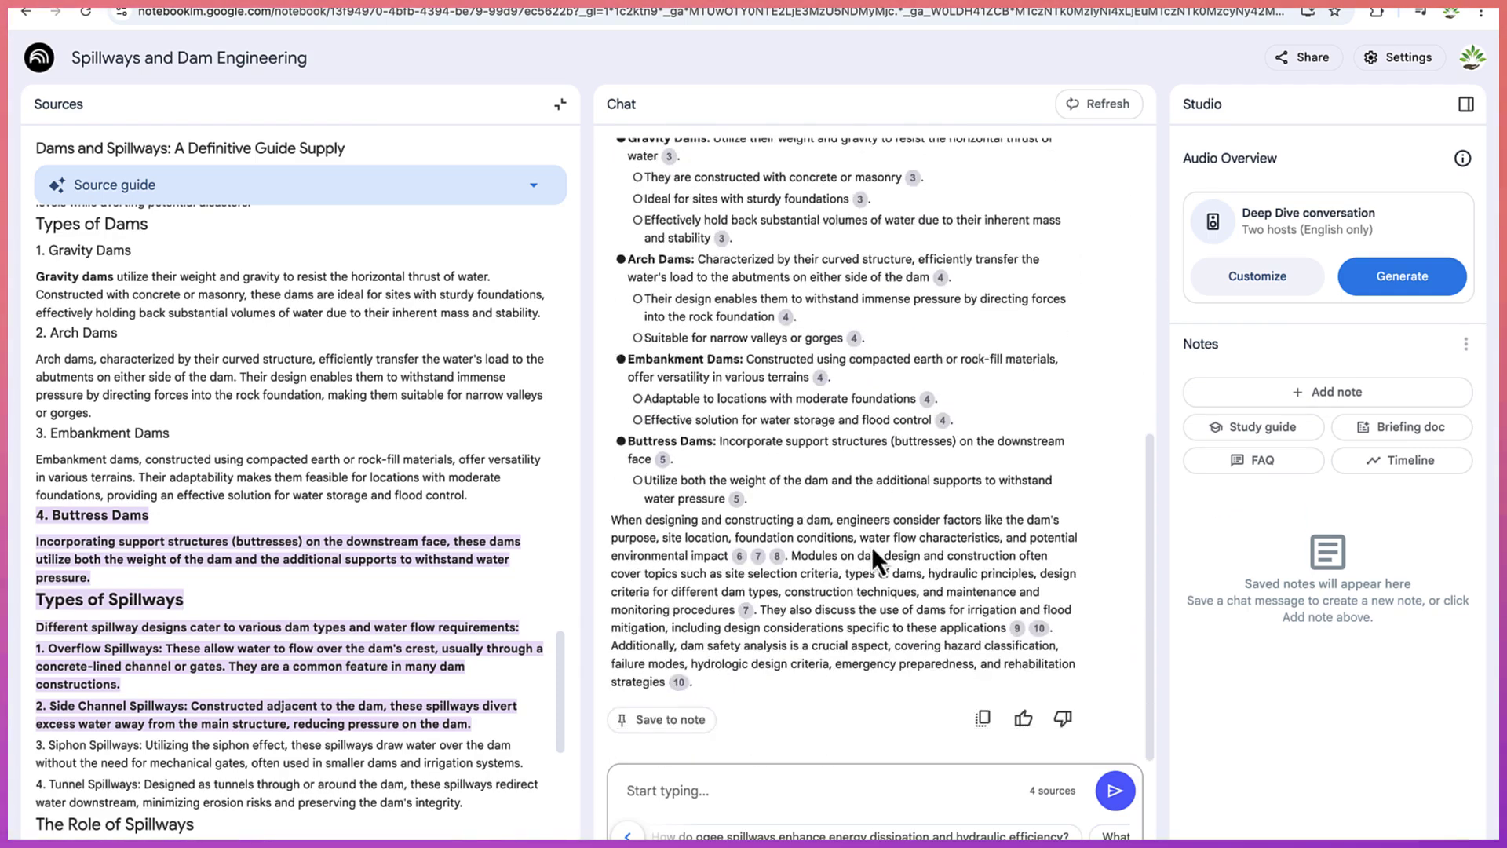
{"action": "left_click", "coordinate": [749, 611]}
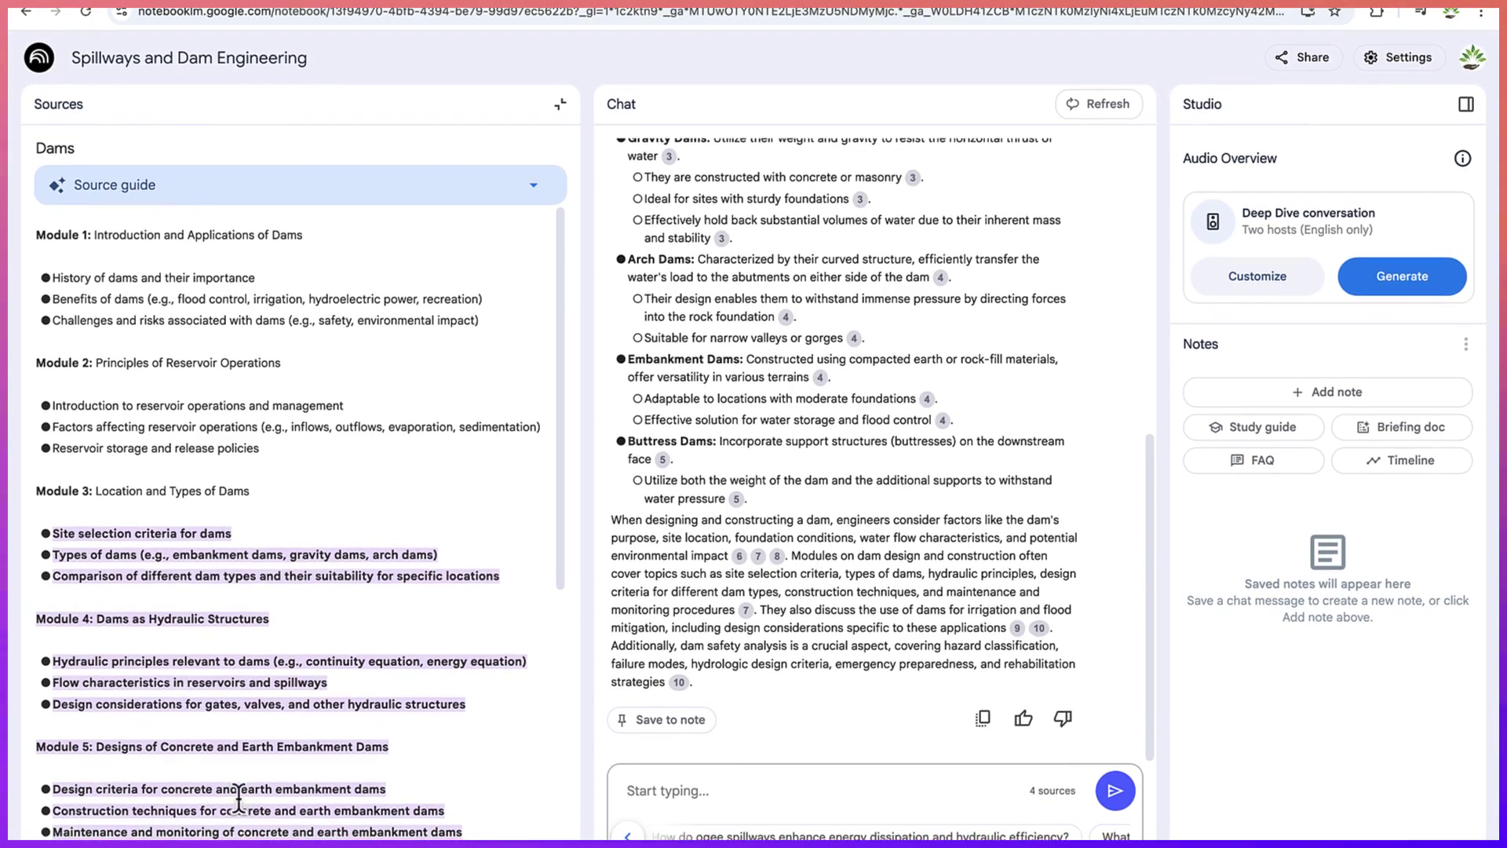
- Show the Module 8 Dam Safety Analysis passage behind citation 10
{"action": "scroll", "coordinate": [320, 663], "scroll_direction": "down", "scroll_amount": 6}
{"action": "scroll", "coordinate": [318, 667], "scroll_direction": "up", "scroll_amount": 6}
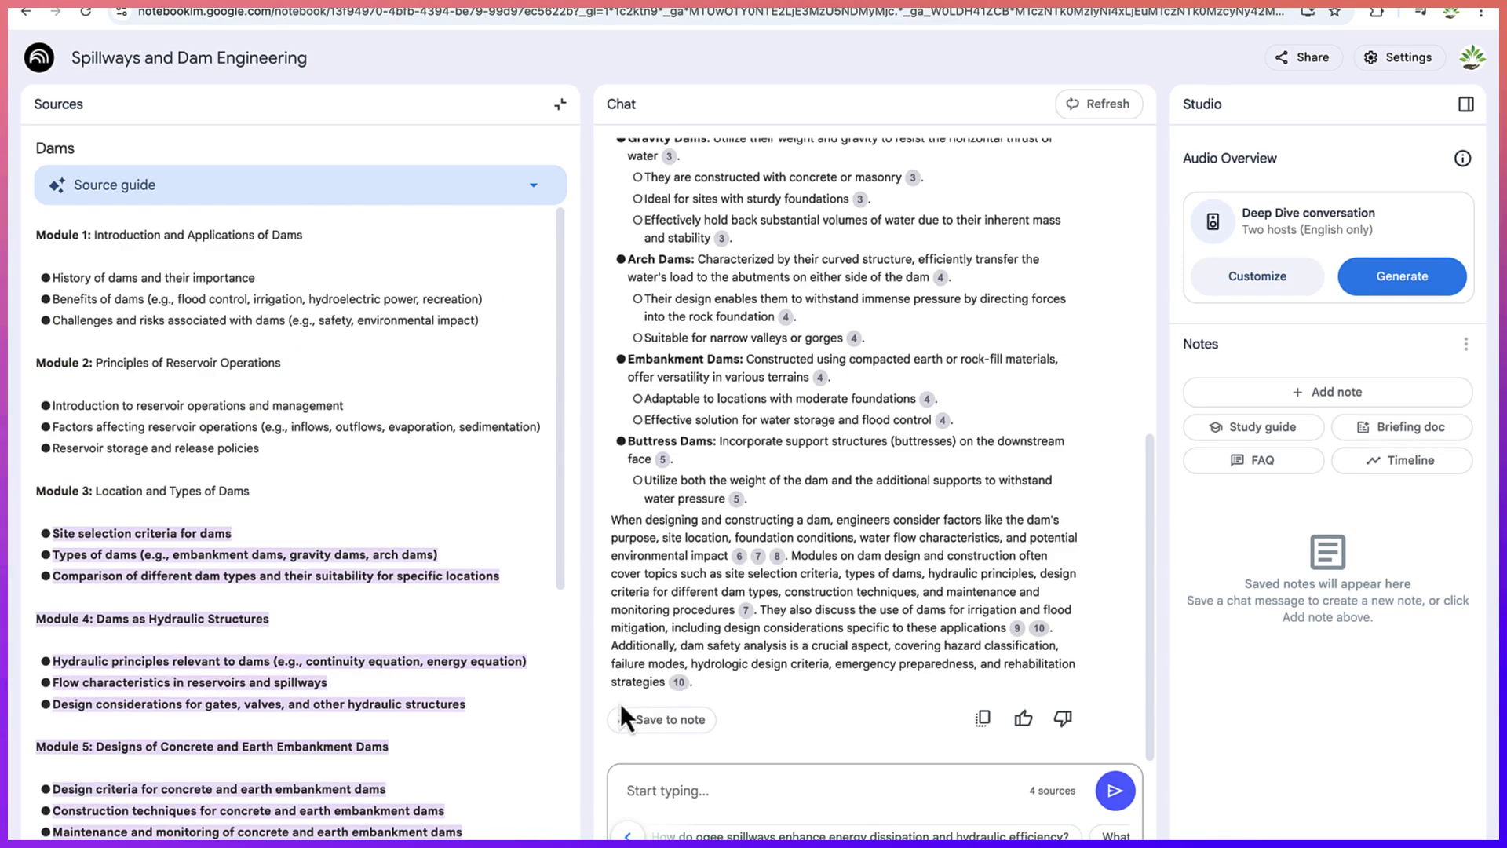
{"action": "left_click", "coordinate": [680, 682]}
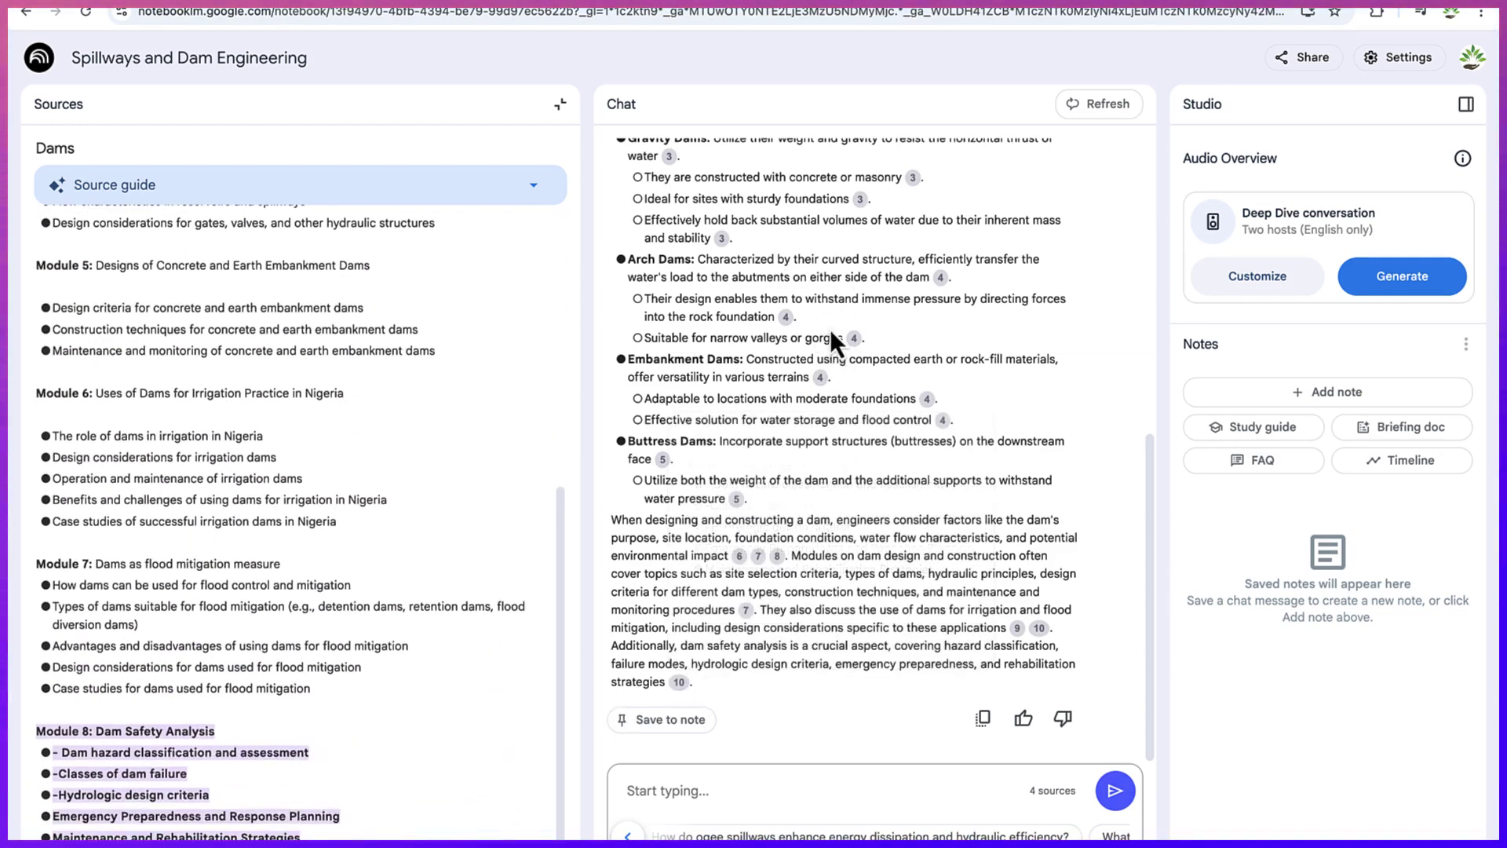
{"action": "scroll", "coordinate": [837, 316], "scroll_direction": "up", "scroll_amount": 7}
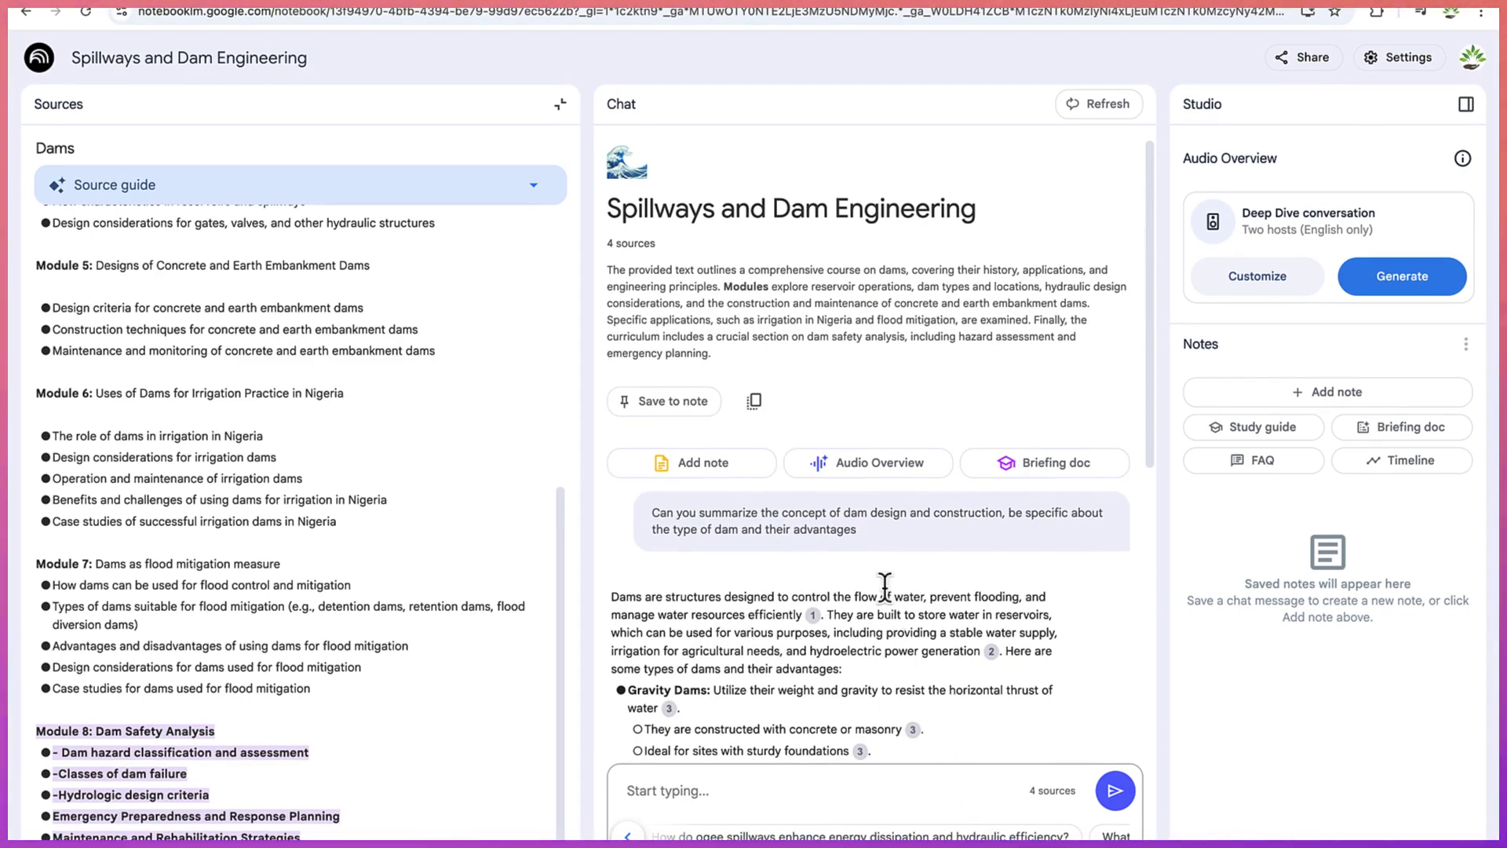
- Save the dam answer as the note 'Dam Design and Construction', keeping it undeleted
{"action": "scroll", "coordinate": [811, 628], "scroll_direction": "down", "scroll_amount": 7}
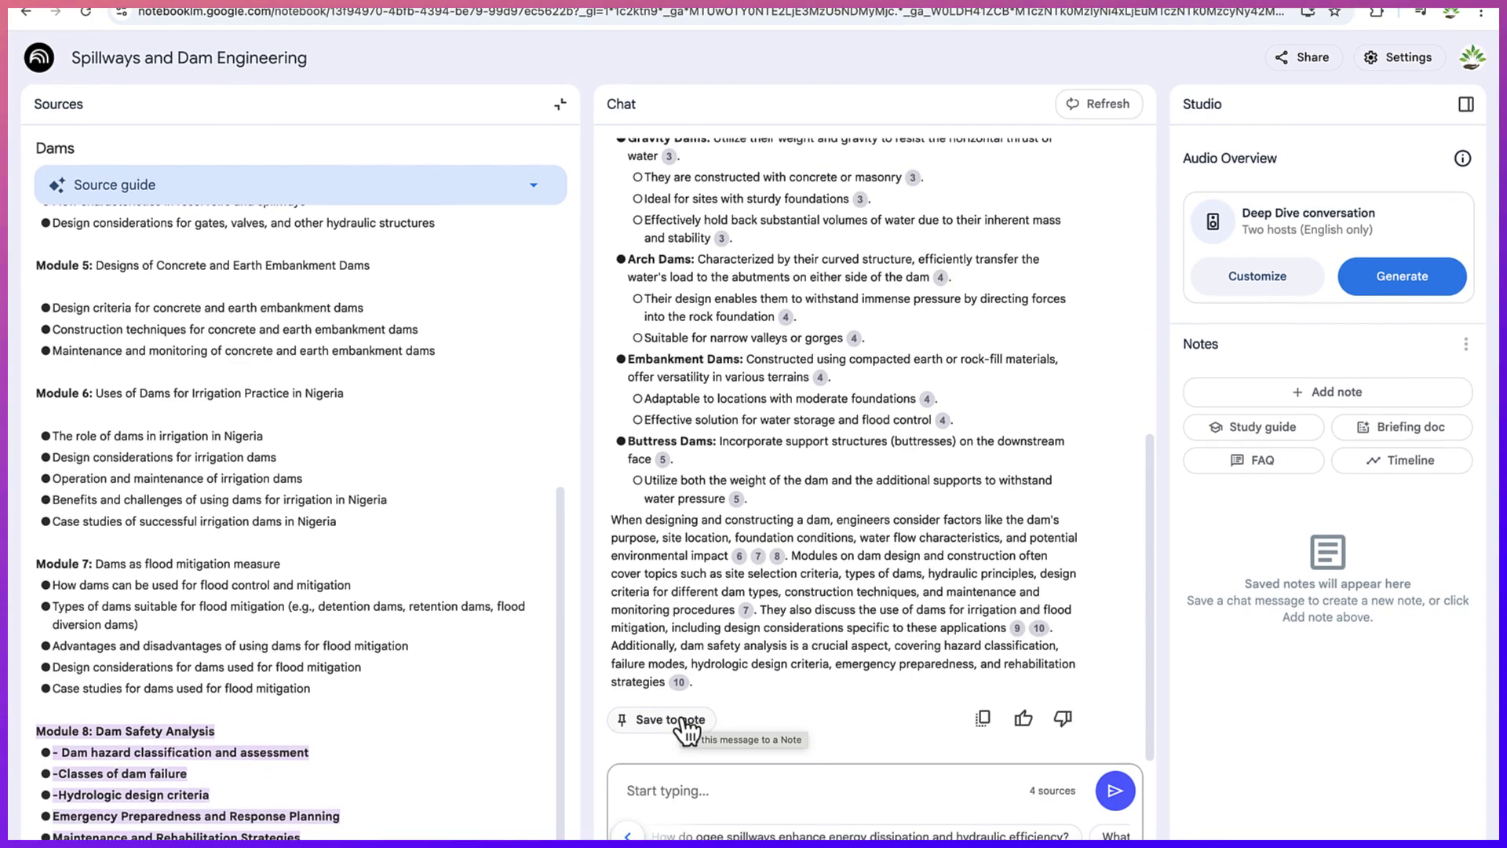
{"action": "left_click", "coordinate": [682, 723]}
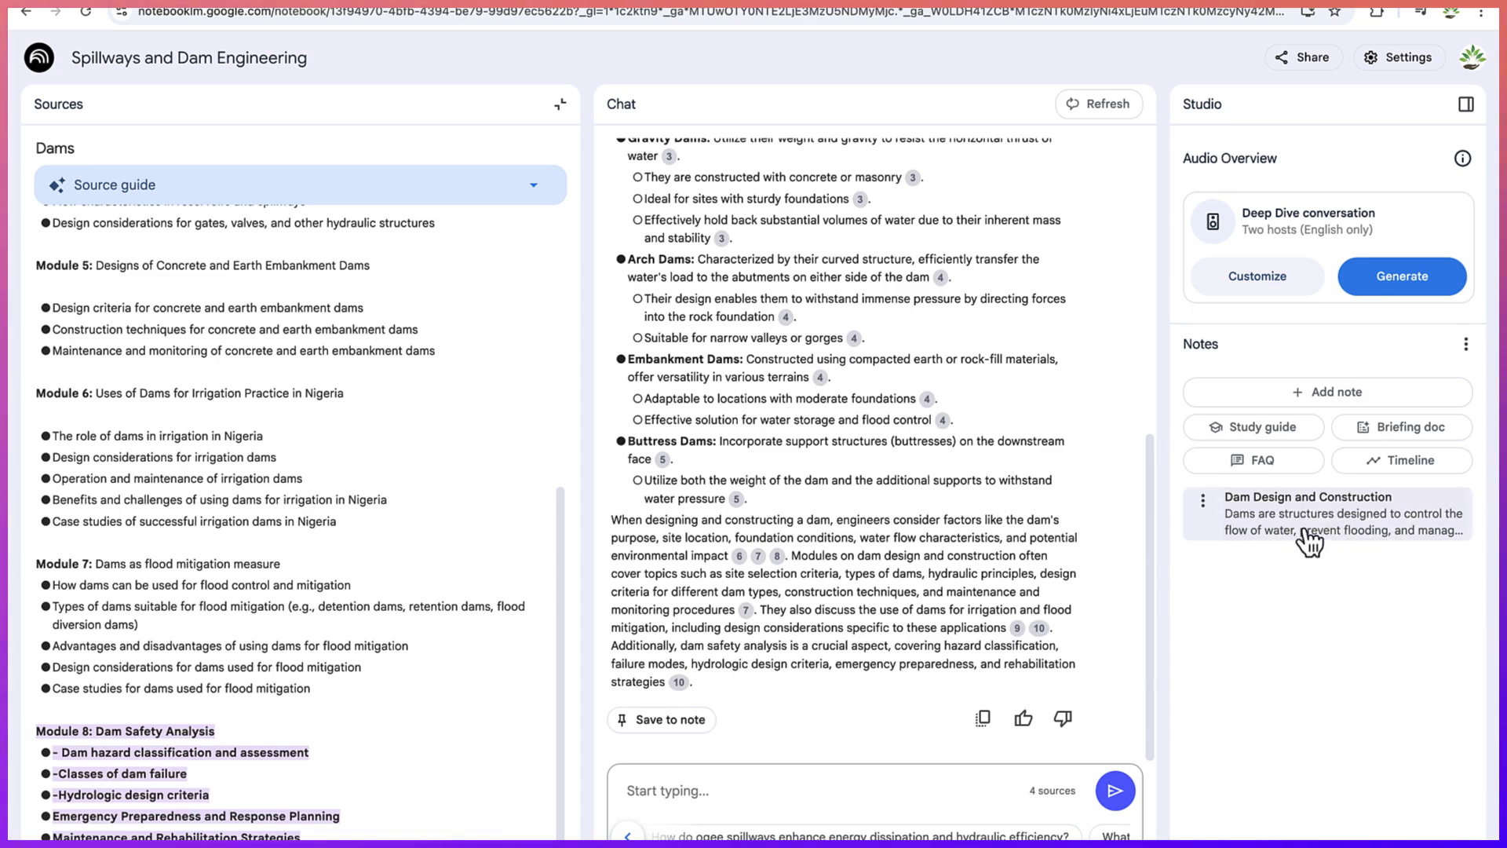
{"action": "left_click", "coordinate": [1201, 505]}
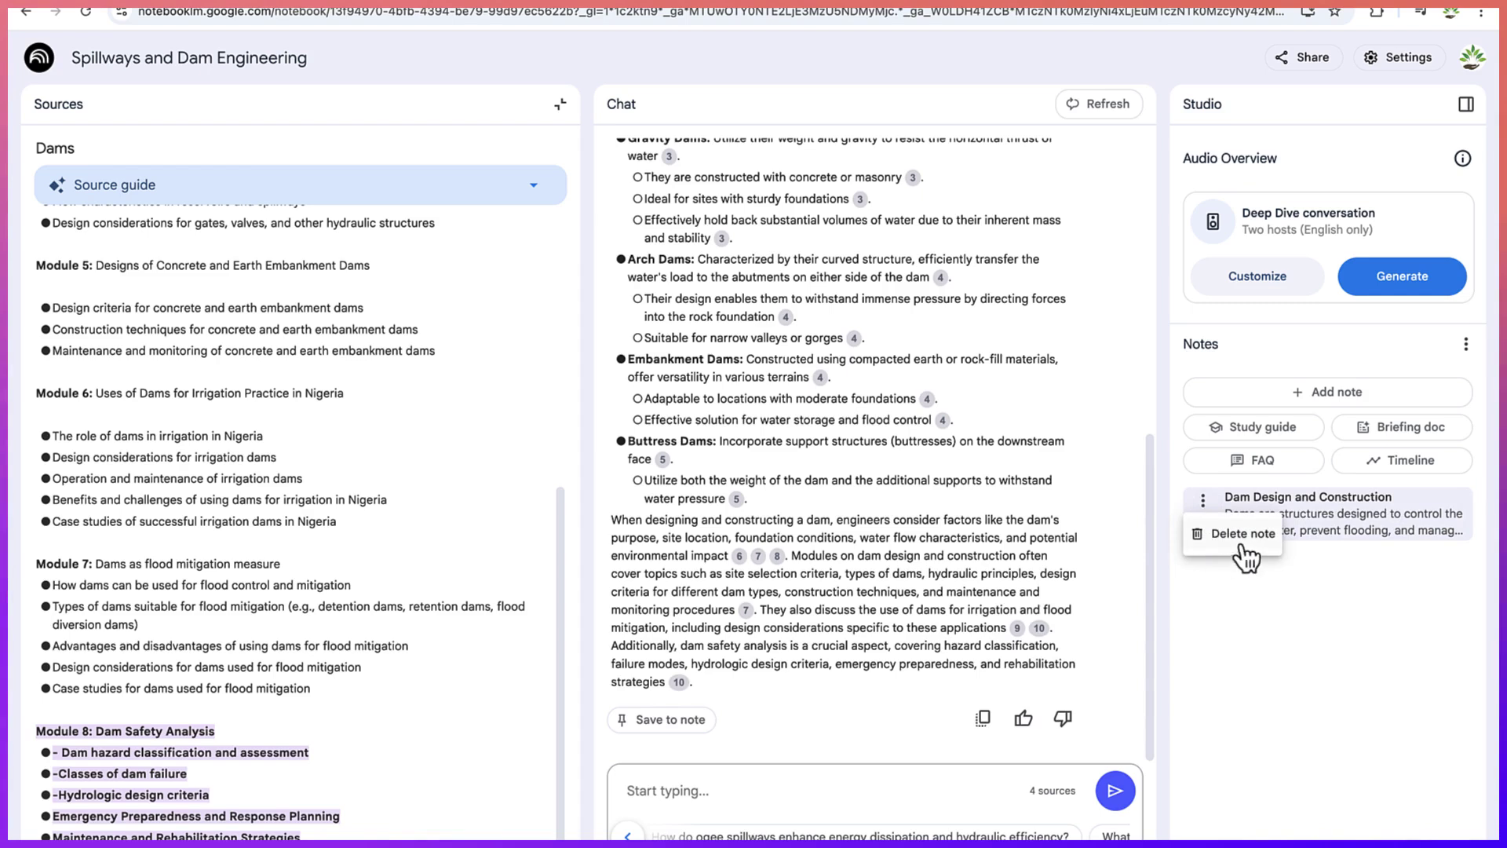
{"action": "left_click", "coordinate": [1017, 597]}
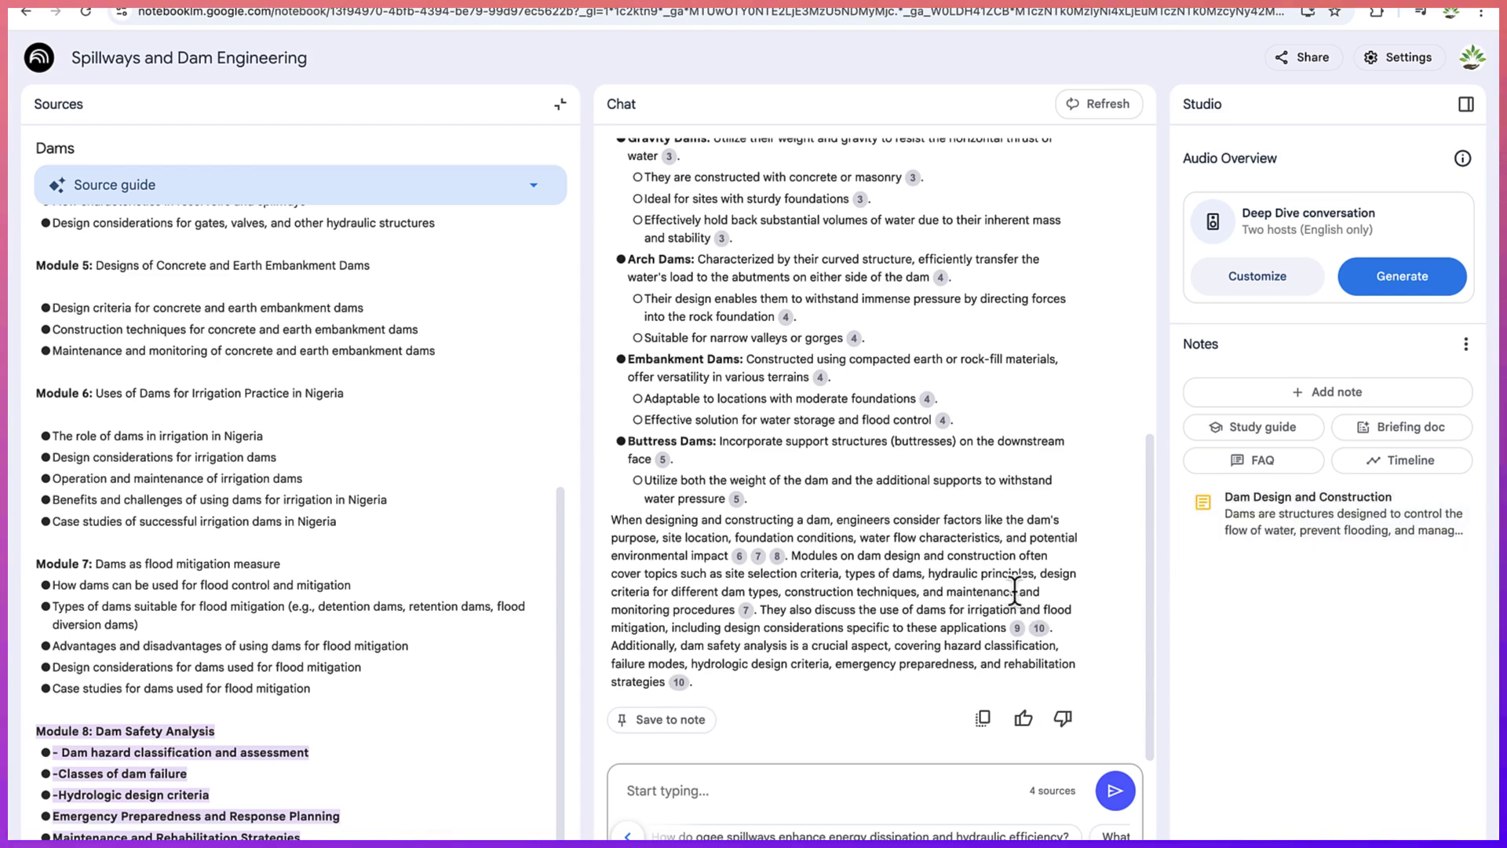
{"action": "left_click", "coordinate": [749, 791]}
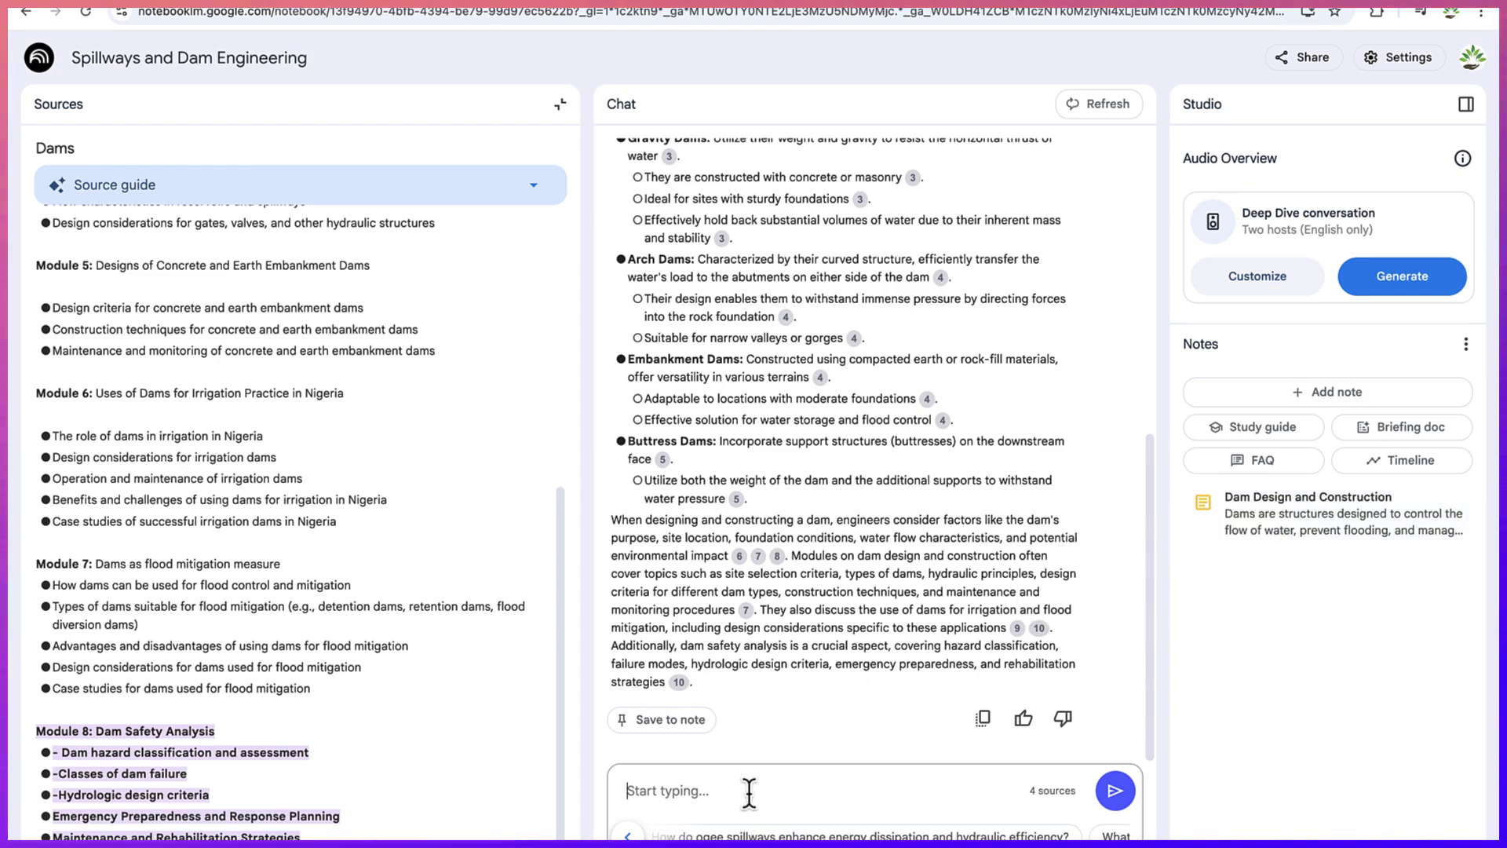
- Ask the chat 'can you summarize the history of hoover dam?'
{"action": "type", "text": "can you summarize the history of hoover dam"}
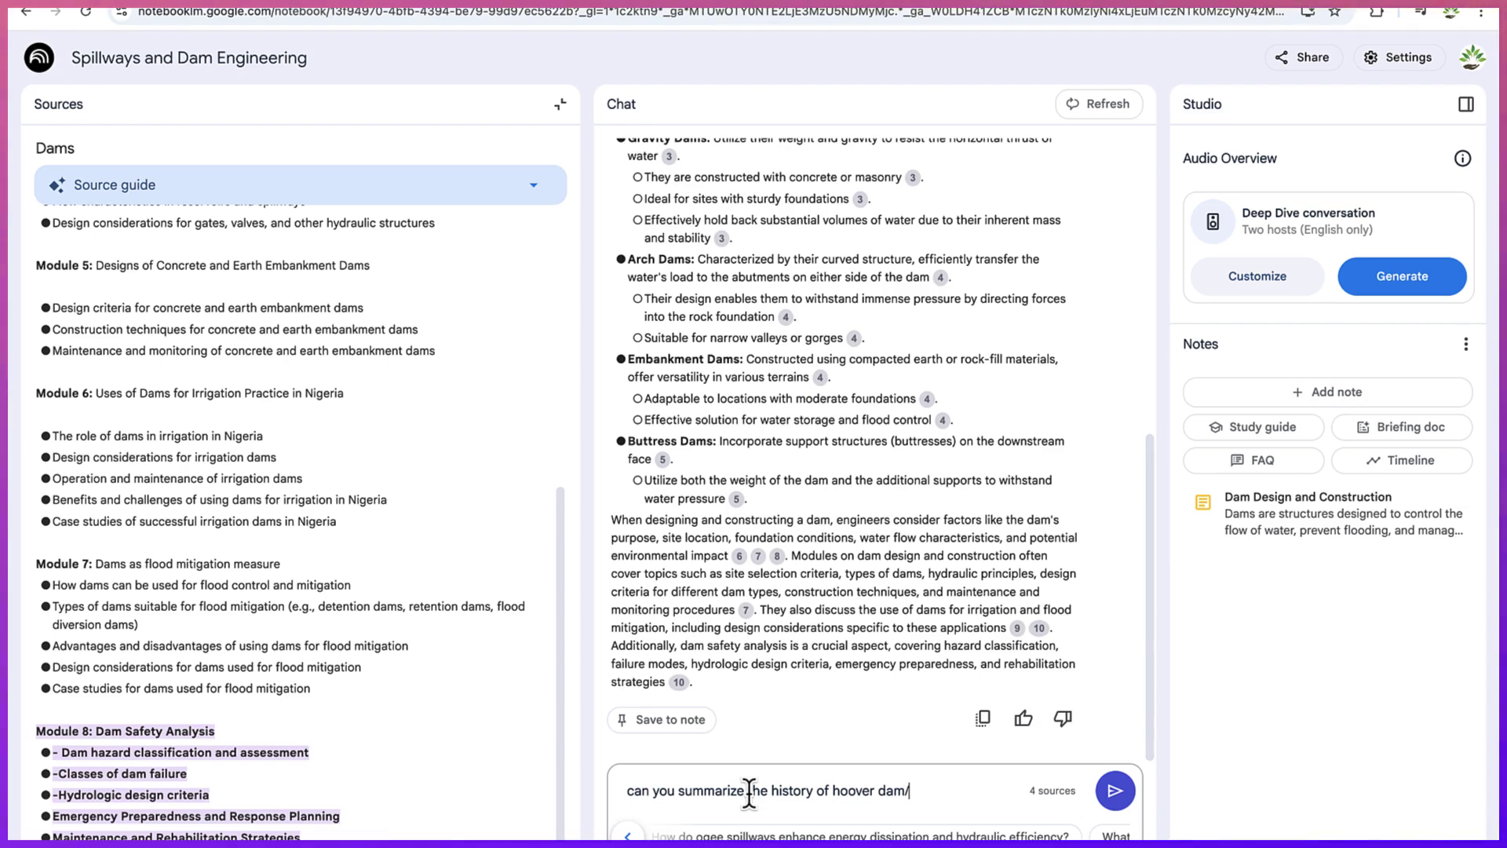
{"action": "key", "text": "Return"}
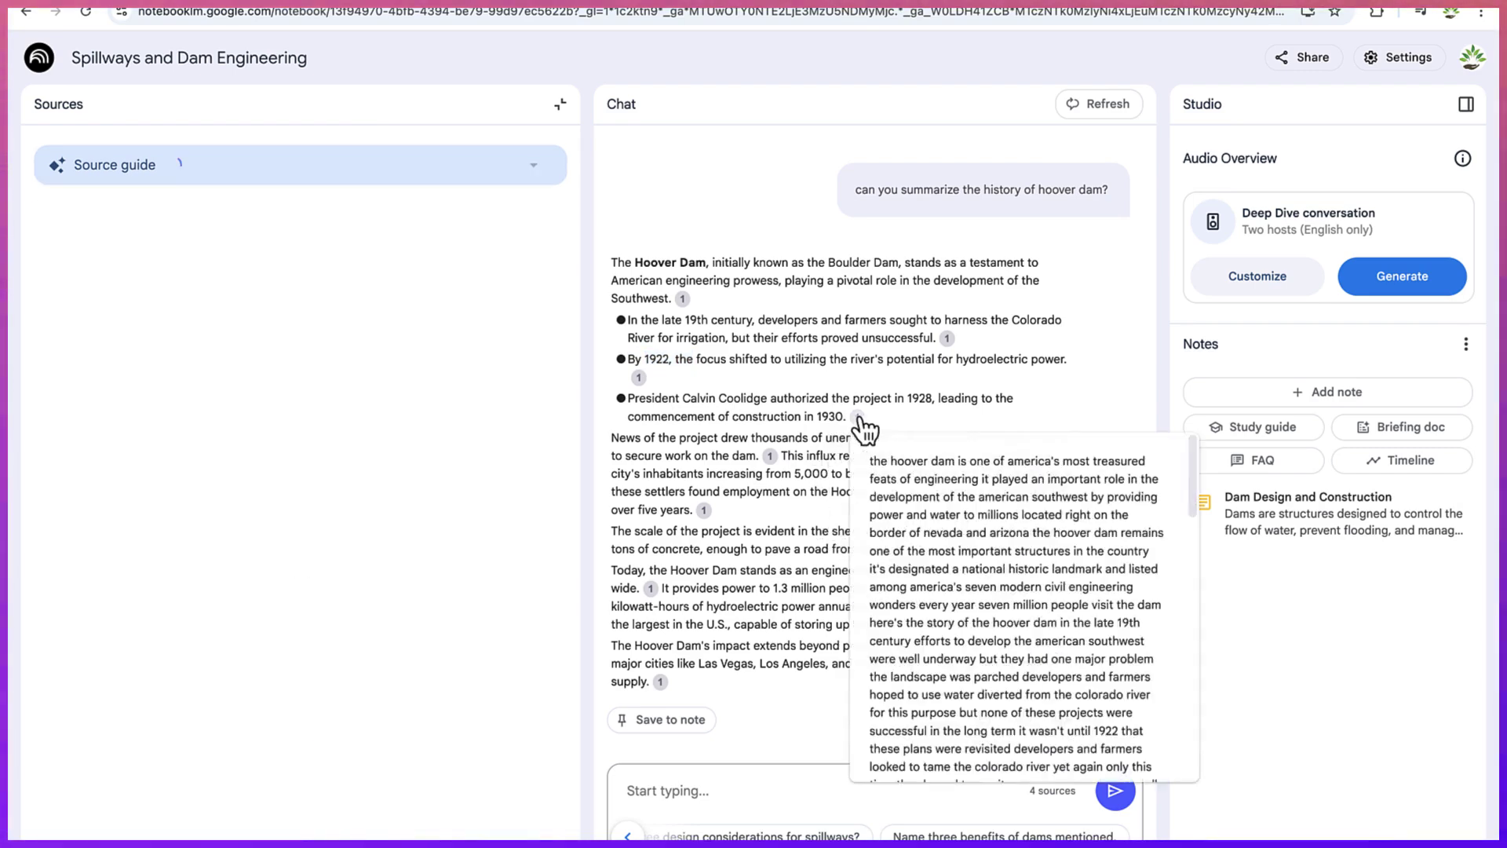
- View the Hoover Dam story passage behind citation 1, then save the answer as a note
{"action": "left_click", "coordinate": [858, 417]}
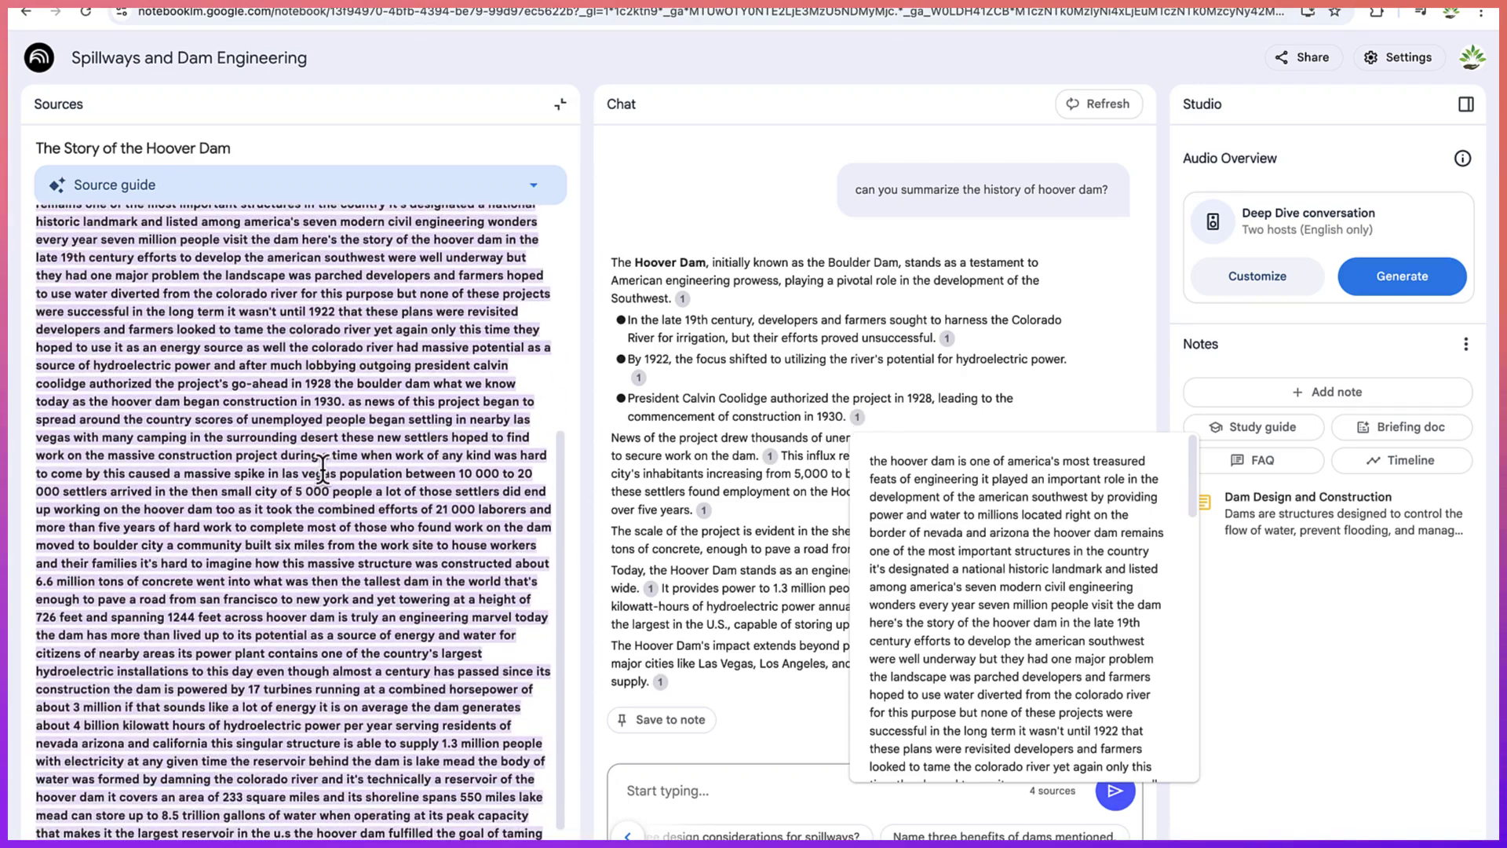
{"action": "scroll", "coordinate": [322, 468], "scroll_direction": "down", "scroll_amount": 1}
{"action": "scroll", "coordinate": [323, 469], "scroll_direction": "up", "scroll_amount": 10}
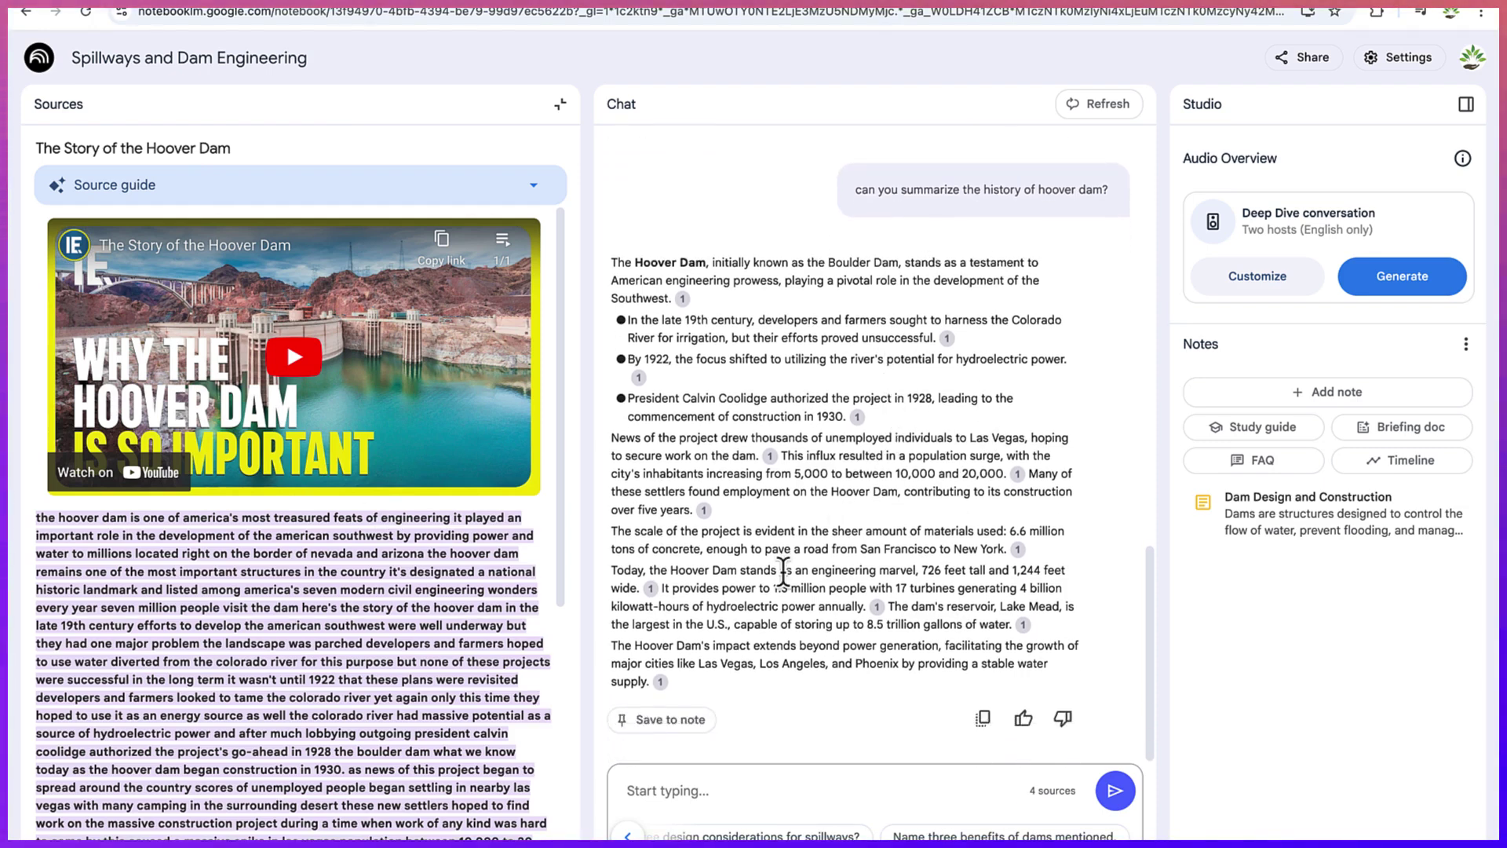
{"action": "left_click", "coordinate": [660, 719]}
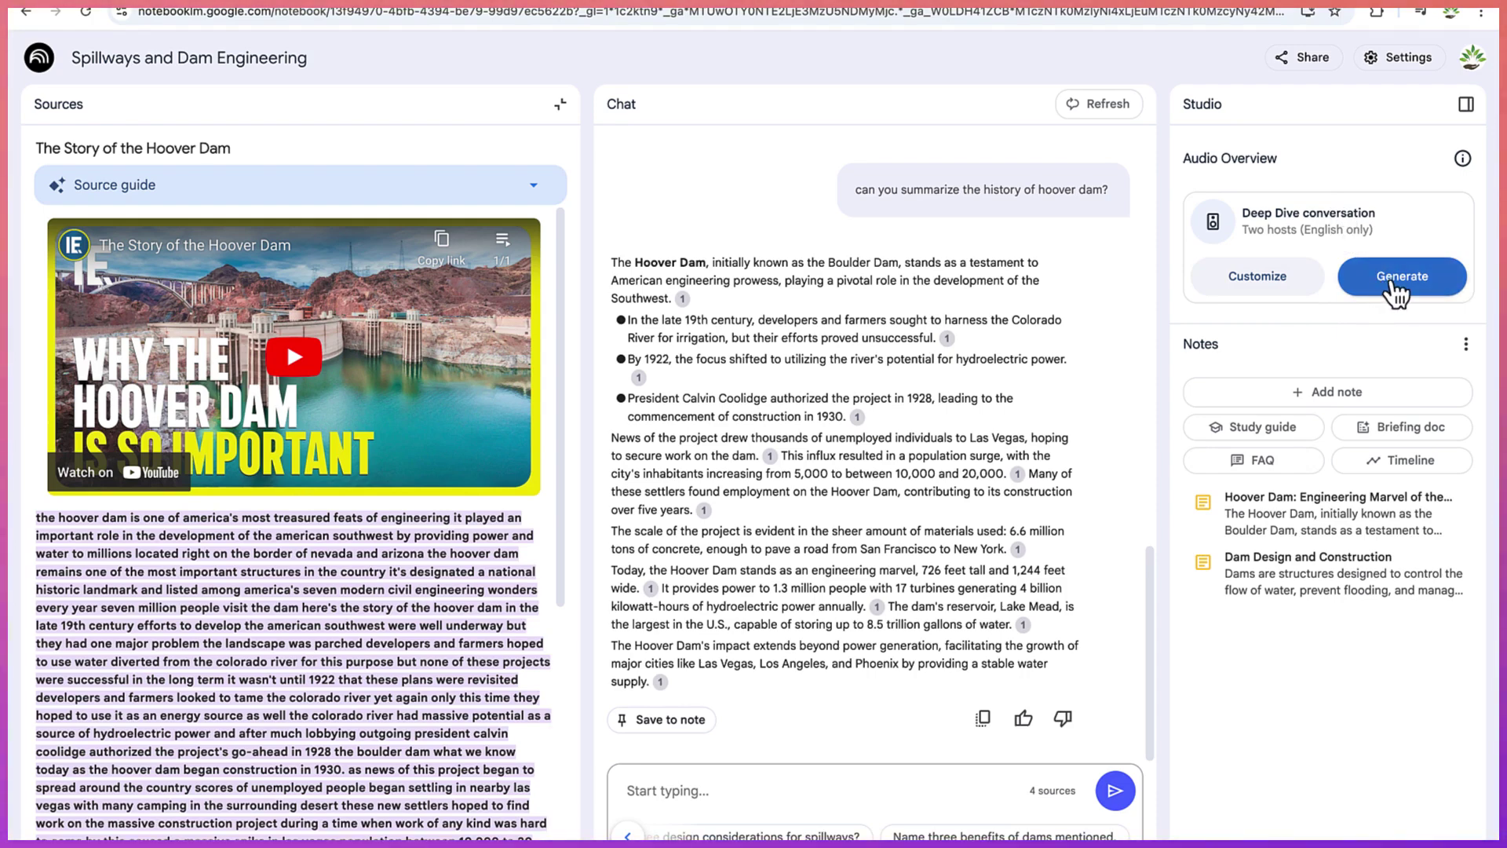
- Generate an audio overview on dam basics, construction and stability criteria, and dams' pros and cons
{"action": "left_click", "coordinate": [1256, 289]}
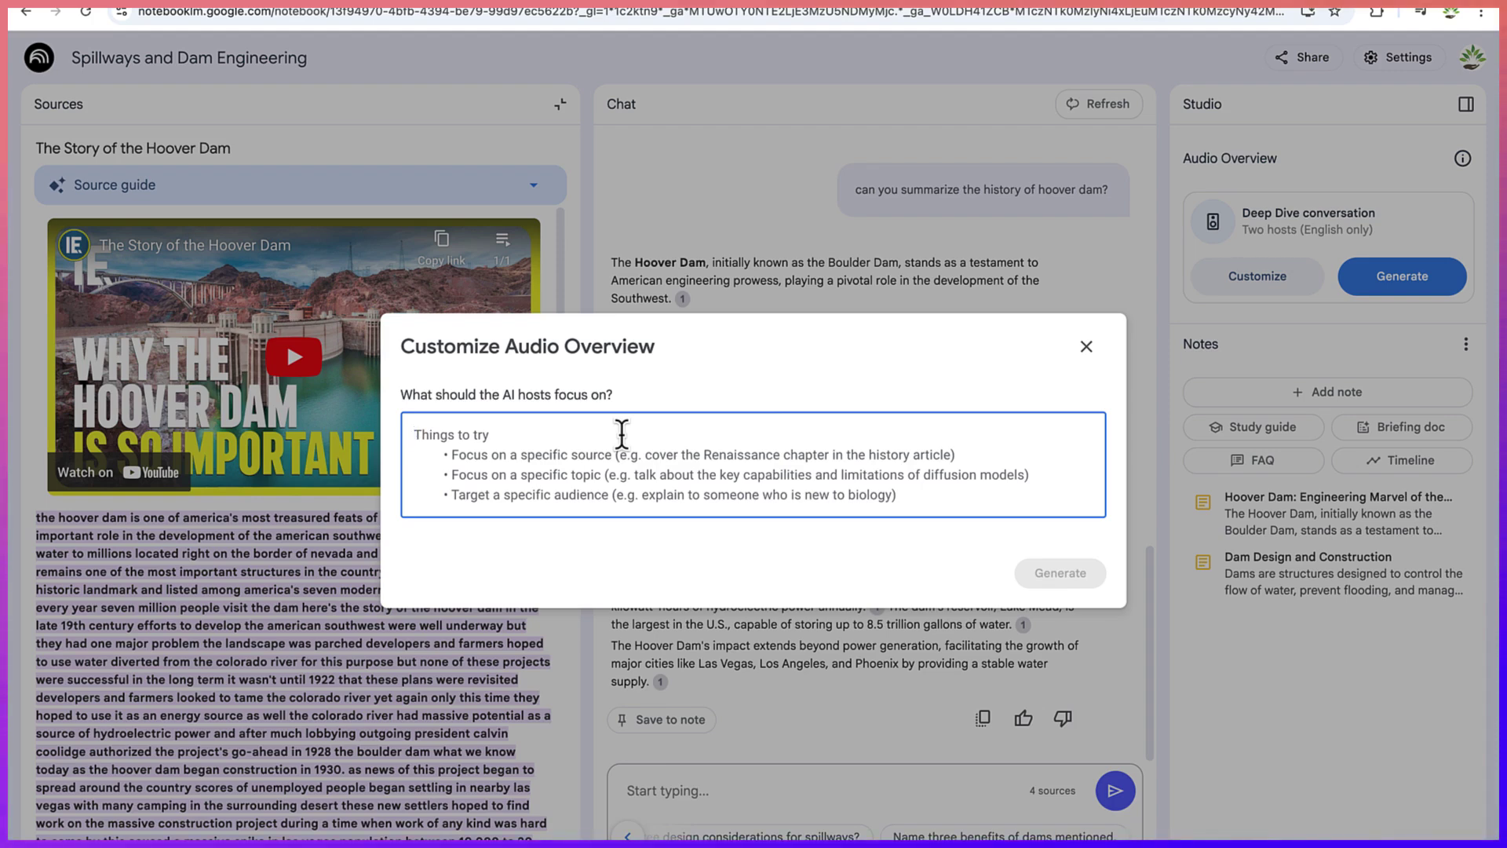
{"action": "type", "text": "Discuss"}
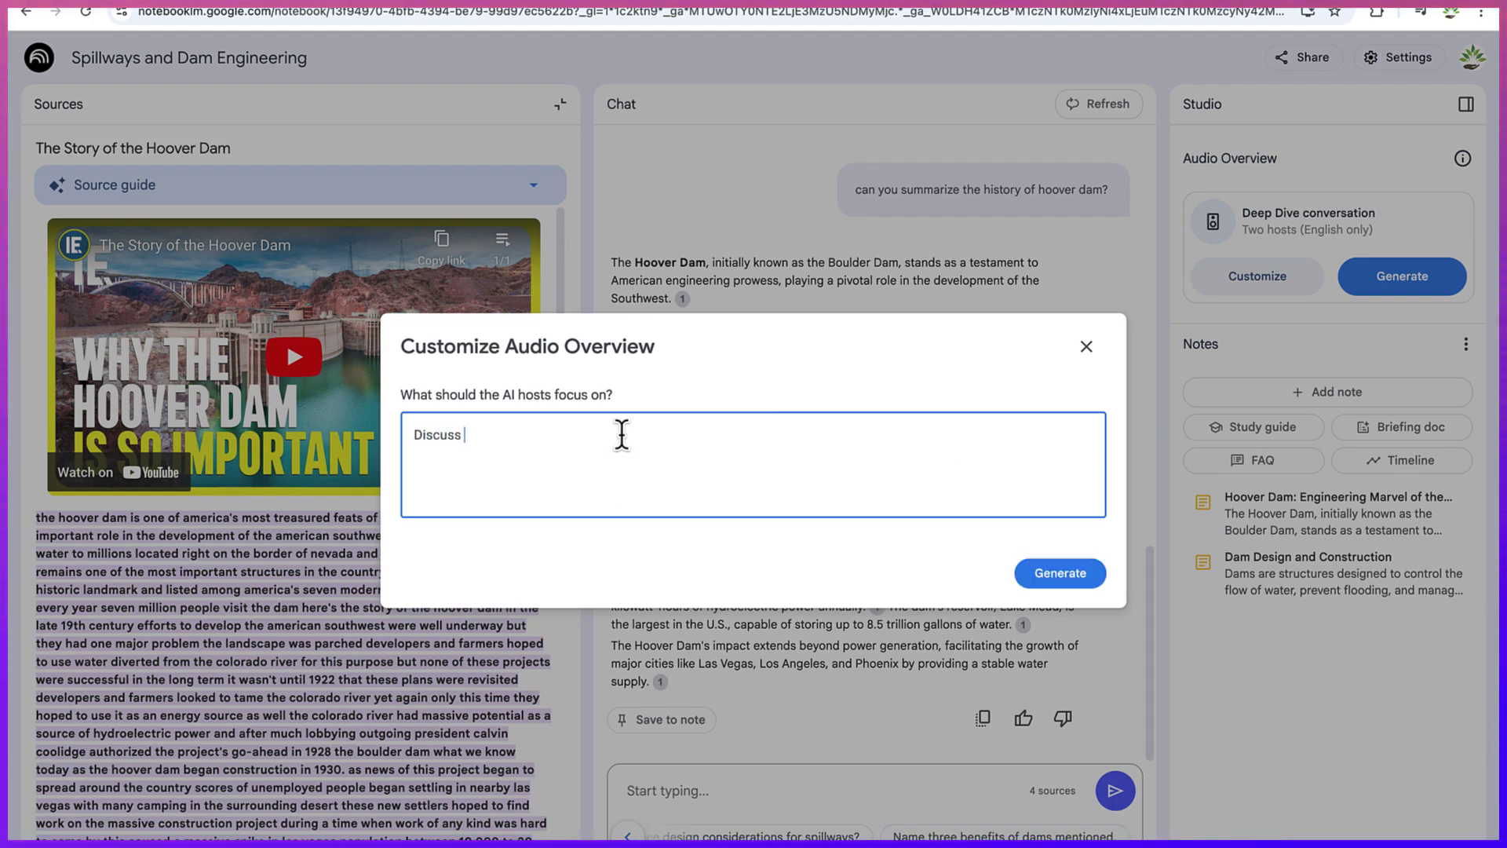
{"action": "type", "text": " the basics of d"}
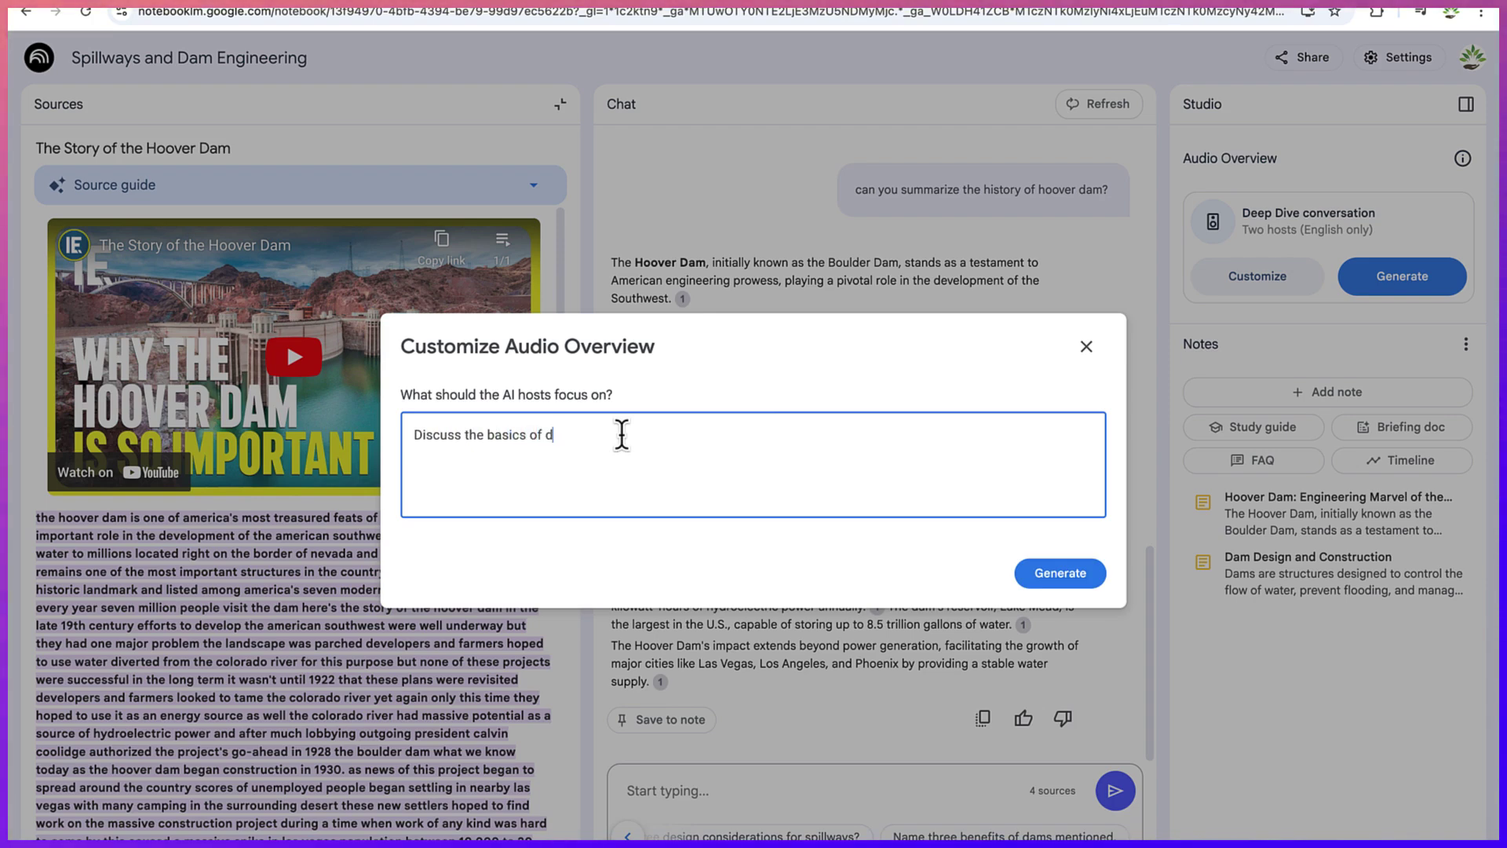
{"action": "type", "text": "ams,"}
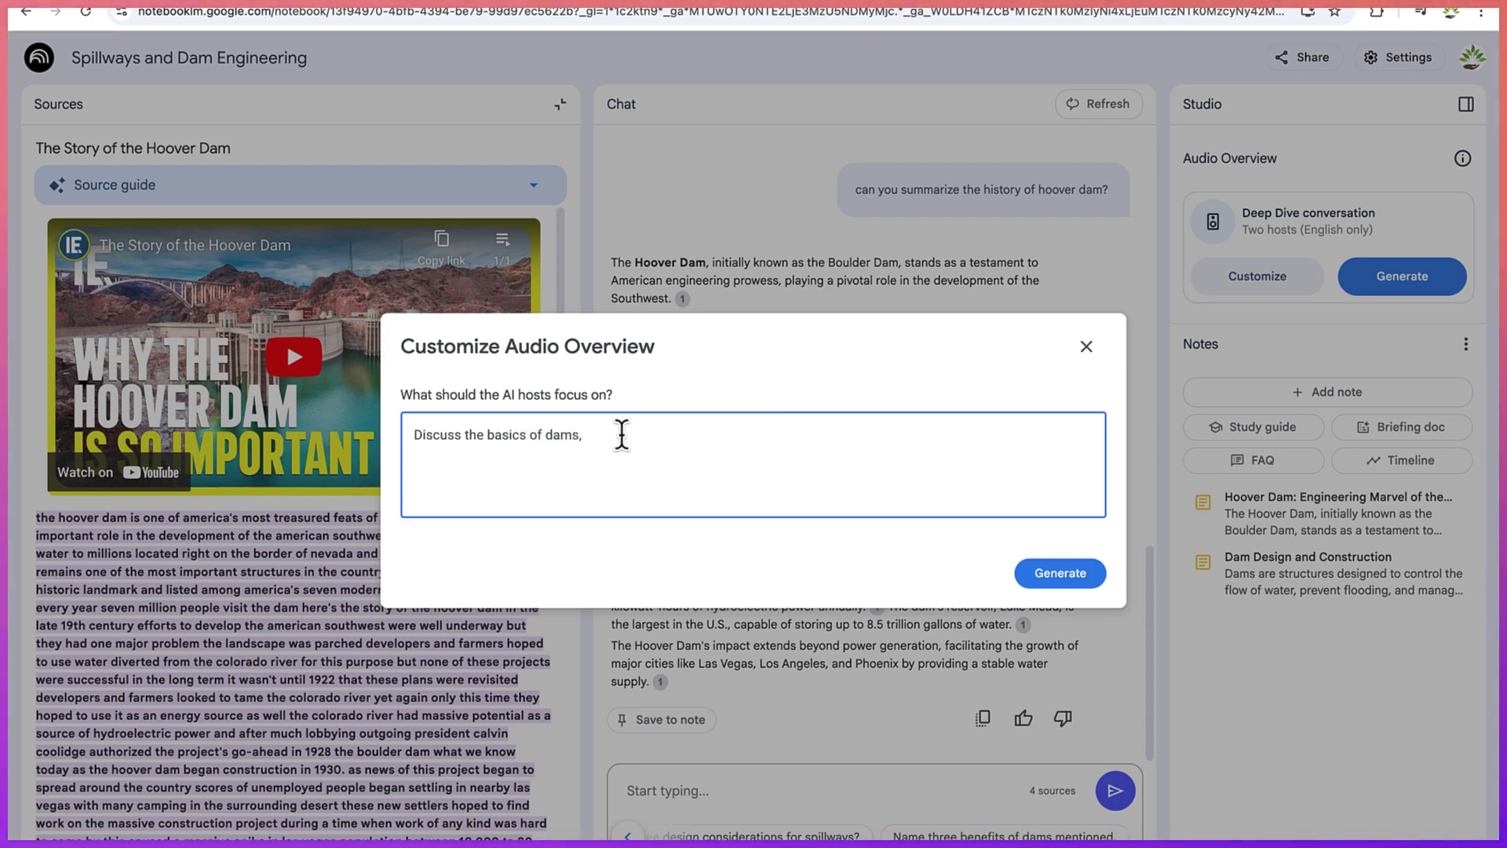
{"action": "type", "text": " c"}
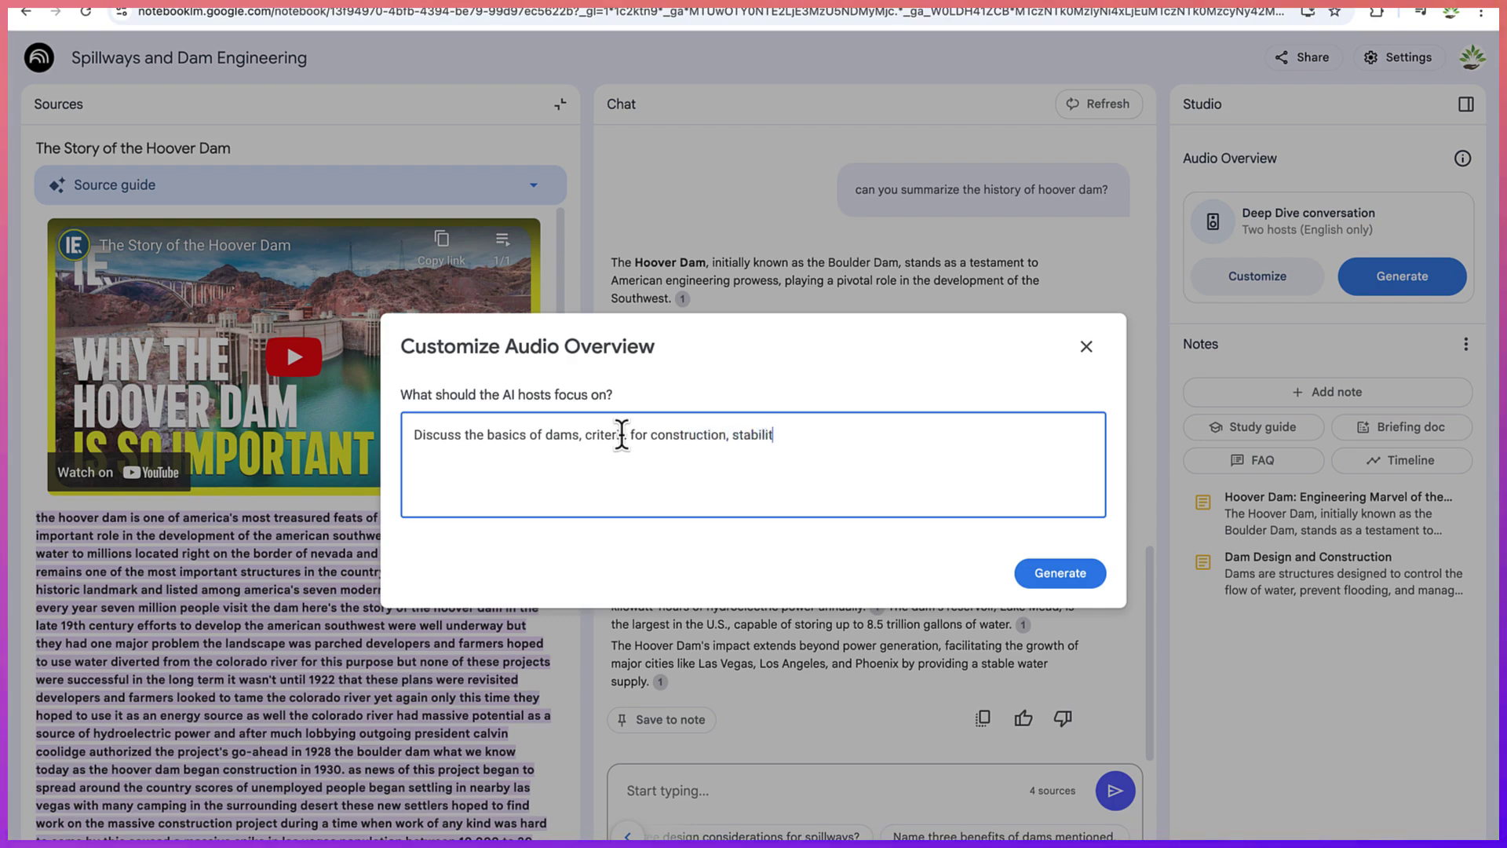
{"action": "type", "text": "criter"}
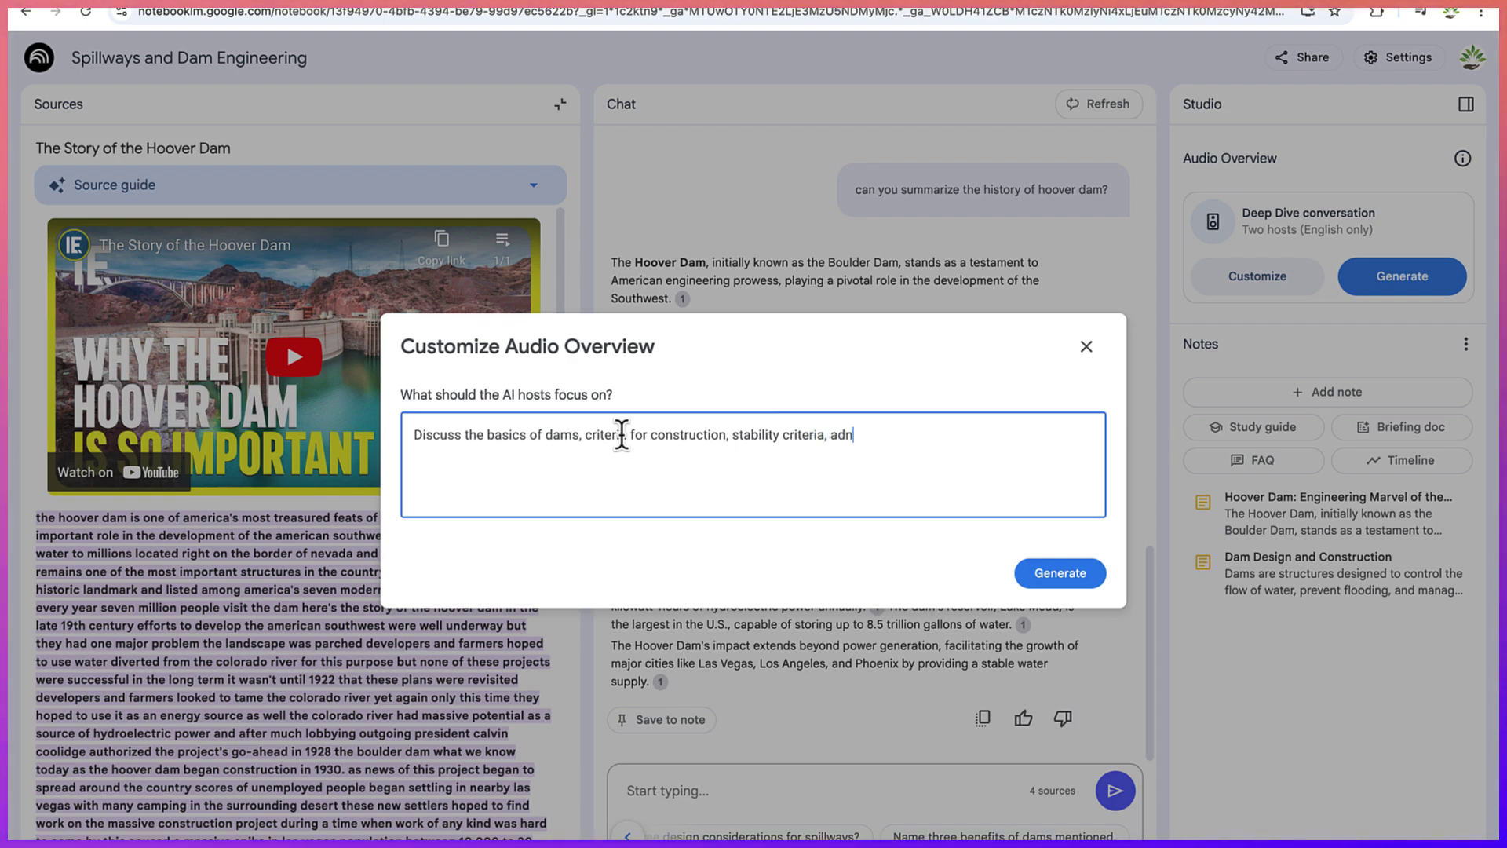
{"action": "type", "text": "ia, advant"}
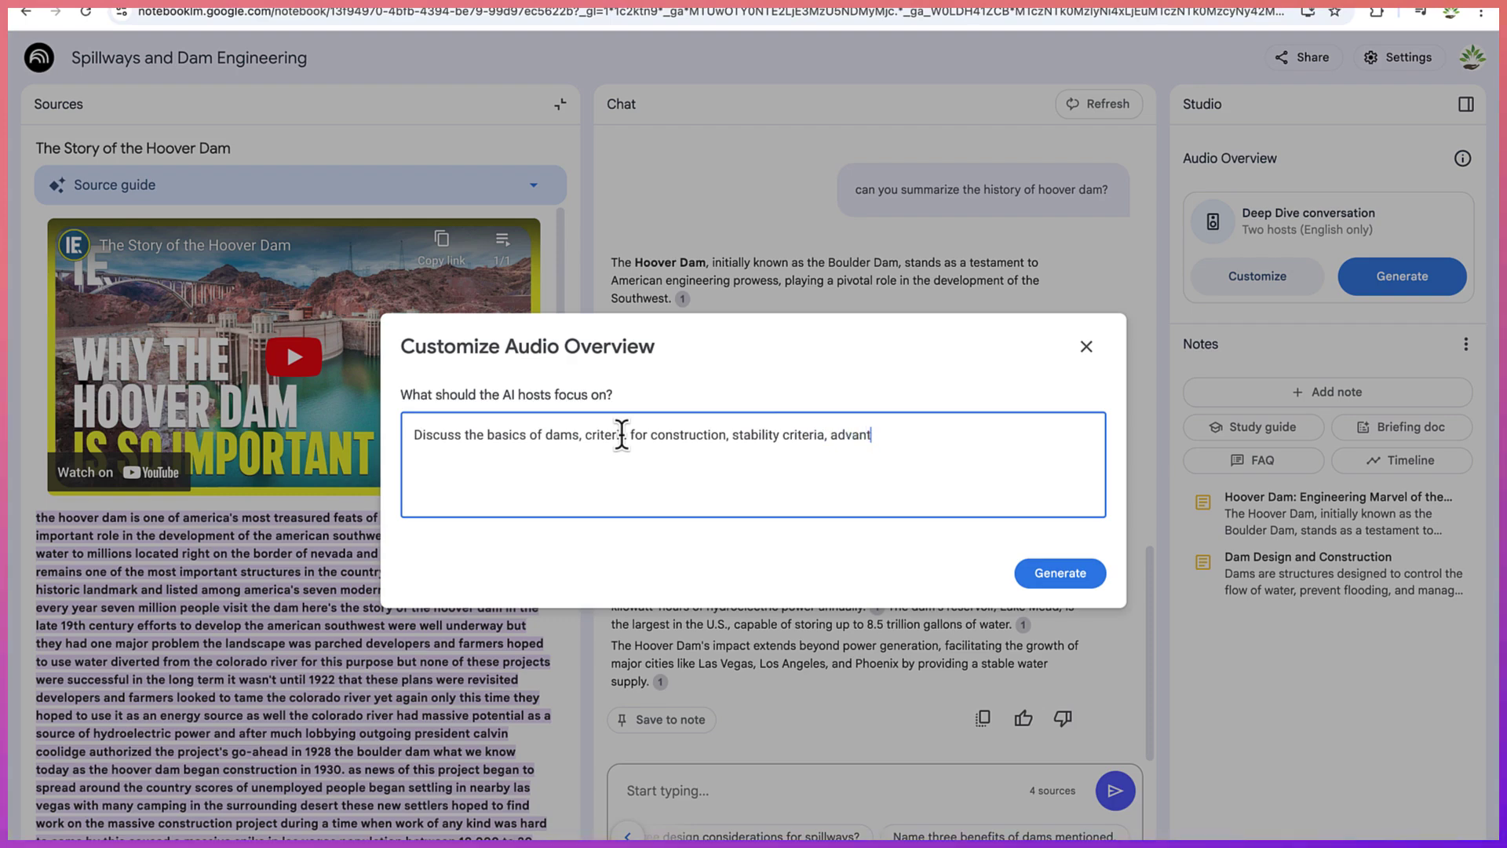
{"action": "type", "text": "ages and id"}
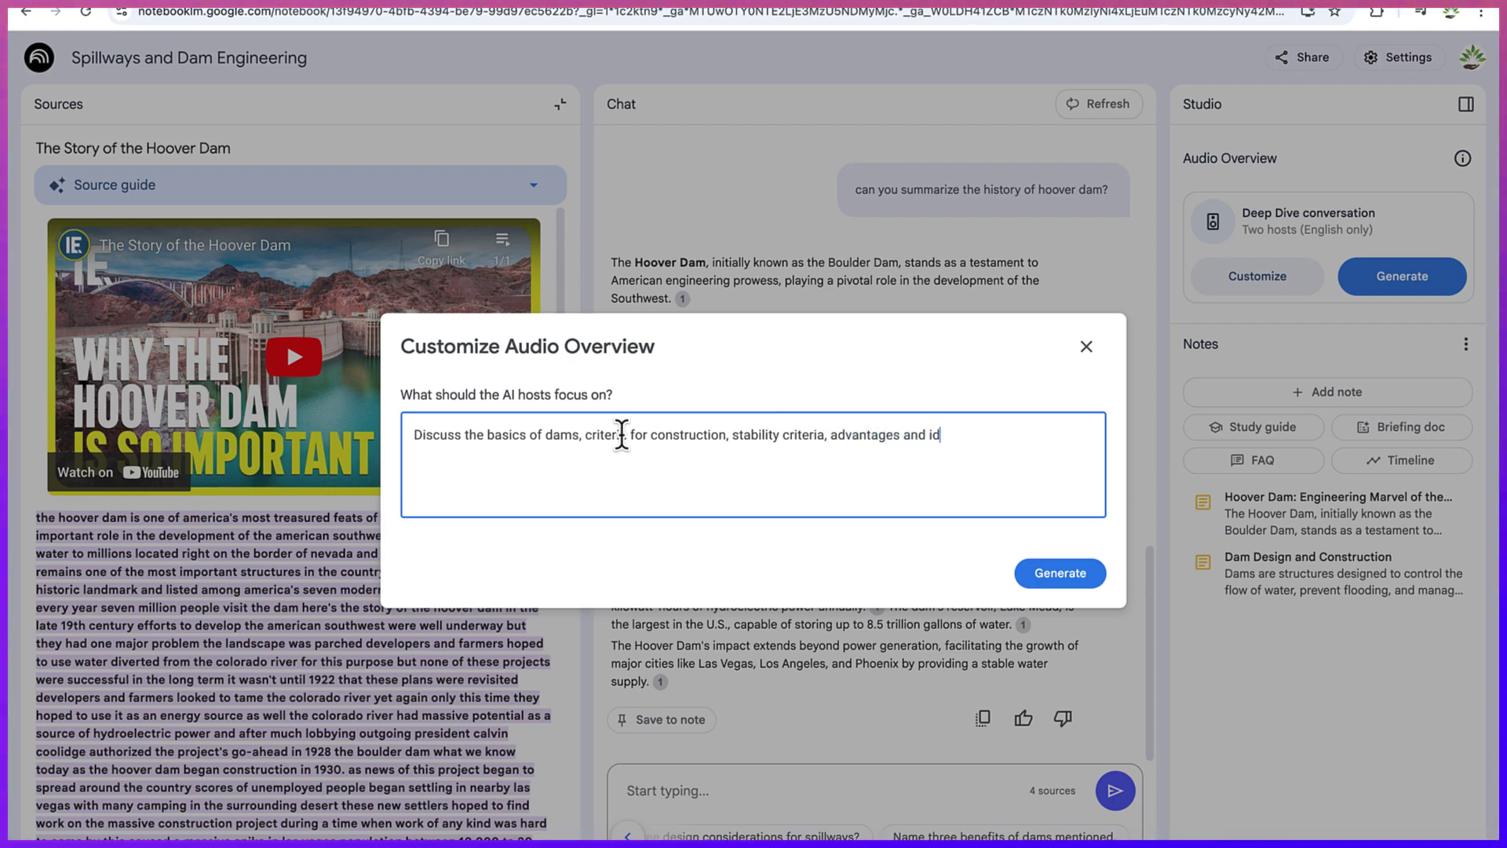
{"action": "key", "text": "BackSpace"}
{"action": "key", "text": "BackSpace"}
{"action": "type", "text": "disadv"}
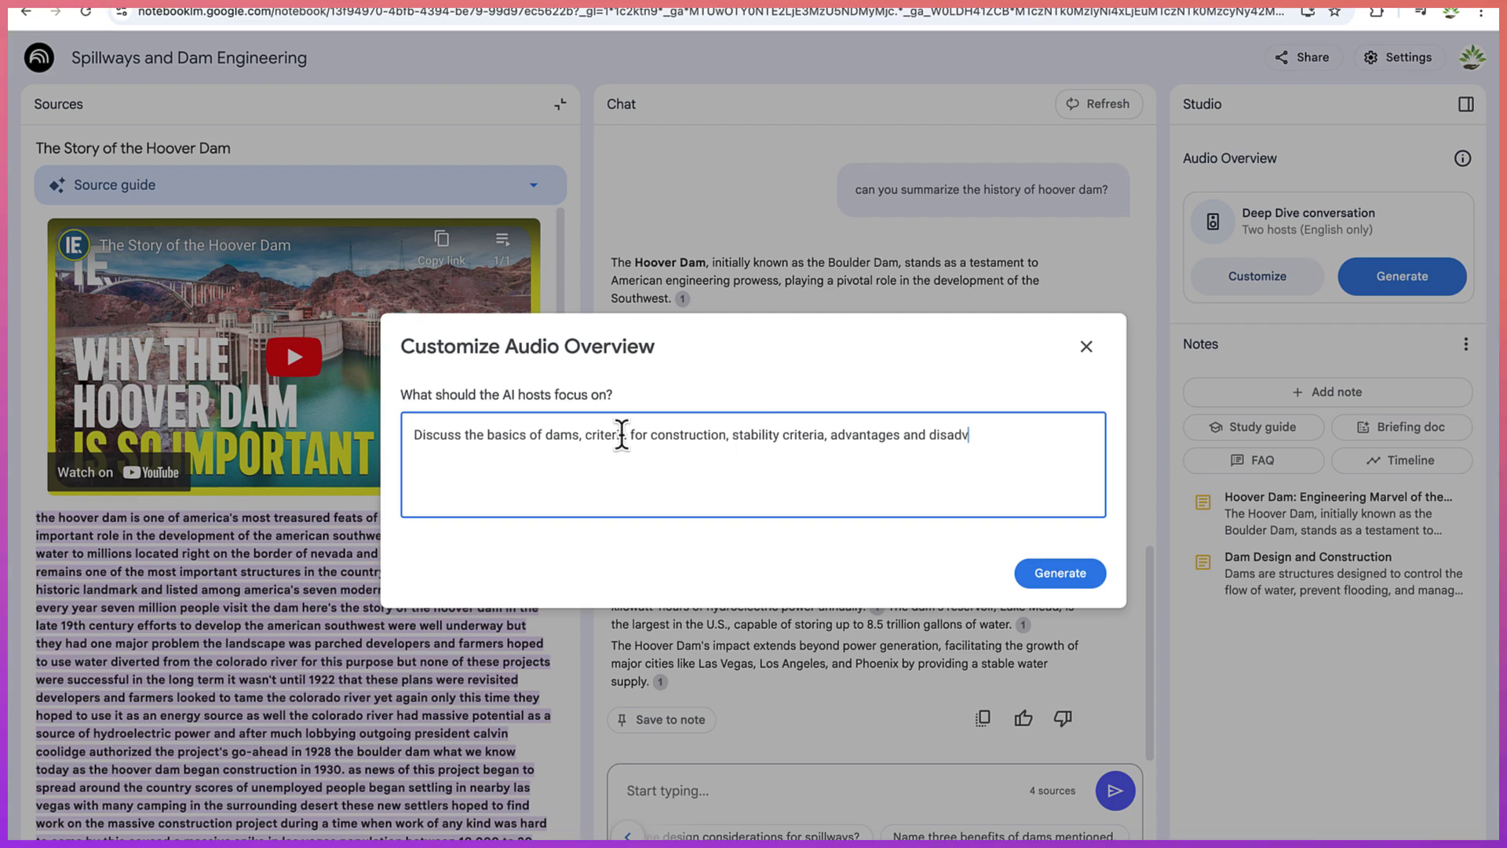
{"action": "type", "text": "anages of dams"}
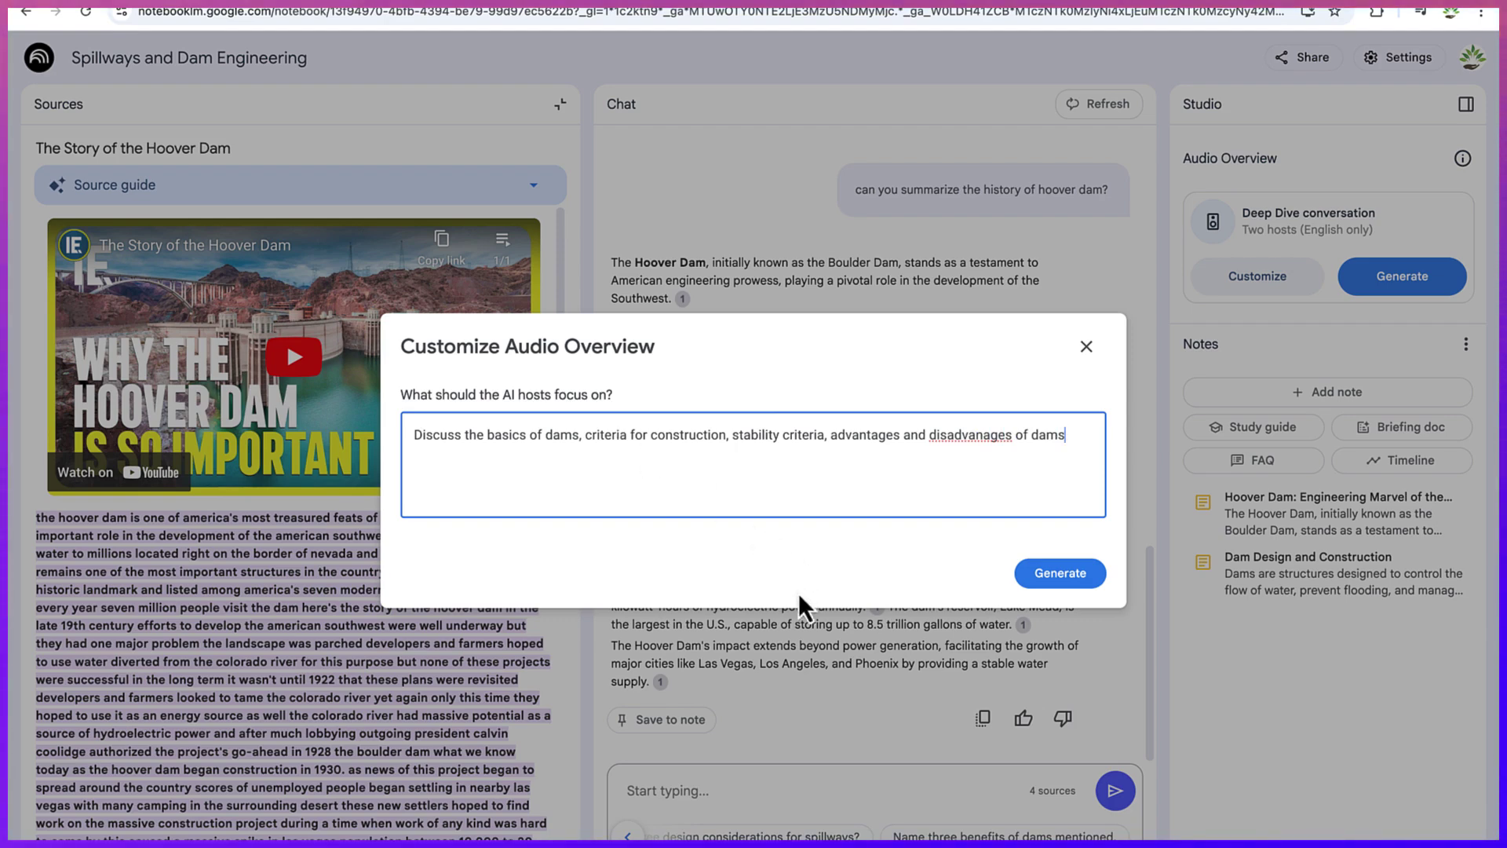
{"action": "left_click", "coordinate": [1061, 574]}
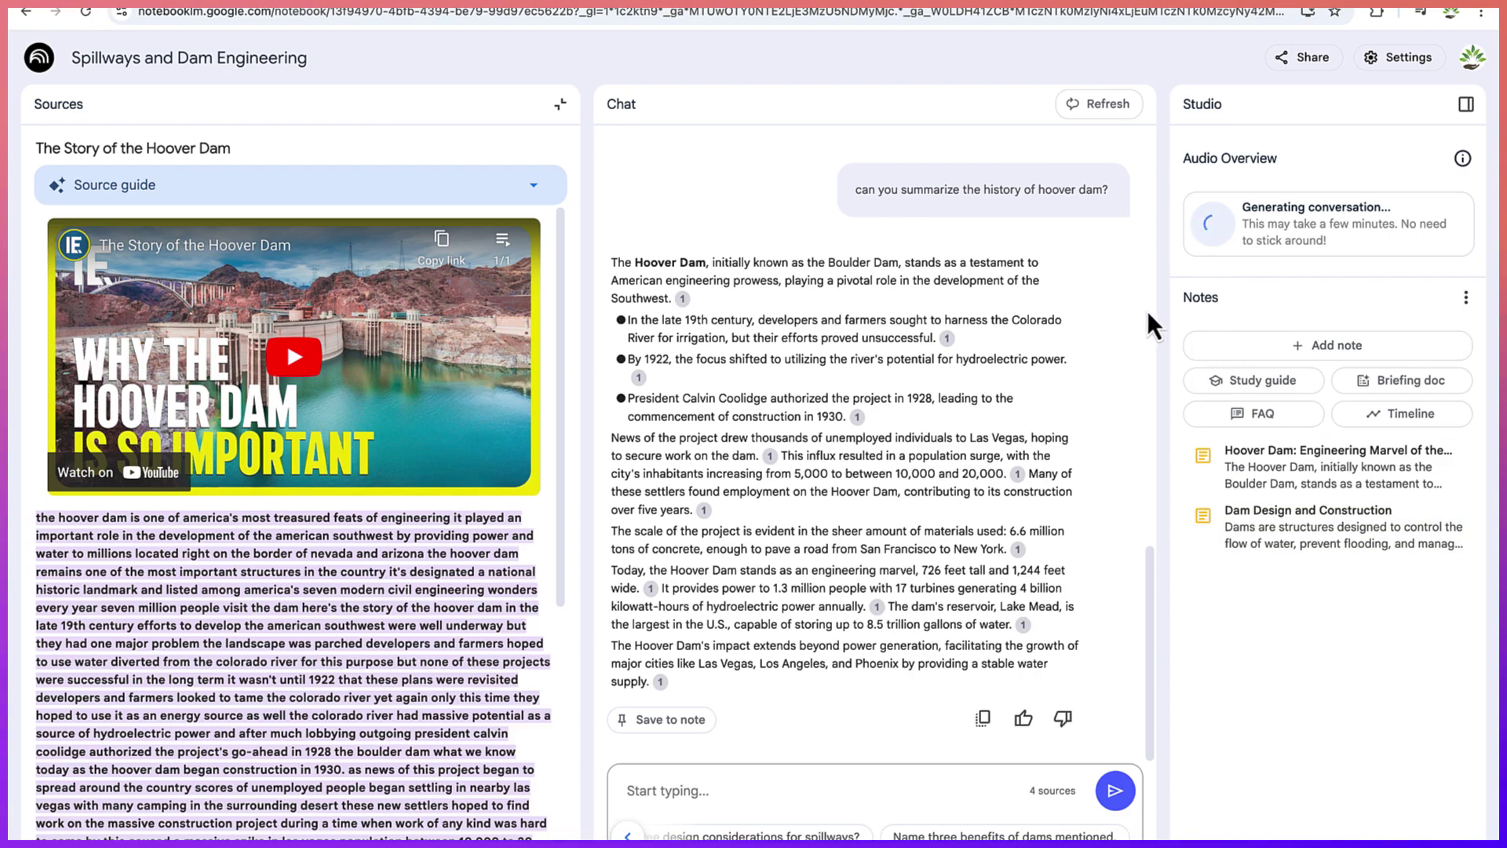
- Collapse and re-expand the Studio panel, then put the notebook title into edit mode
{"action": "left_click", "coordinate": [1466, 103]}
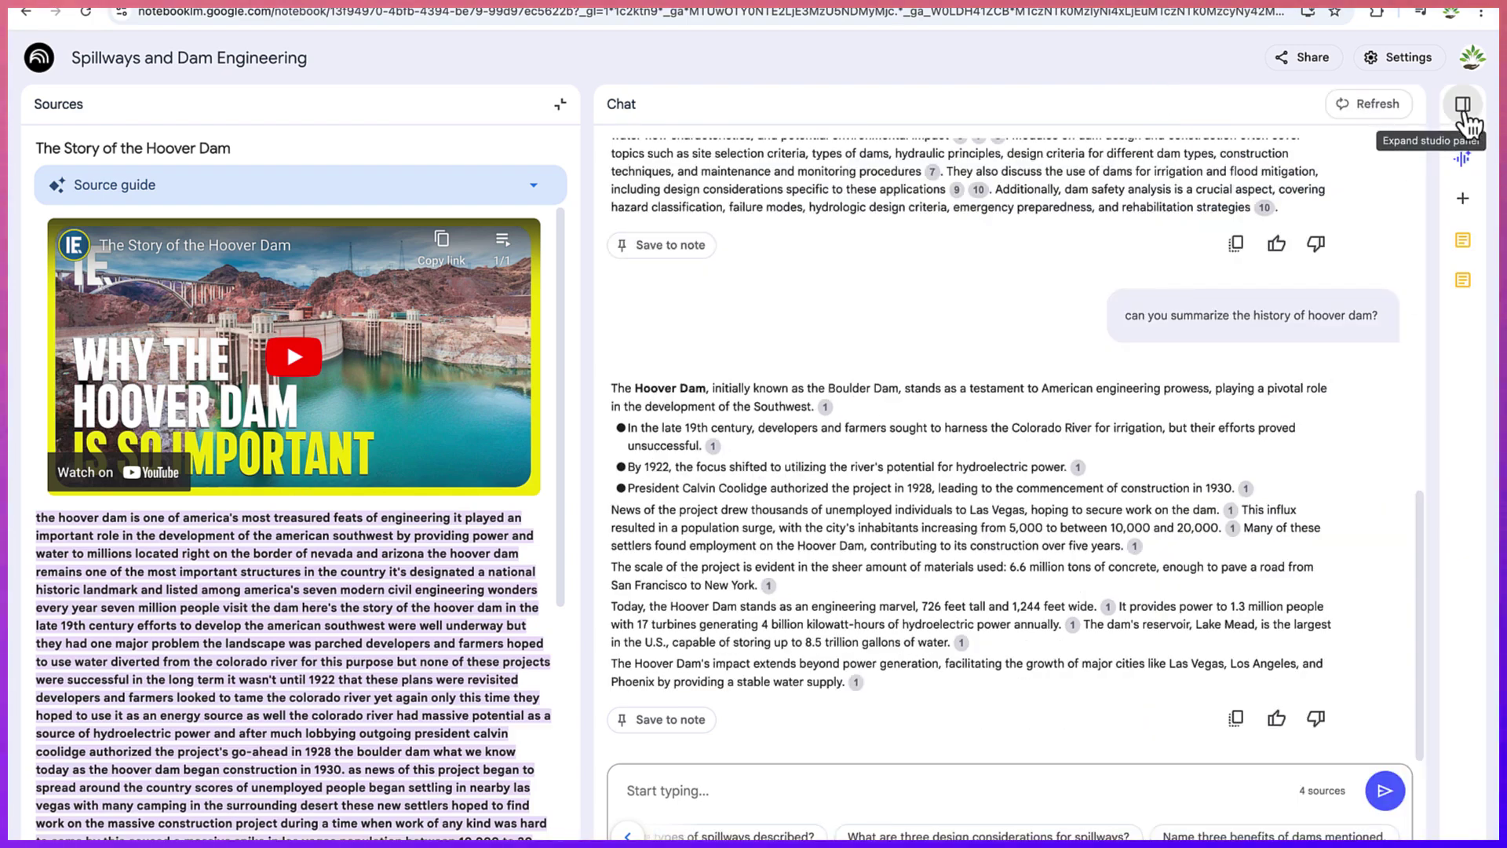
{"action": "left_click", "coordinate": [1464, 104]}
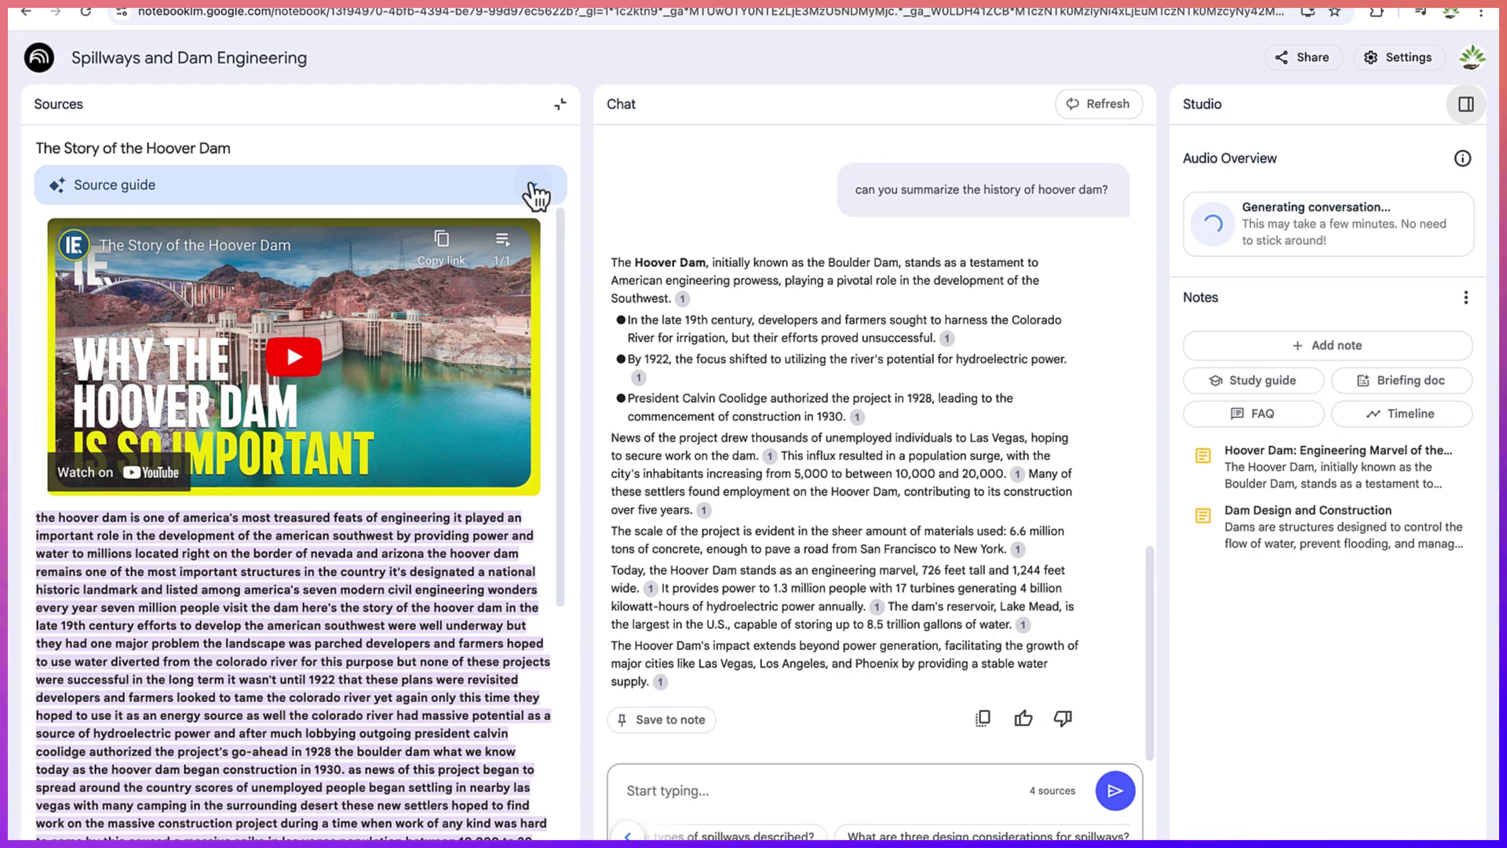
{"action": "left_click", "coordinate": [269, 56]}
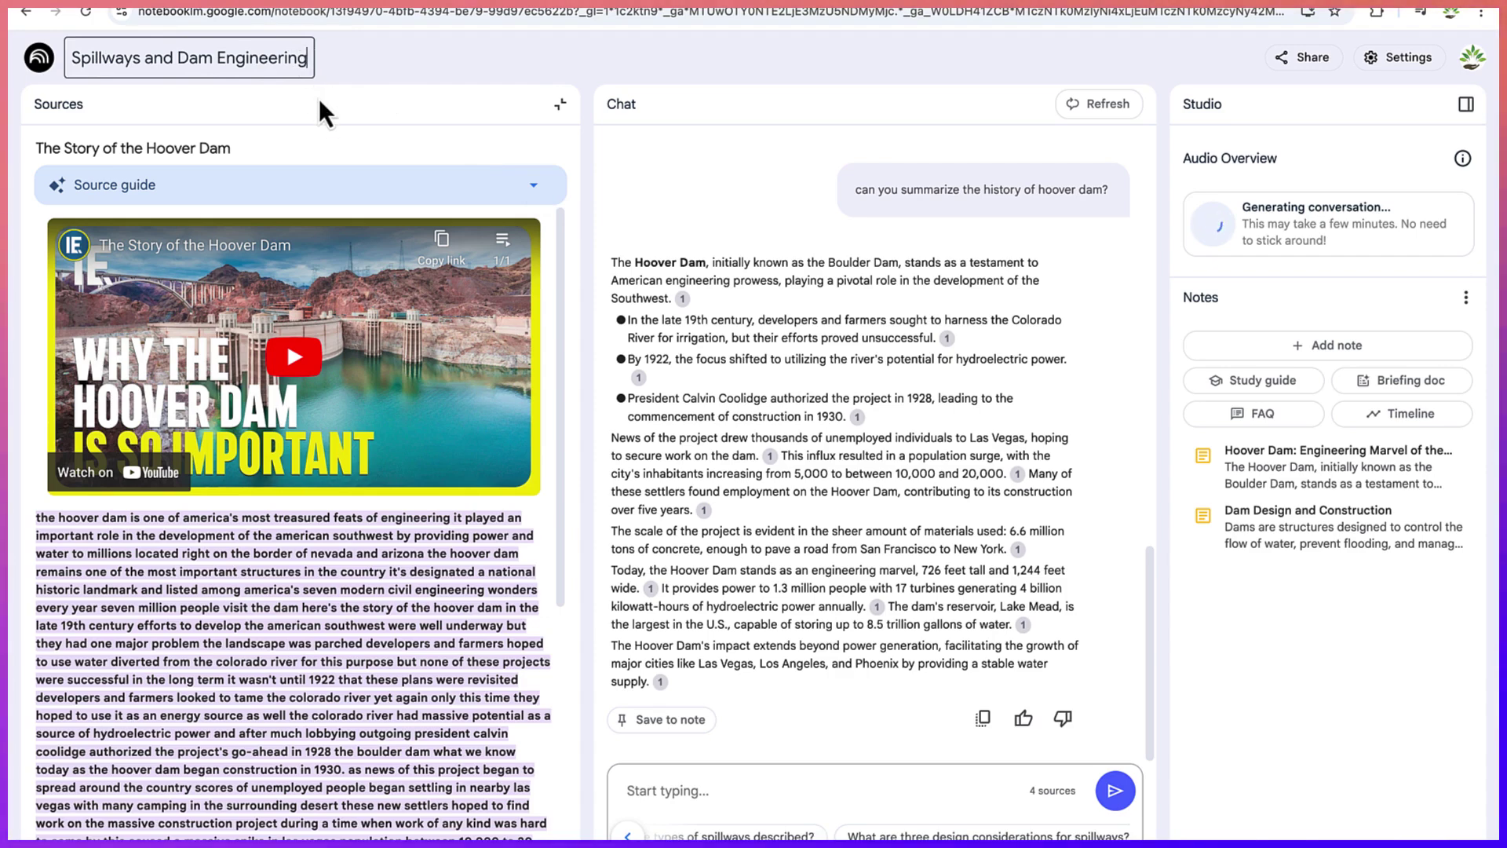
- Change the notebook title's last word to 'Principles', making it 'Spillways and Dam Principles'
{"action": "type", "text": "Prin"}
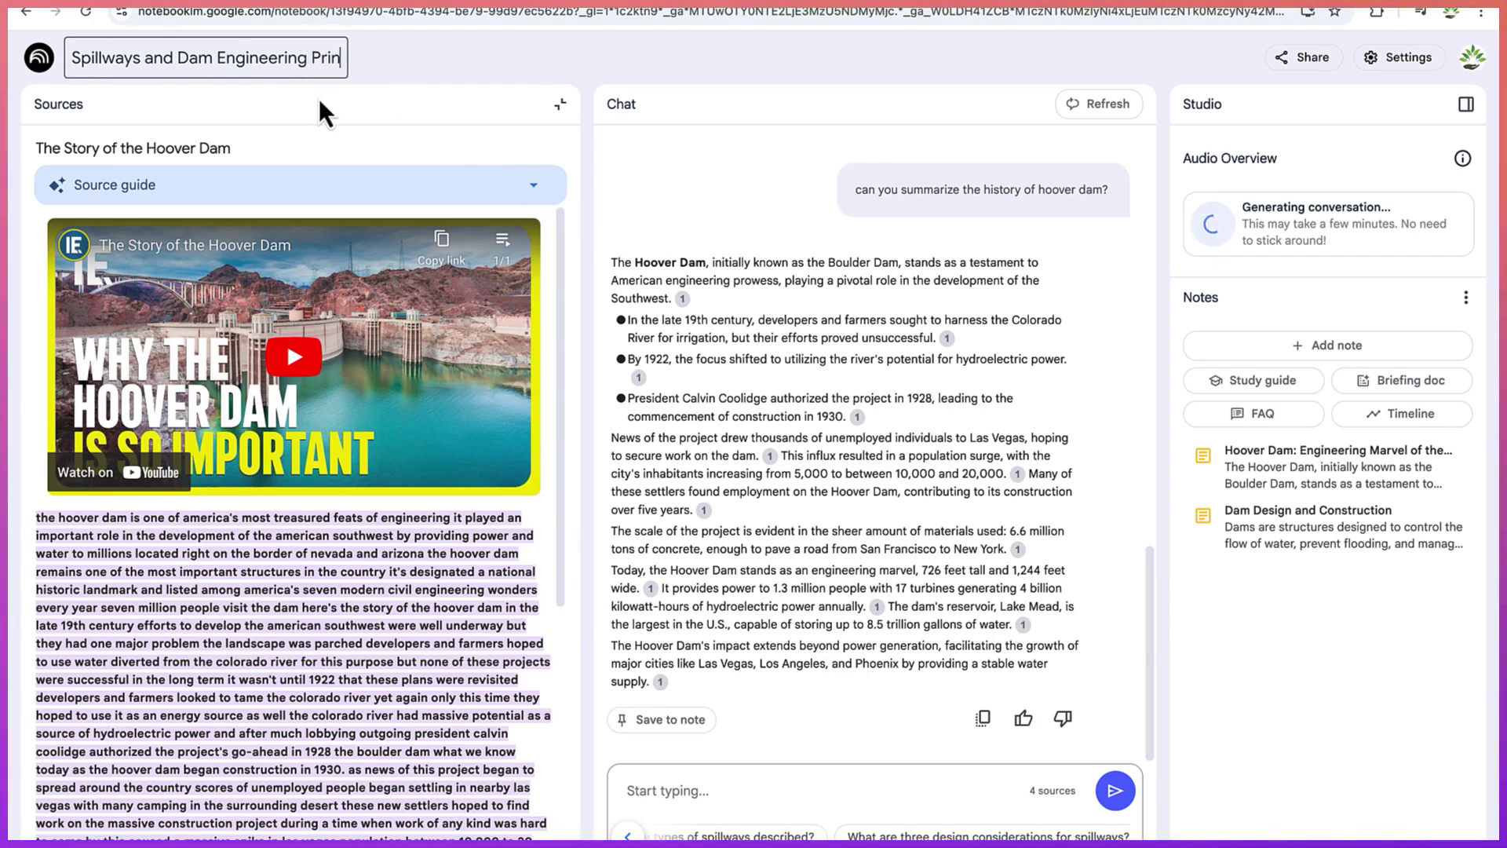
{"action": "key", "text": "BackSpace"}
{"action": "key", "text": "BackSpace"}
{"action": "key", "text": "BackSpace"}
{"action": "key", "text": "BackSpace"}
{"action": "key", "text": "BackSpace"}
{"action": "key", "text": "BackSpace"}
{"action": "key", "text": "BackSpace"}
{"action": "key", "text": "BackSpace"}
{"action": "key", "text": "BackSpace"}
{"action": "key", "text": "BackSpace"}
{"action": "key", "text": "BackSpace"}
{"action": "key", "text": "BackSpace"}
{"action": "key", "text": "BackSpace"}
{"action": "key", "text": "BackSpace"}
{"action": "key", "text": "BackSpace"}
{"action": "key", "text": "BackSpace"}
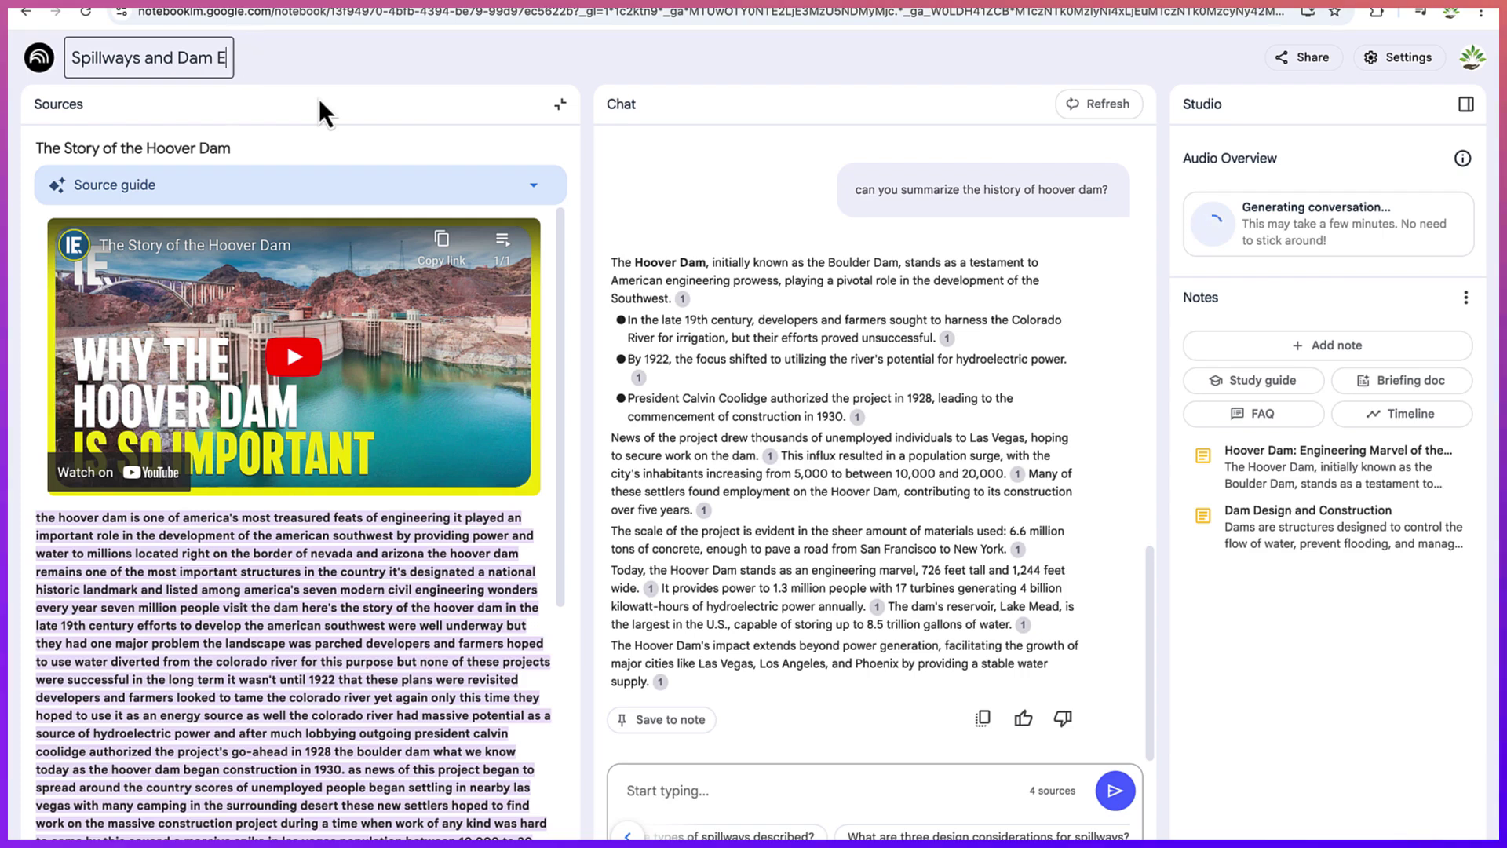
{"action": "type", "text": "Principl"}
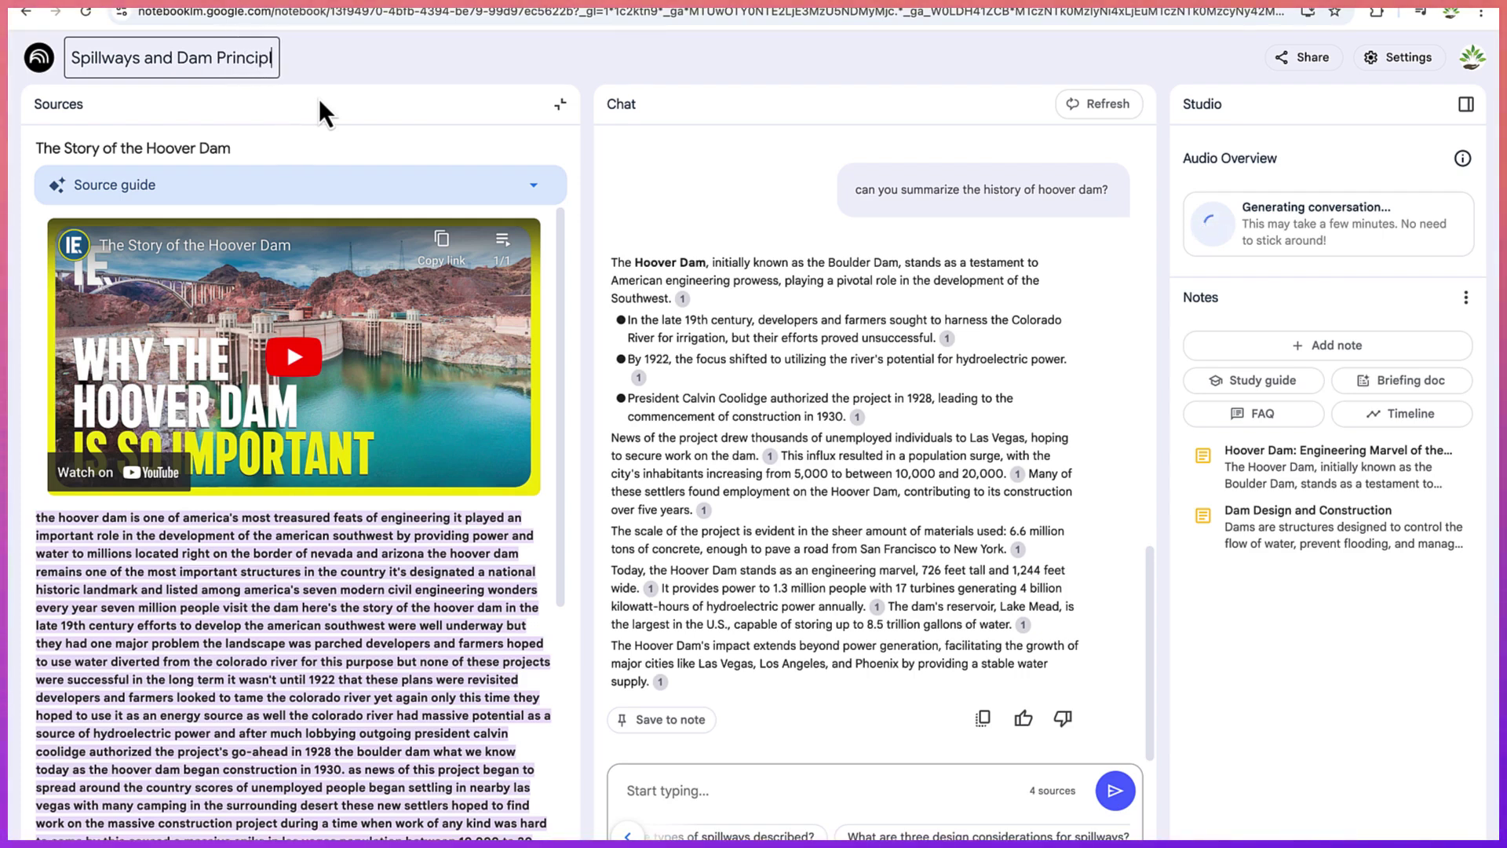
{"action": "type", "text": "es"}
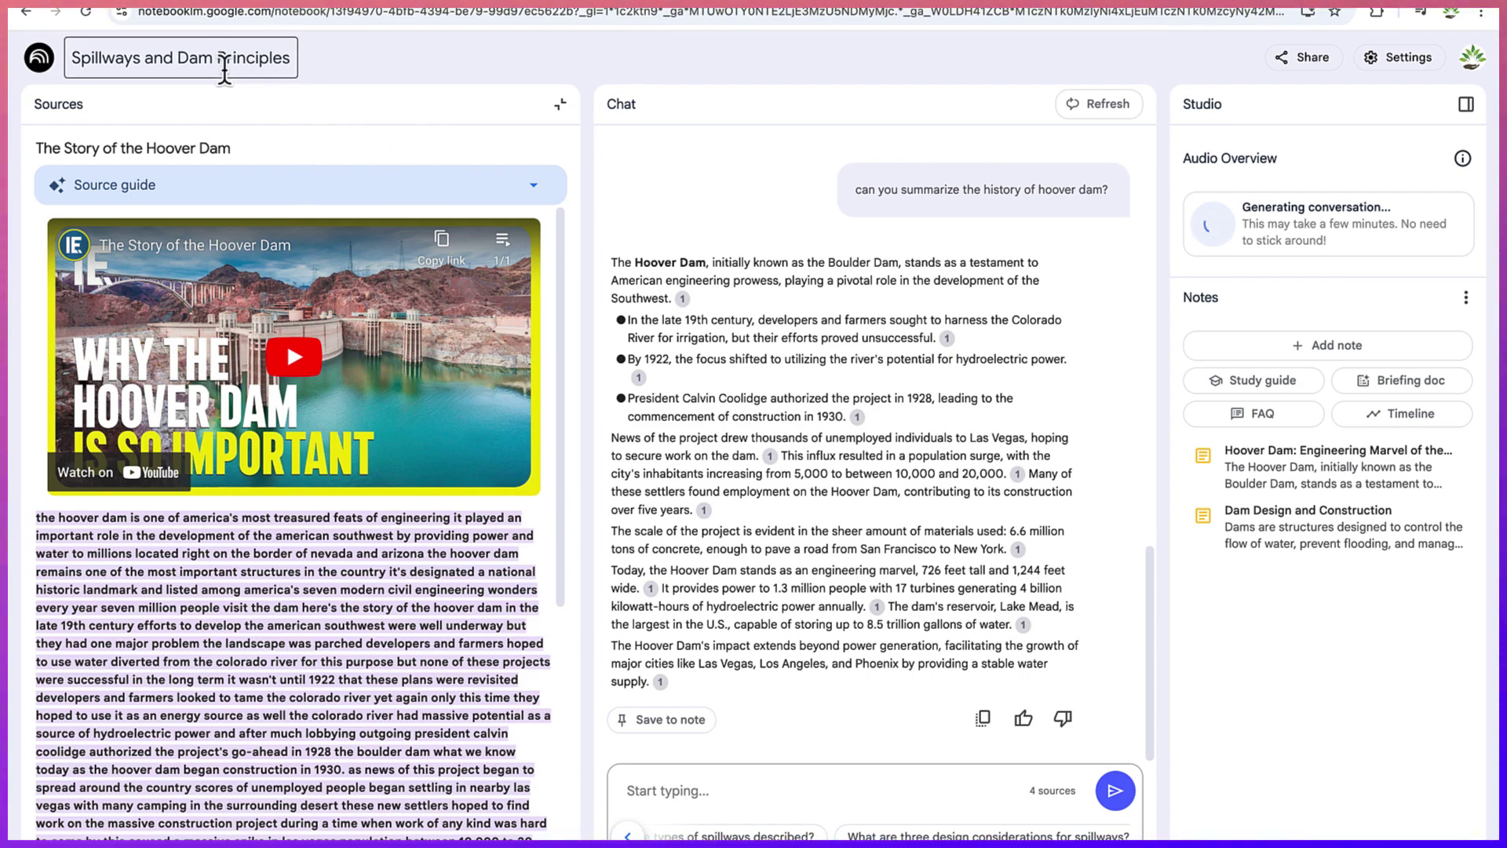
{"action": "left_click", "coordinate": [559, 104]}
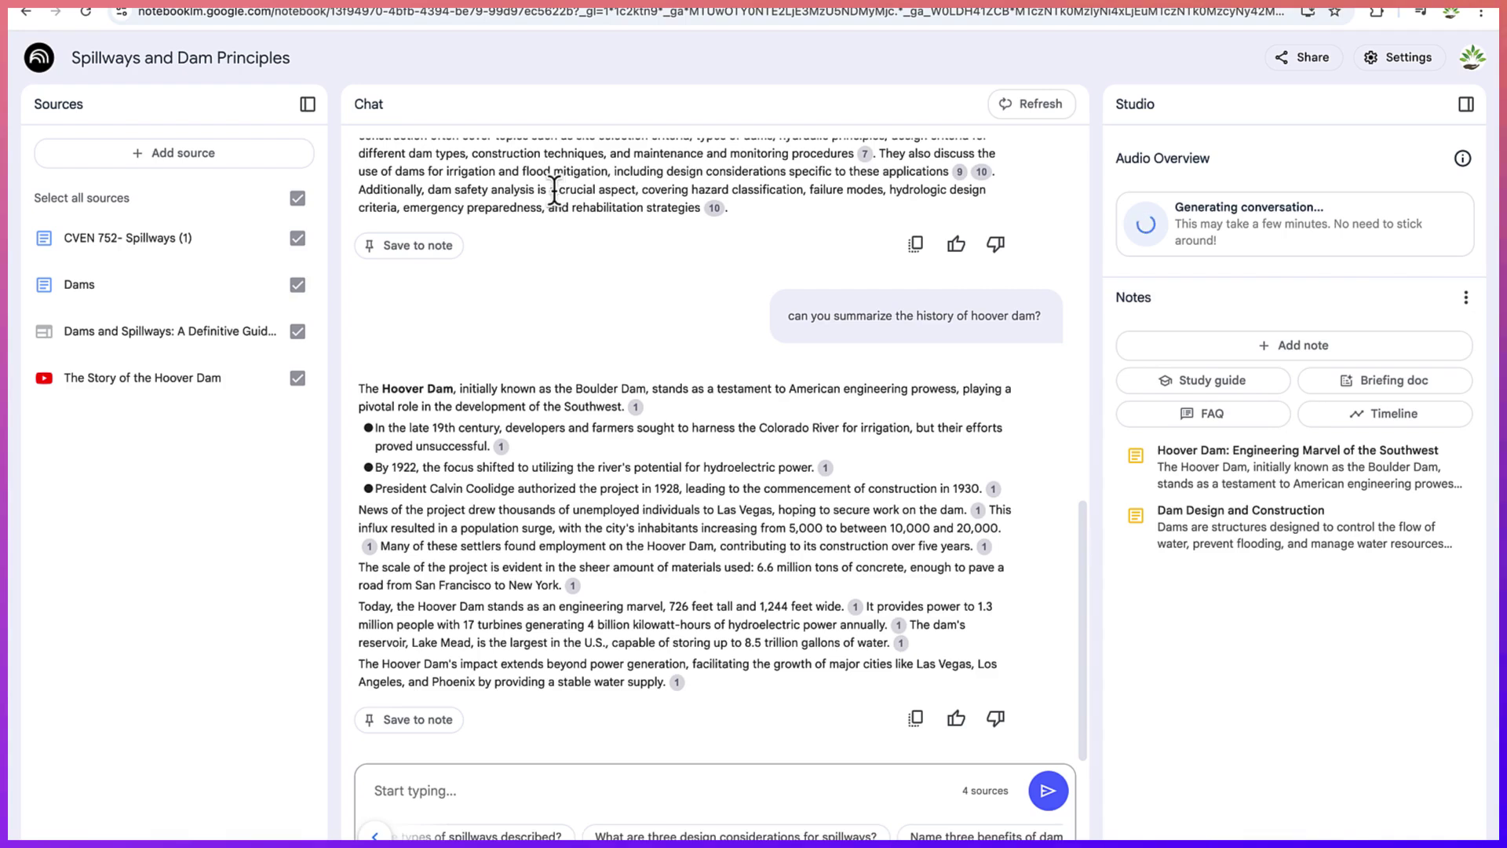
{"action": "left_click", "coordinate": [37, 67]}
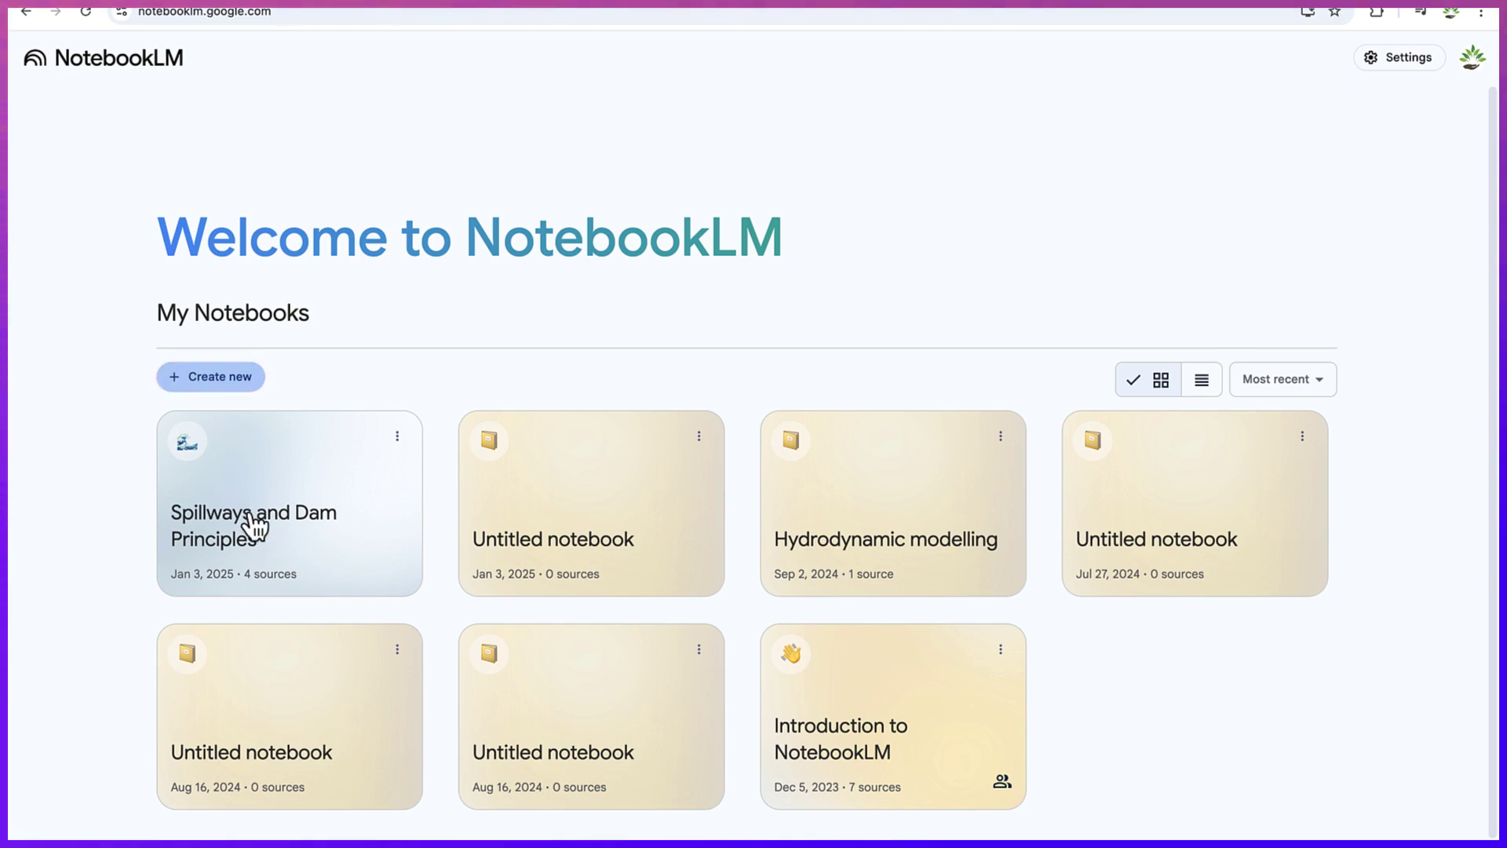
{"action": "left_click", "coordinate": [398, 438]}
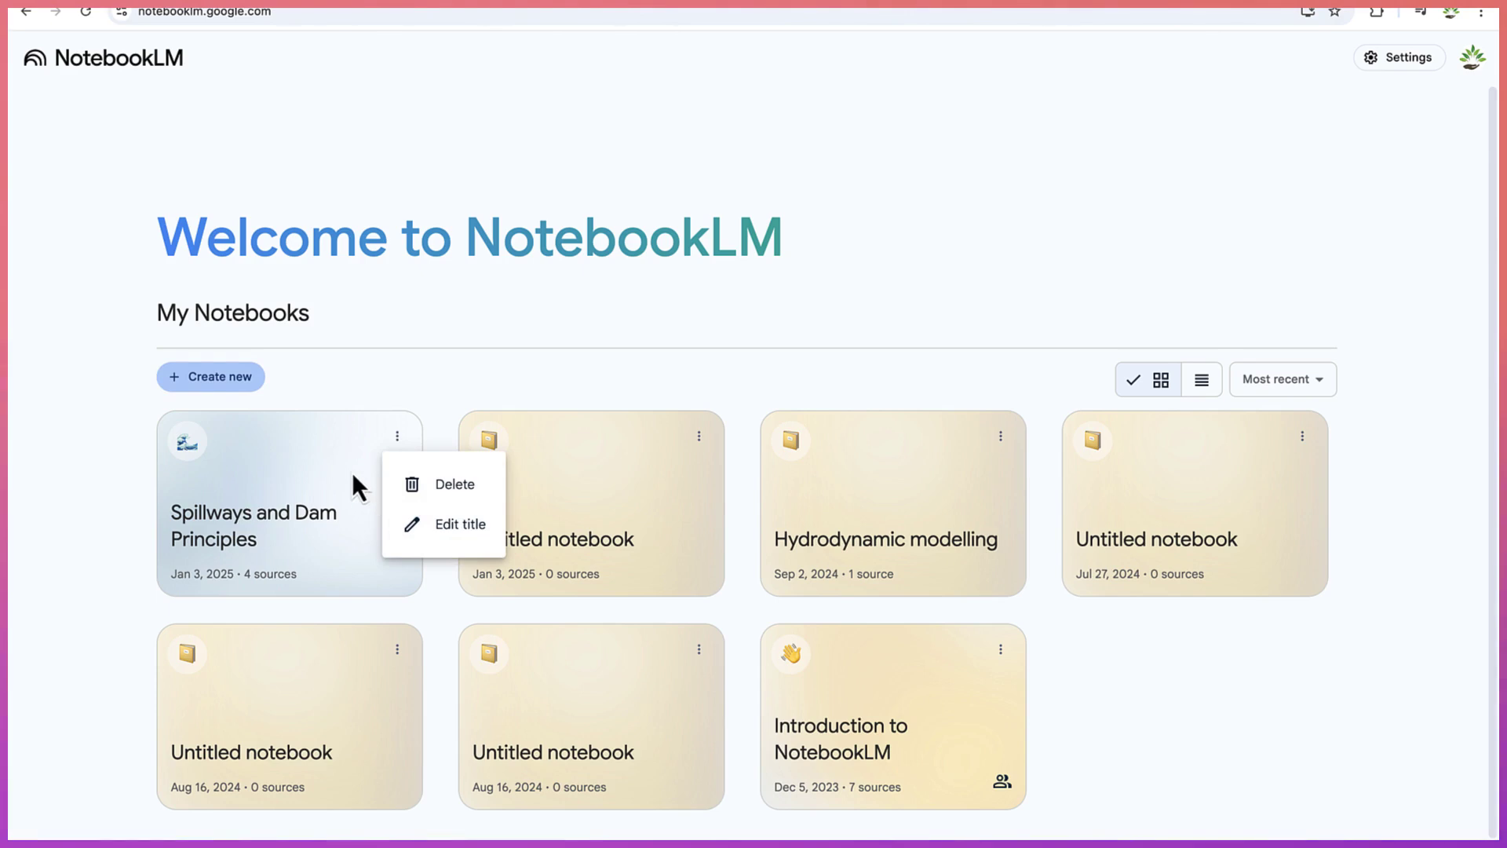
{"action": "left_click", "coordinate": [271, 501]}
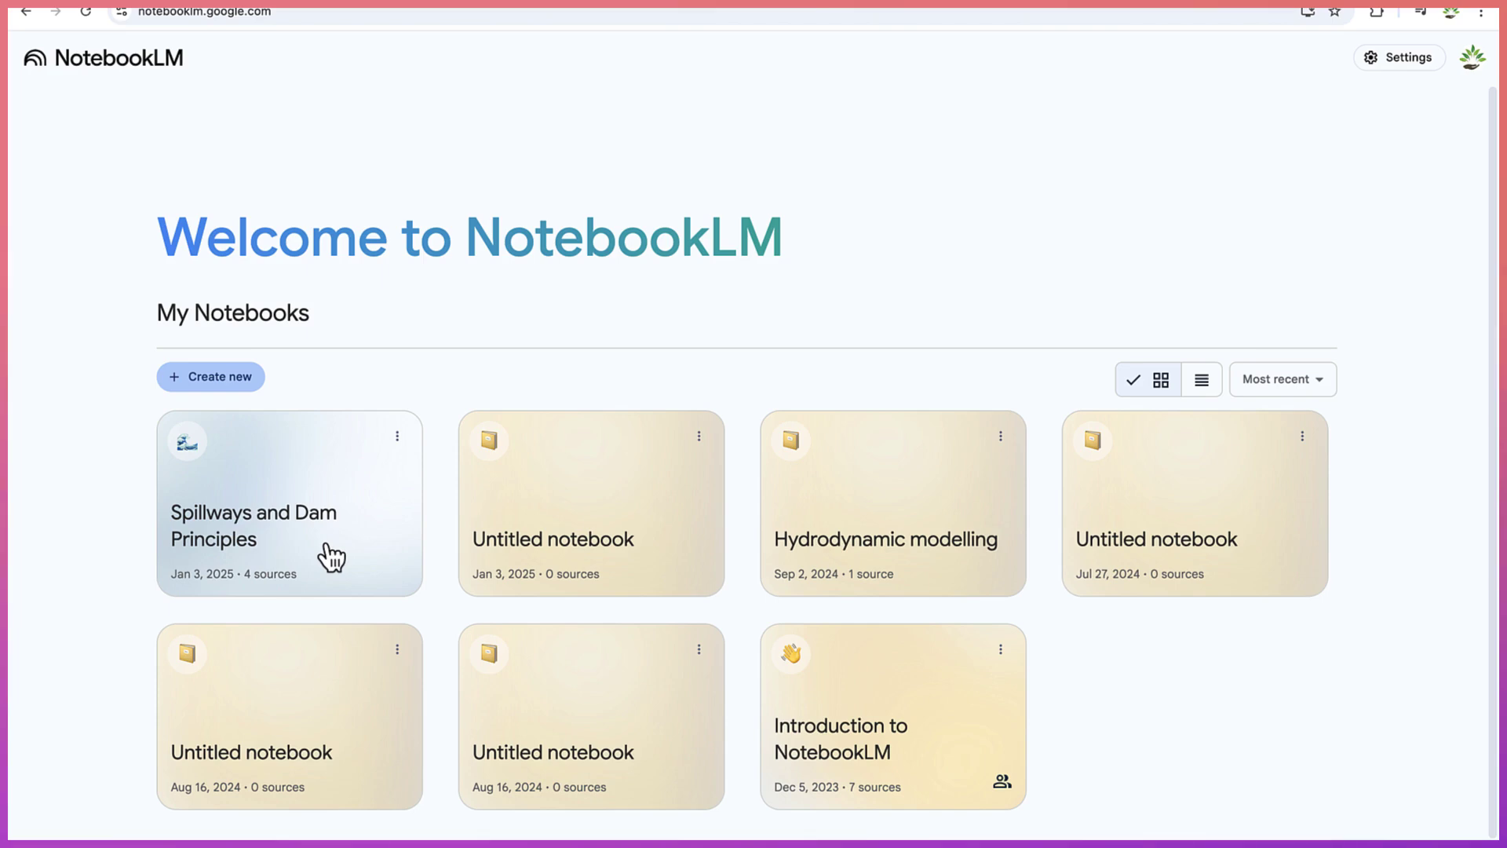
{"action": "left_click", "coordinate": [339, 497]}
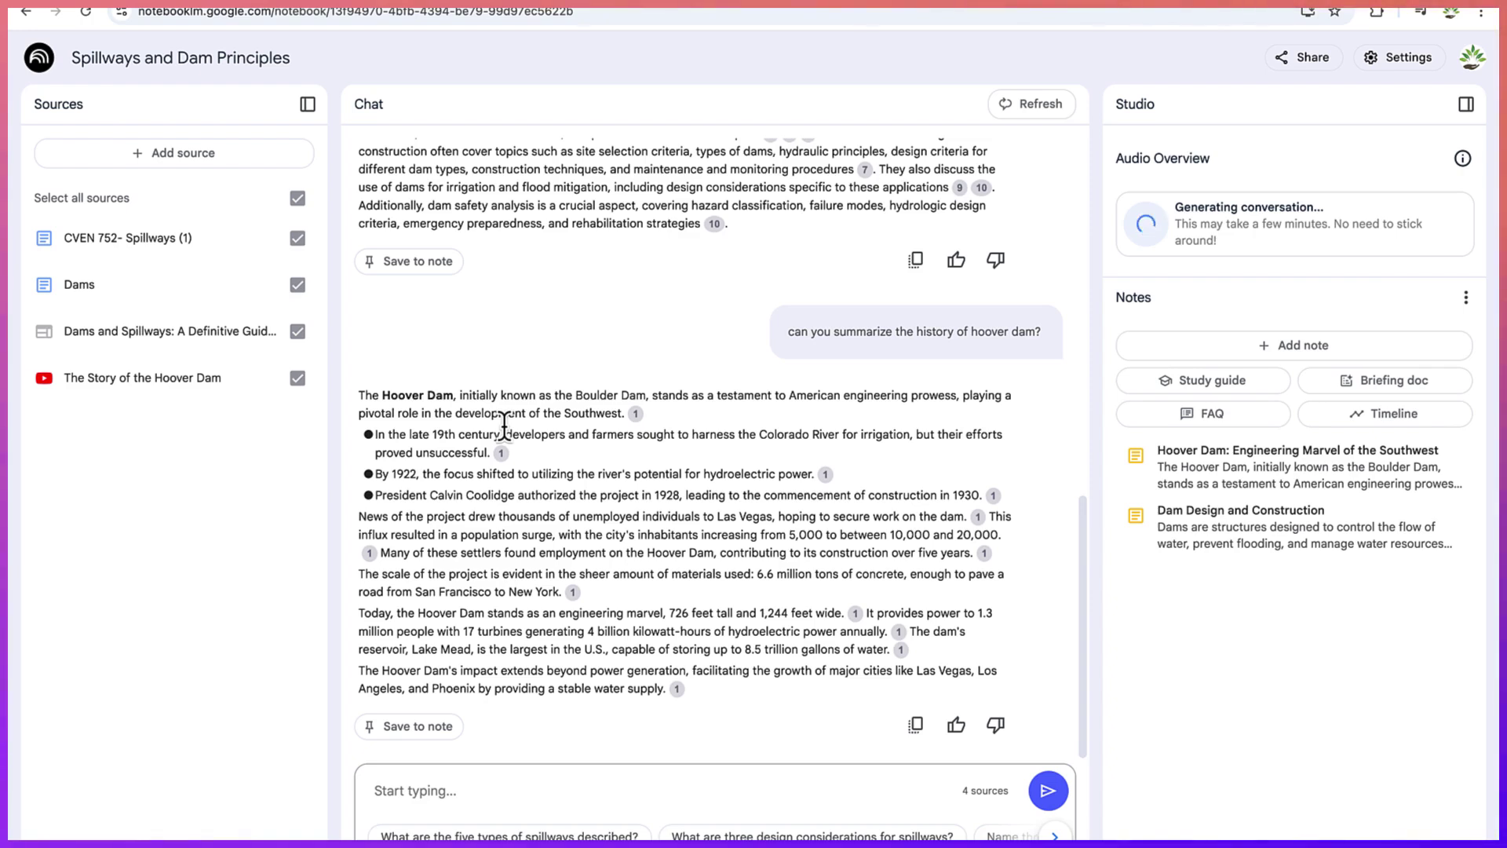
- Deselect The Story of the Hoover Dam and the dams and spillways guide sources
{"action": "left_click", "coordinate": [503, 806]}
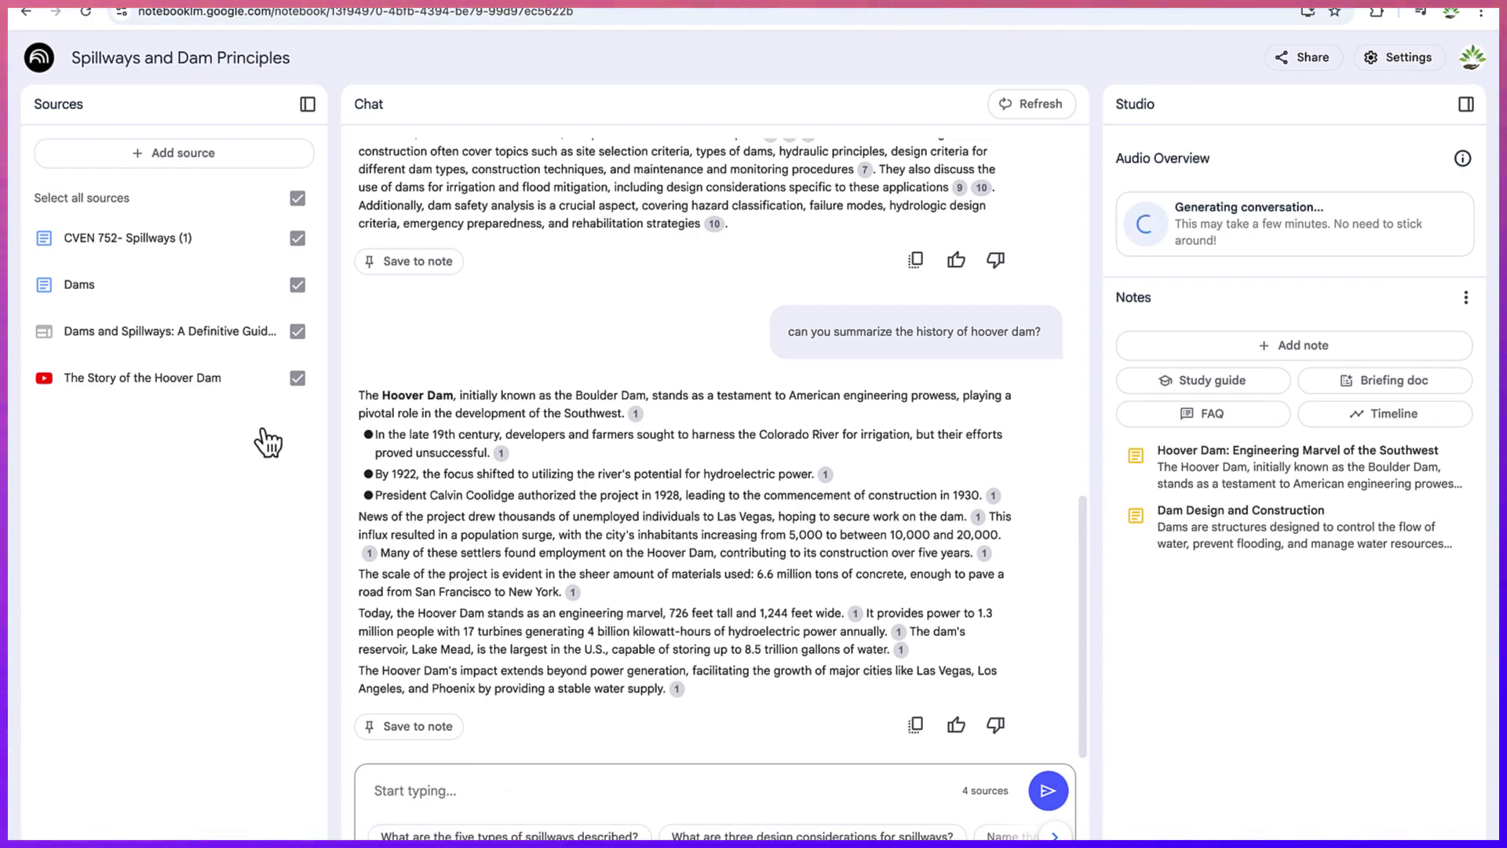
{"action": "left_click", "coordinate": [297, 379]}
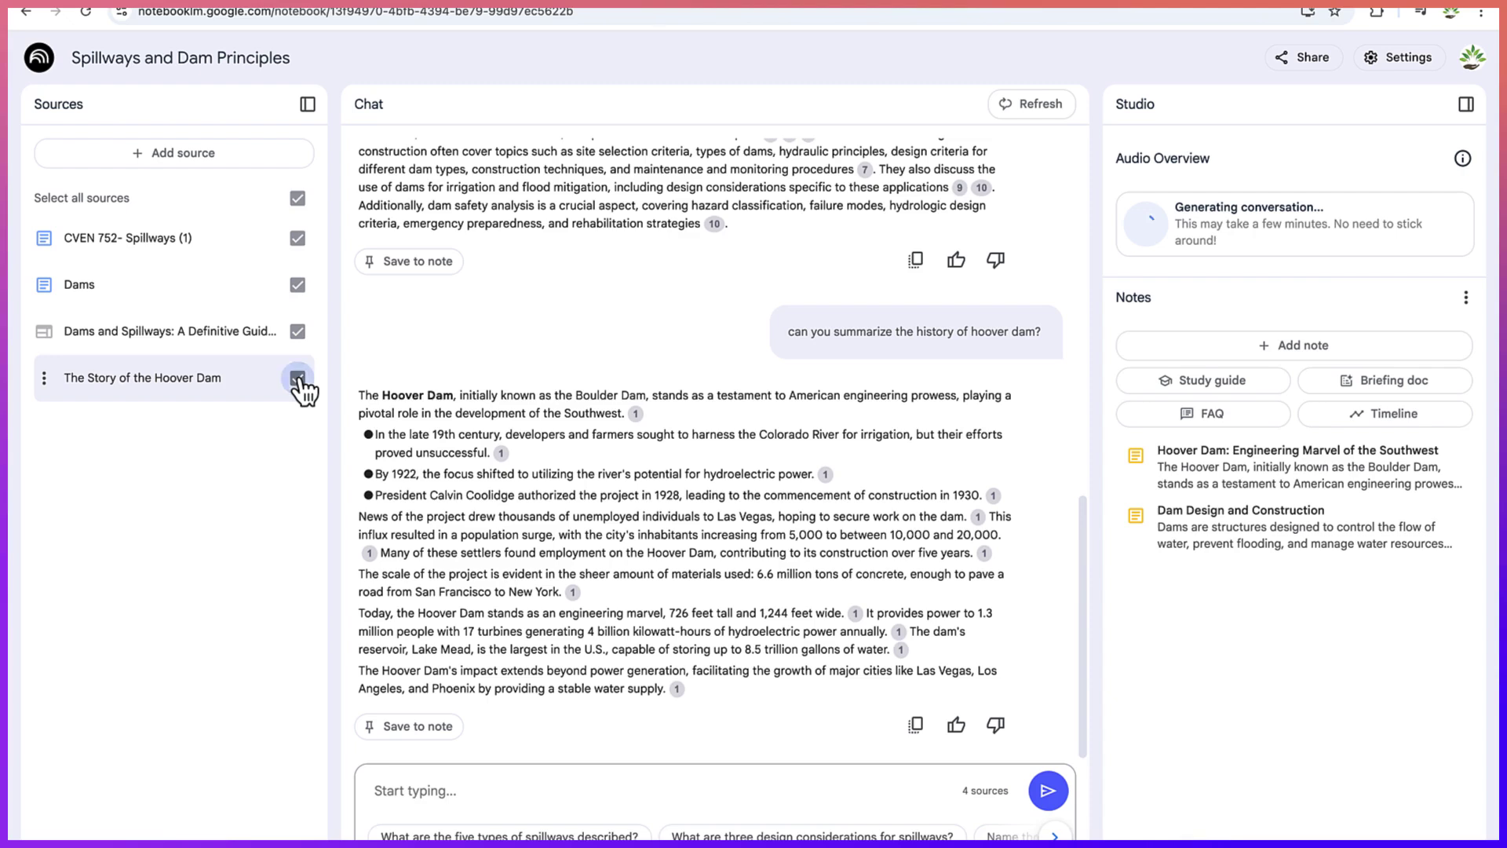
{"action": "left_click", "coordinate": [298, 333]}
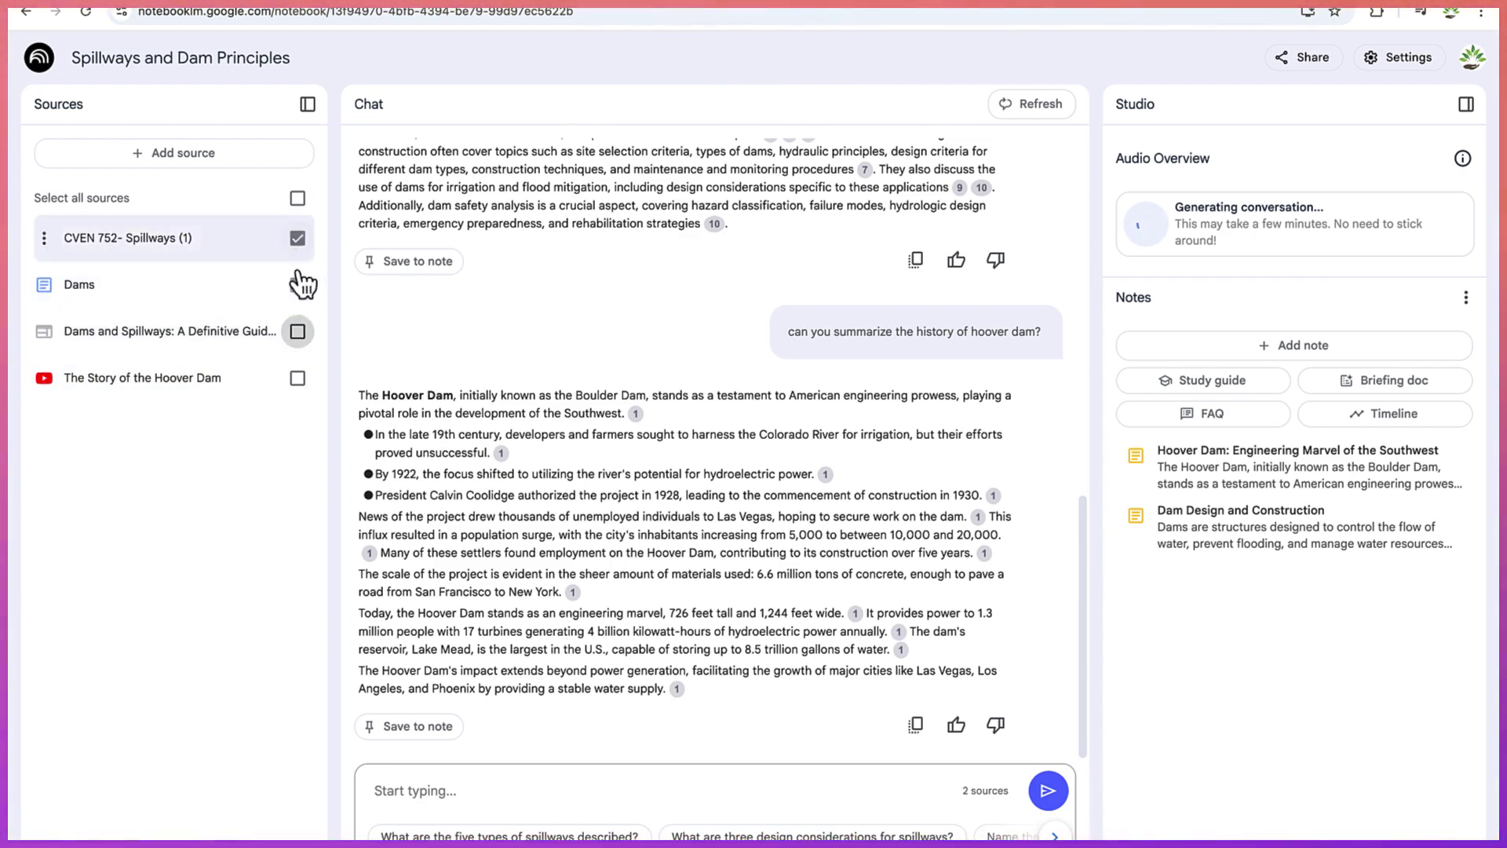
- Ask the chat 'What is the disadvantage of concrete dam?'
{"action": "left_click", "coordinate": [547, 778]}
{"action": "type", "text": "What is the"}
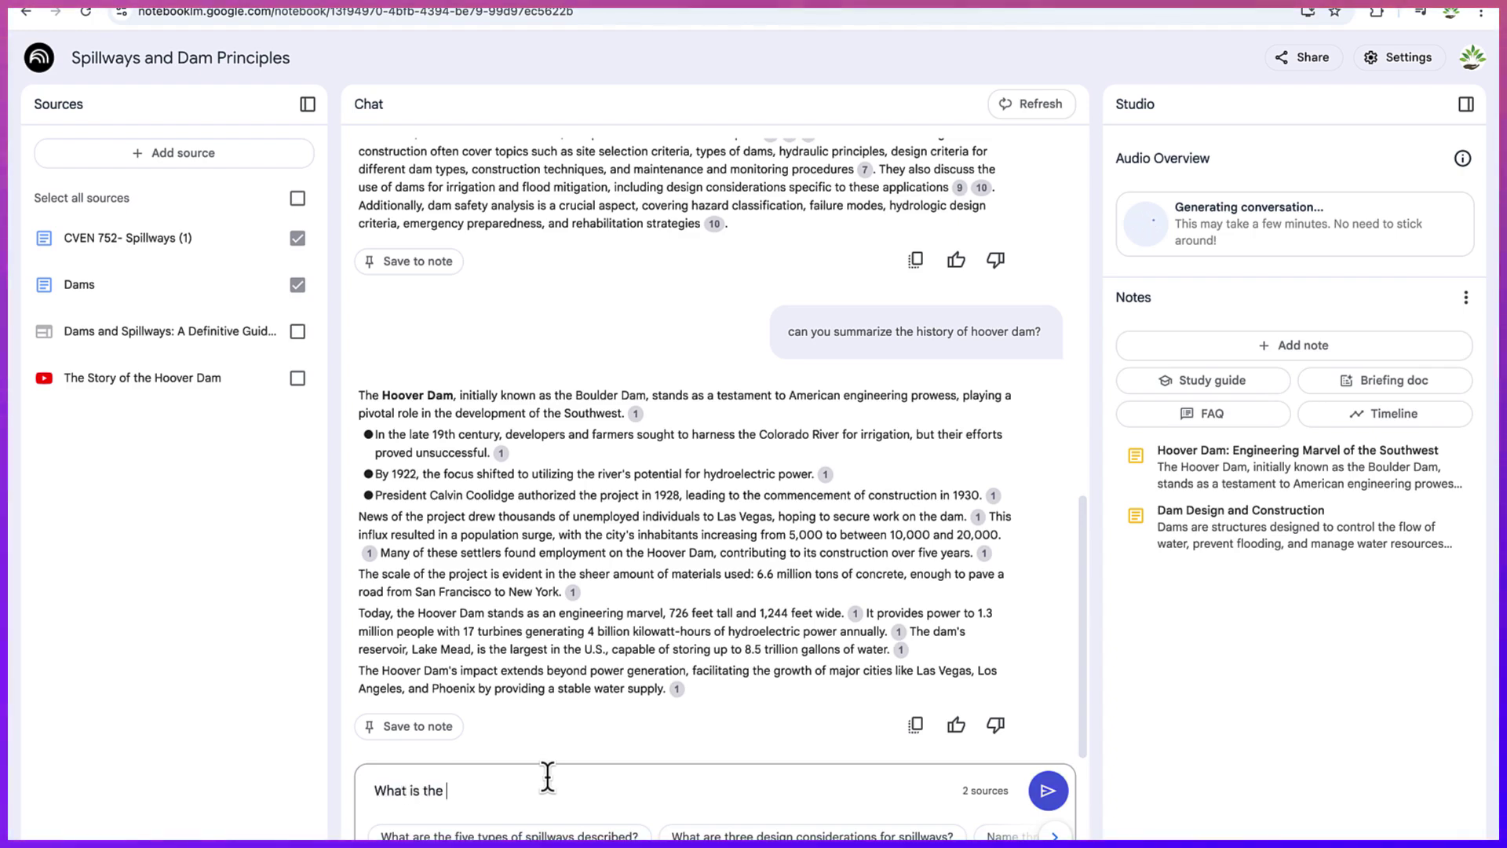
{"action": "type", "text": " disa"}
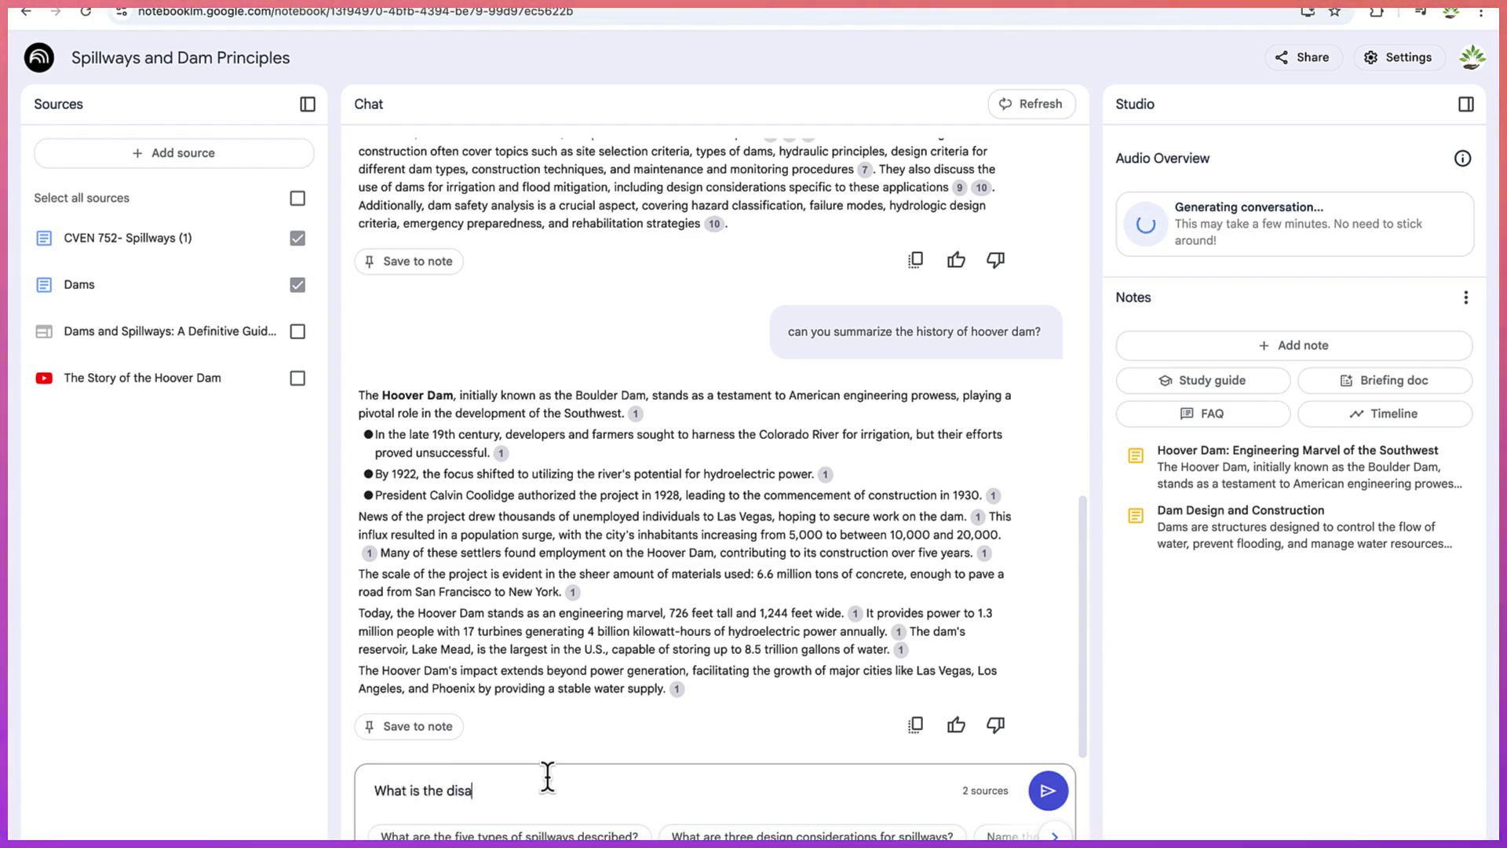
{"action": "type", "text": "dang"}
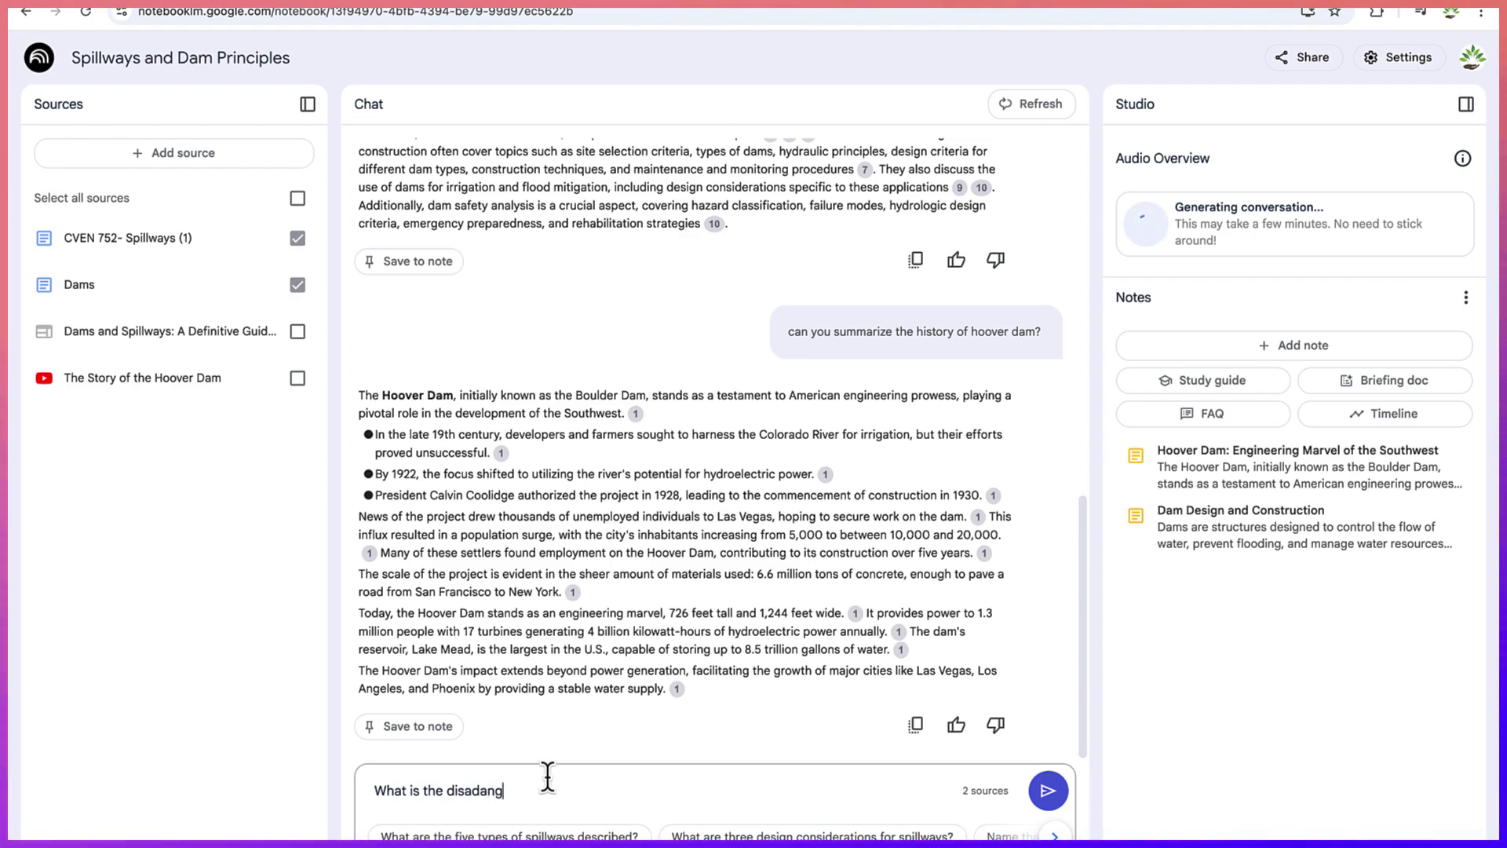
{"action": "key", "text": "BackSpace"}
{"action": "type", "text": "tage of"}
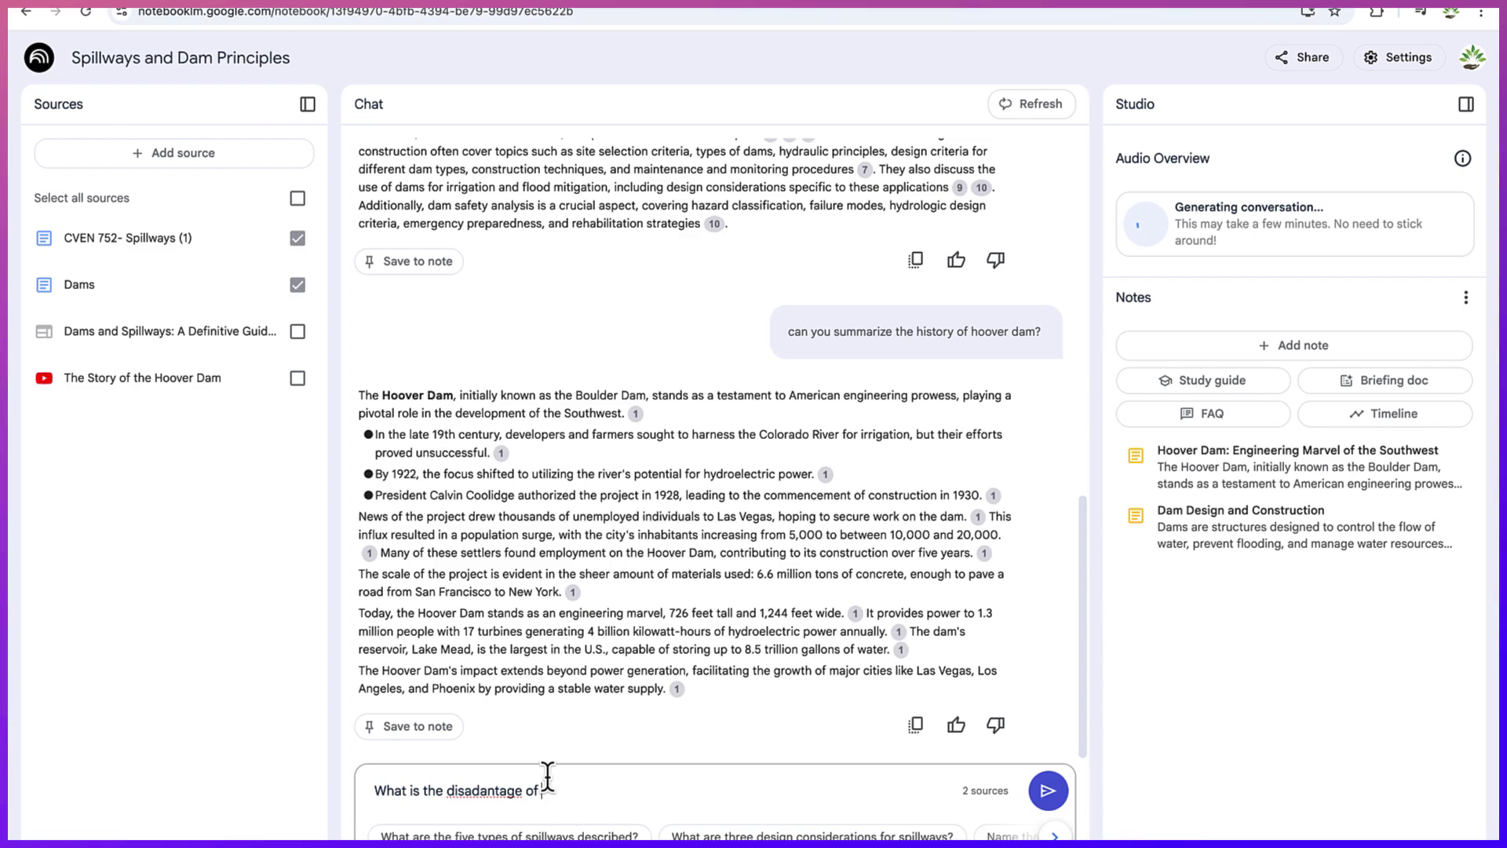
{"action": "key", "text": "BackSpace"}
{"action": "key", "text": "BackSpace"}
{"action": "key", "text": "BackSpace"}
{"action": "key", "text": "BackSpace"}
{"action": "key", "text": "BackSpace"}
{"action": "key", "text": "BackSpace"}
{"action": "key", "text": "BackSpace"}
{"action": "key", "text": "BackSpace"}
{"action": "type", "text": "van"}
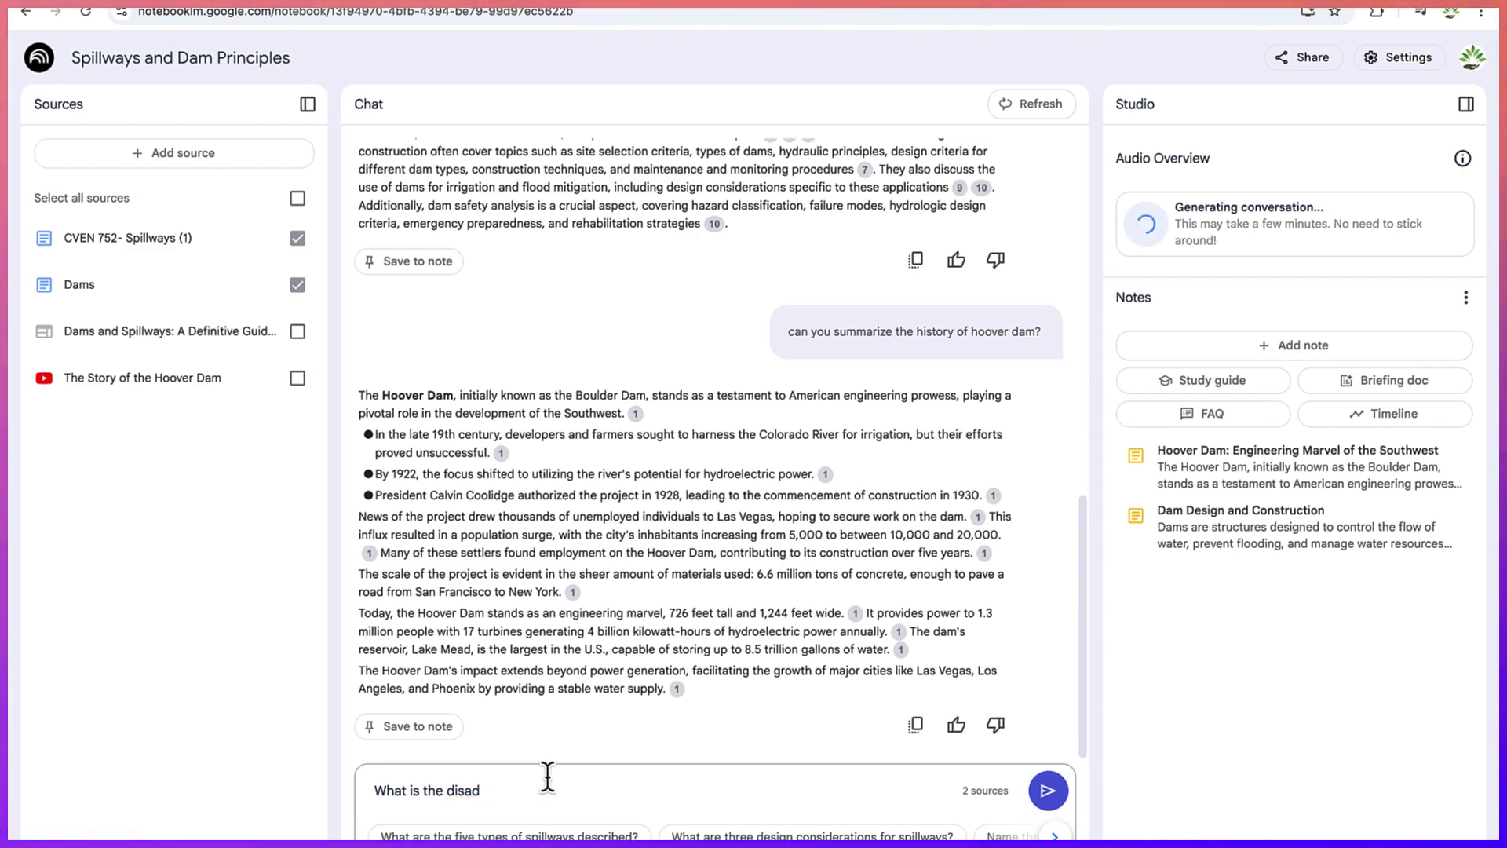
{"action": "type", "text": "tage of a conrete dam"}
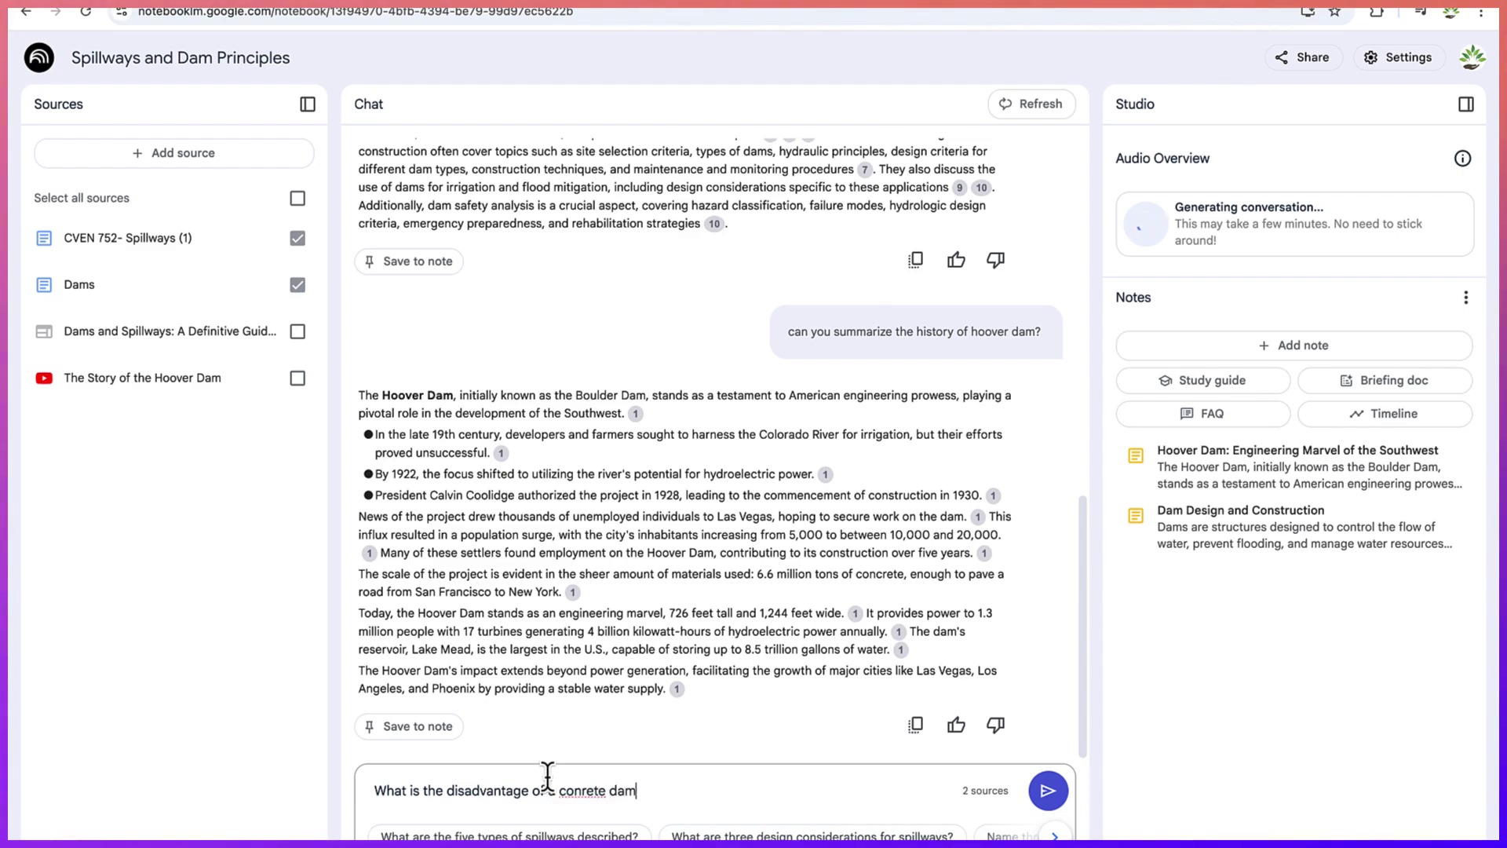
{"action": "left_click", "coordinate": [575, 791]}
{"action": "type", "text": "c"}
{"action": "key", "text": "End"}
{"action": "type", "text": "?"}
{"action": "key", "text": "Return"}
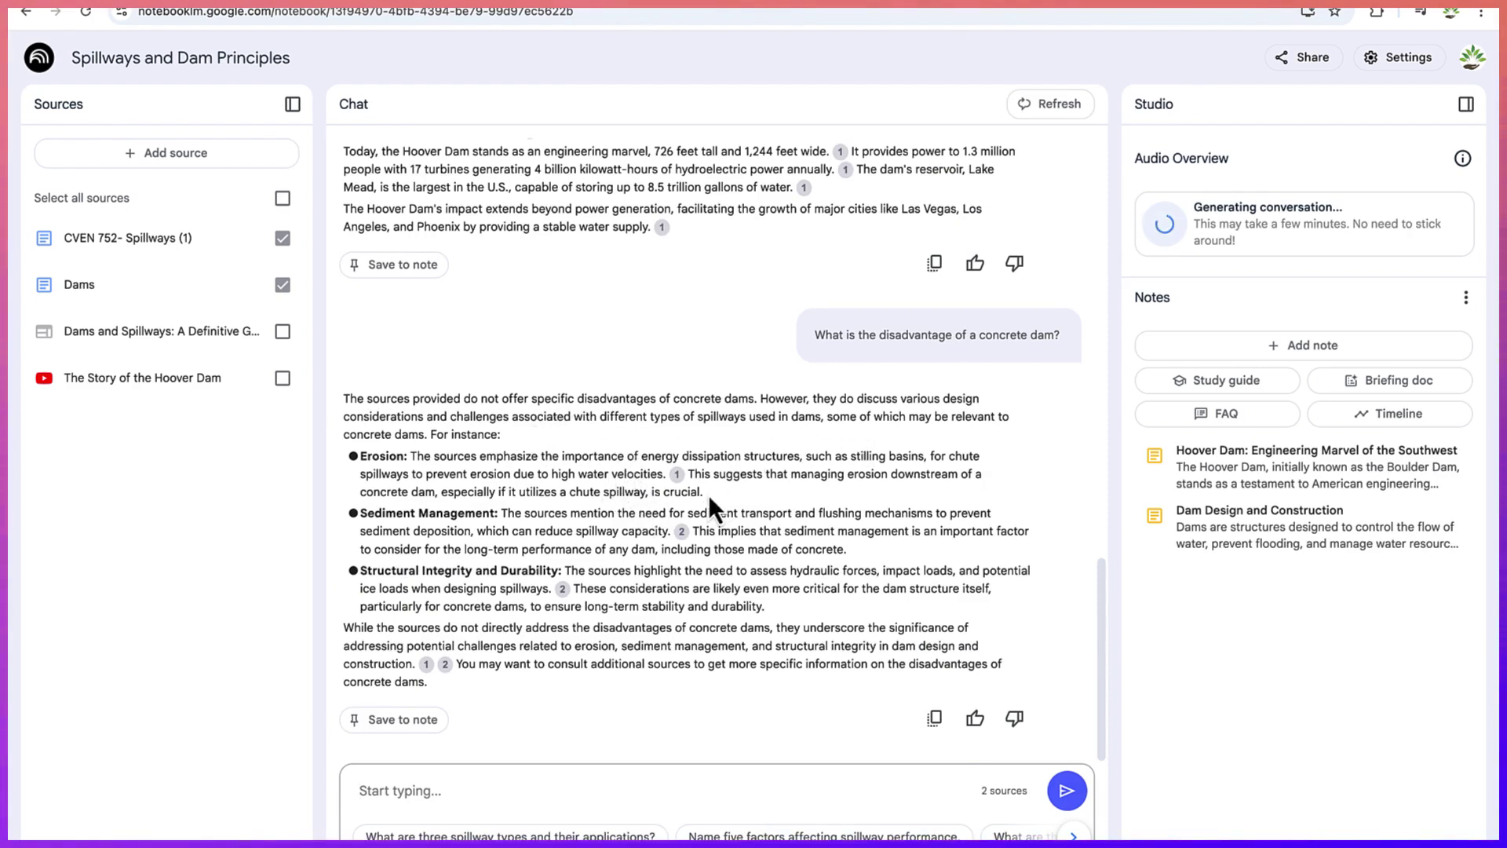
- Show the CVEN 752- Spillways (1) passages behind citations 1 and 2
{"action": "left_click", "coordinate": [676, 474]}
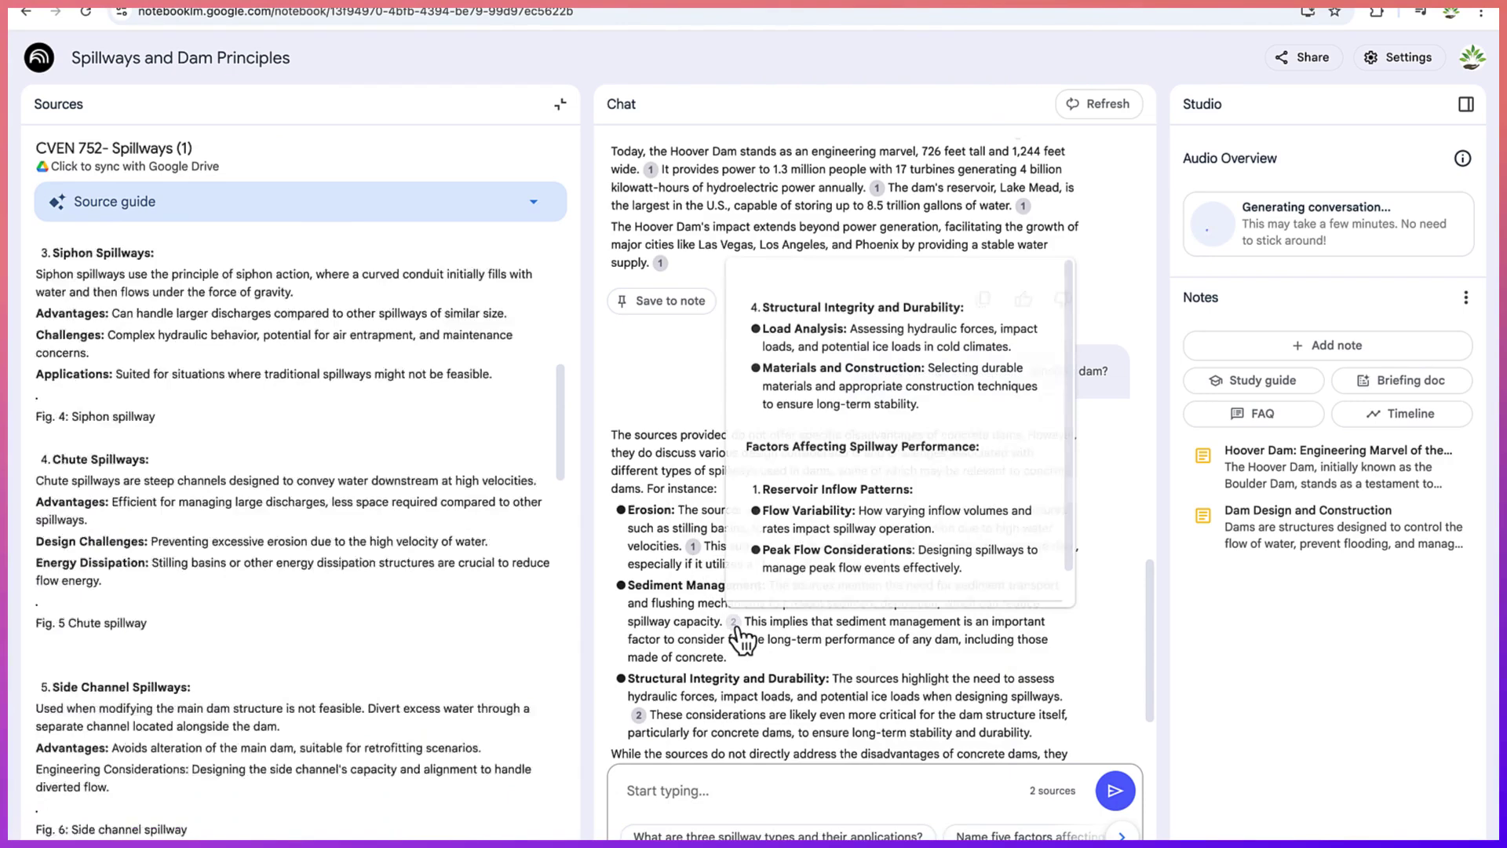
{"action": "left_click", "coordinate": [735, 626]}
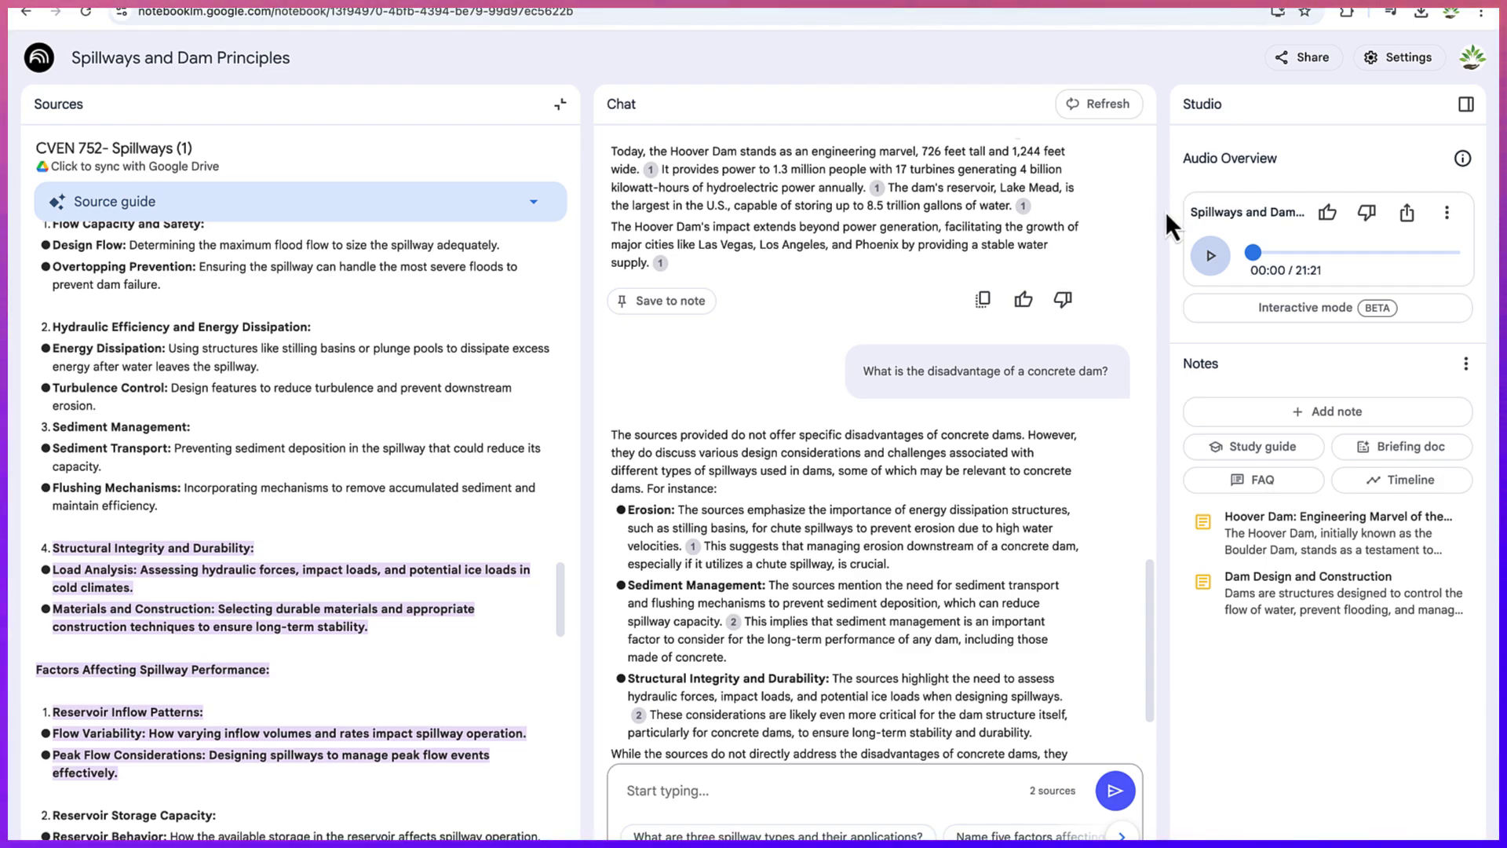
- Play the 21:21 audio overview with the volume raised, pausing at 01:22
{"action": "left_click", "coordinate": [1211, 257]}
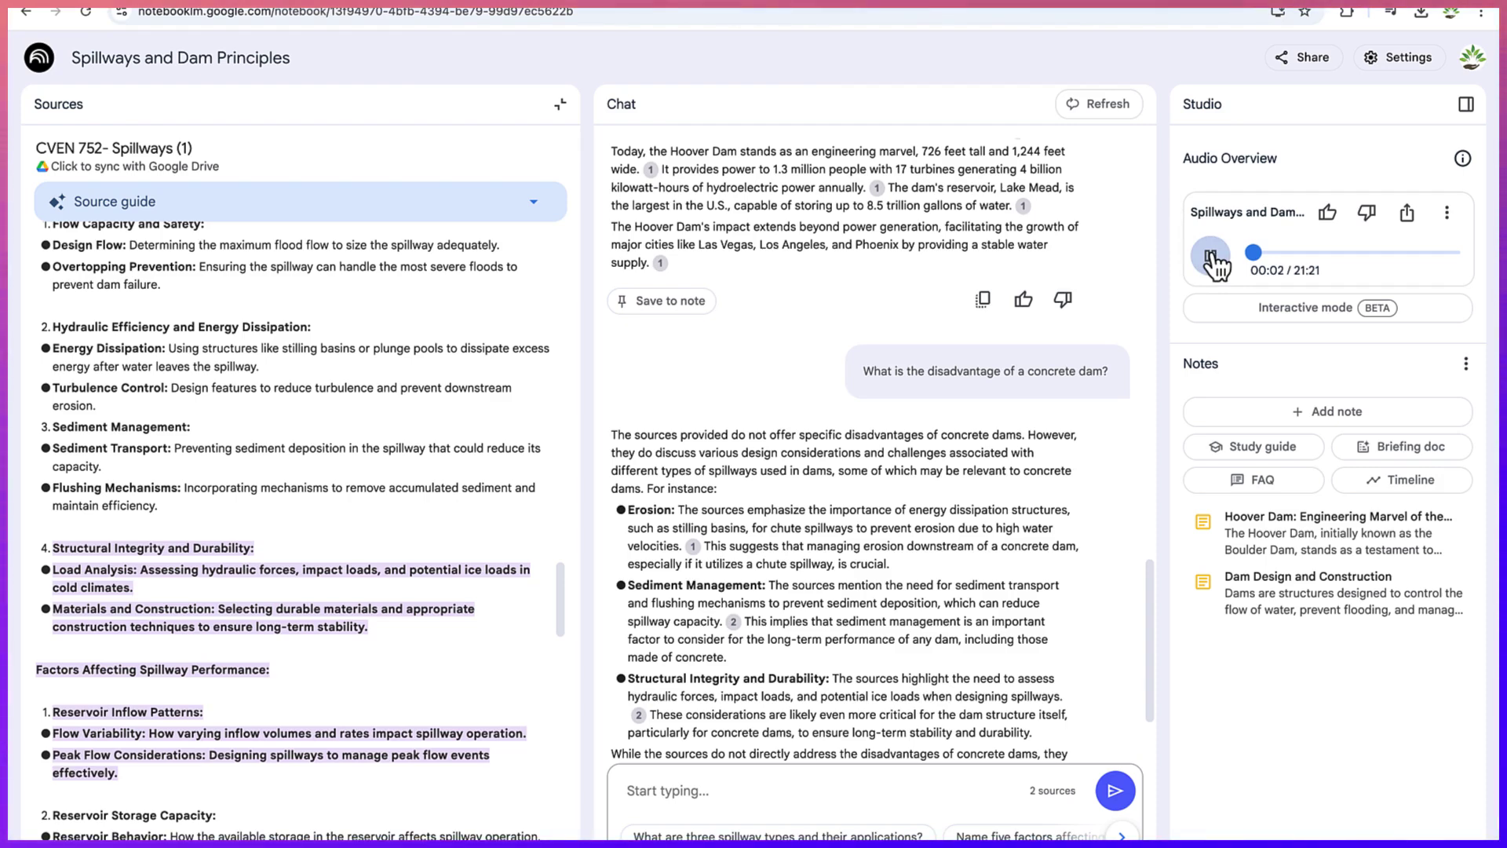
{"action": "key", "text": "XF86AudioRaiseVolume"}
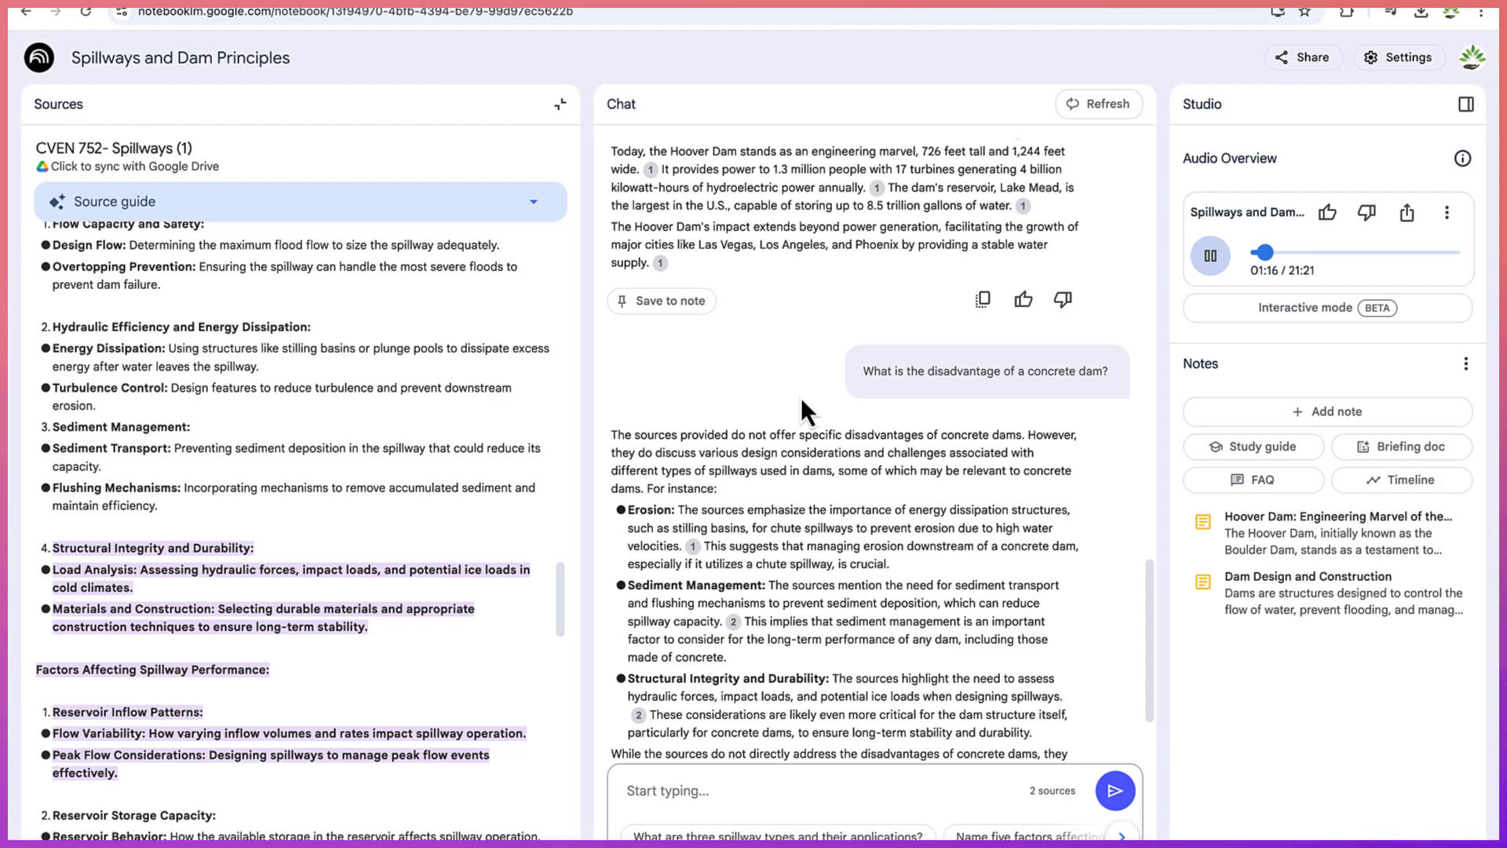
{"action": "left_click", "coordinate": [1212, 256]}
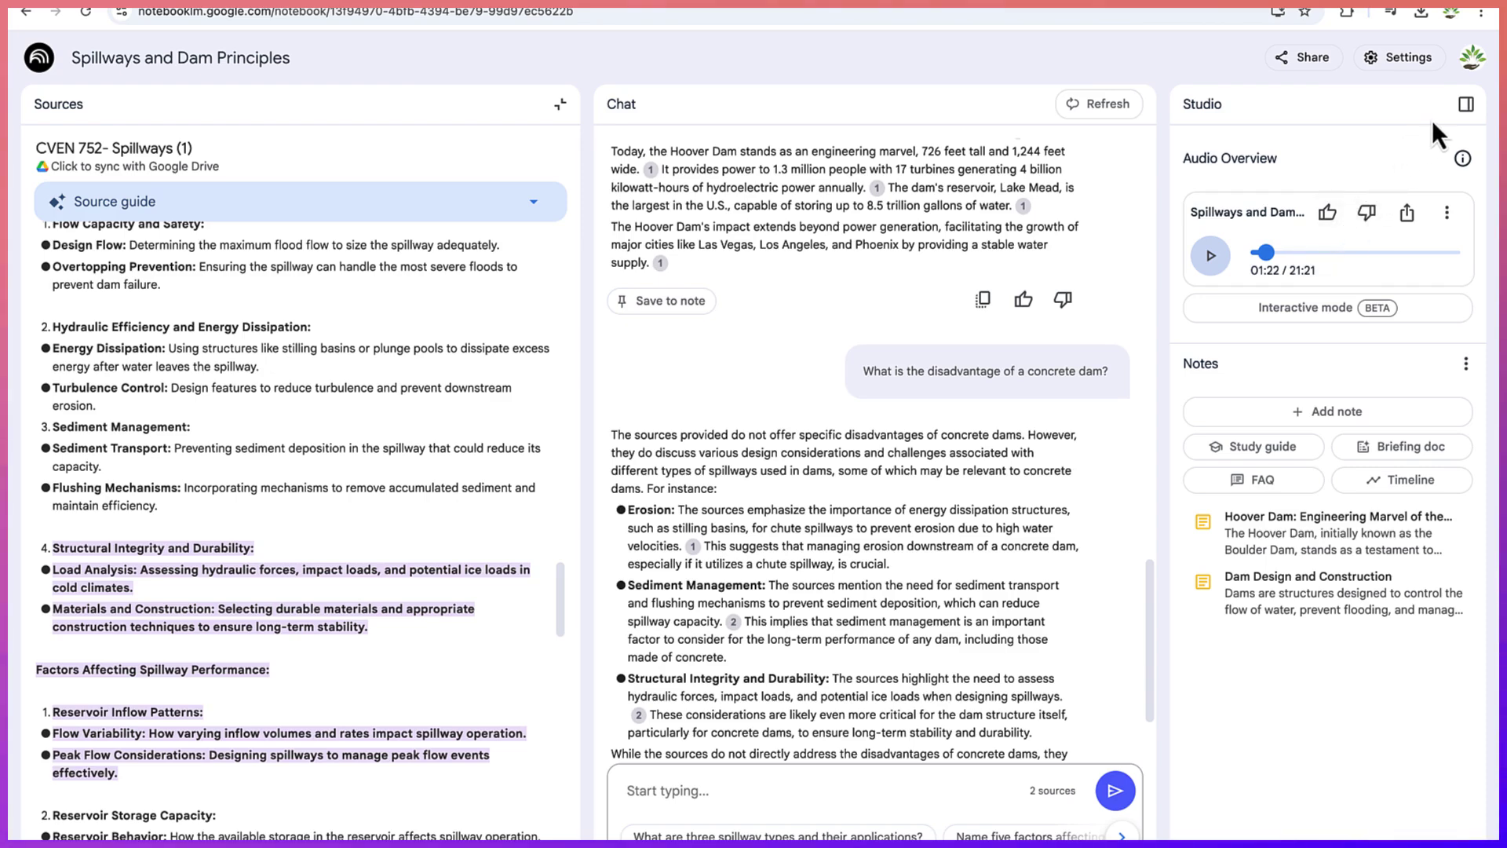
{"action": "left_click", "coordinate": [1447, 212]}
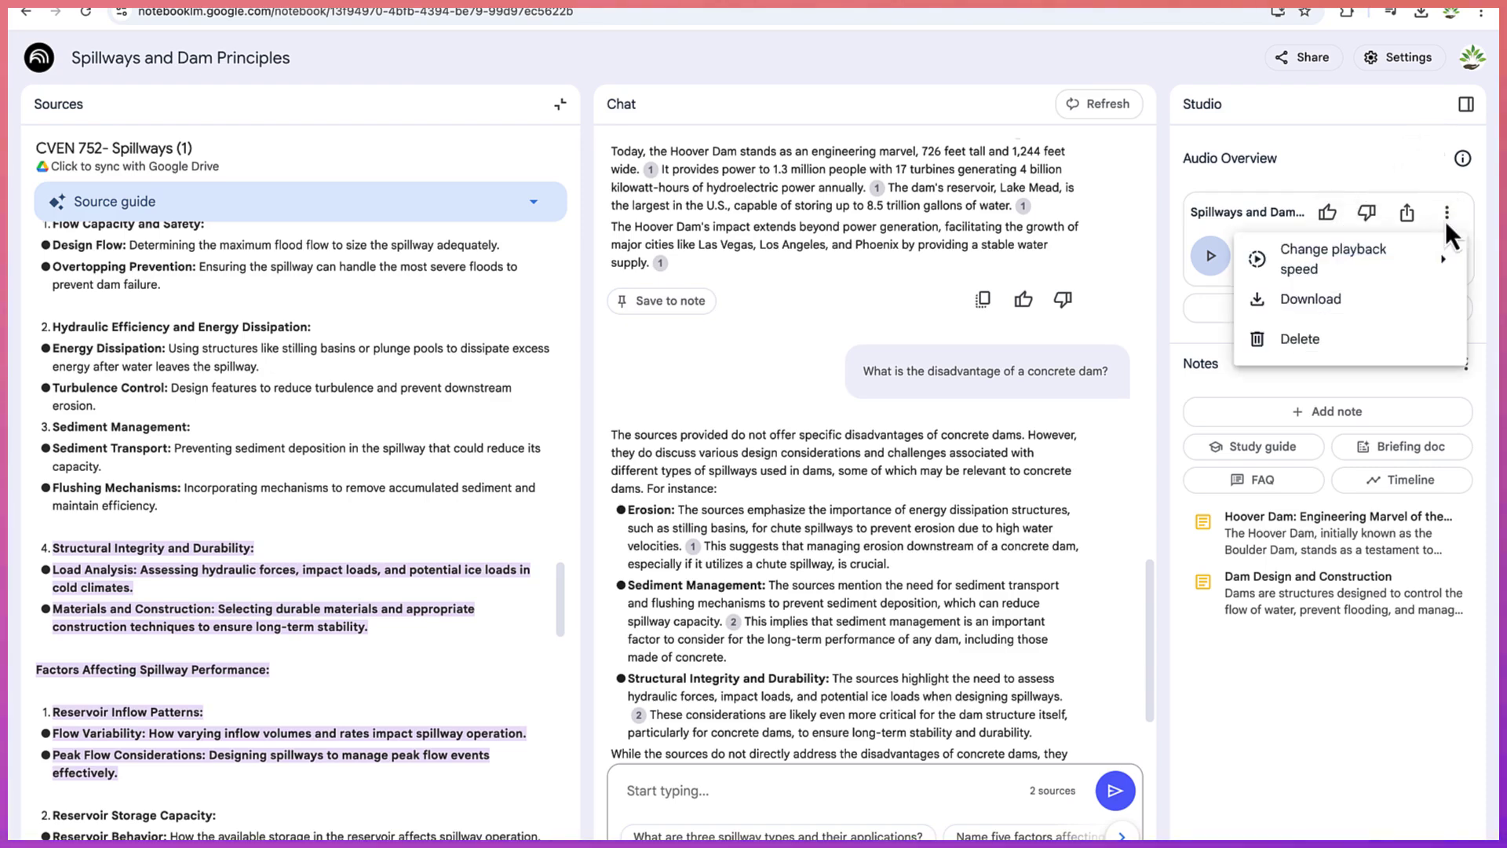
{"action": "mouse_move", "coordinate": [1383, 279]}
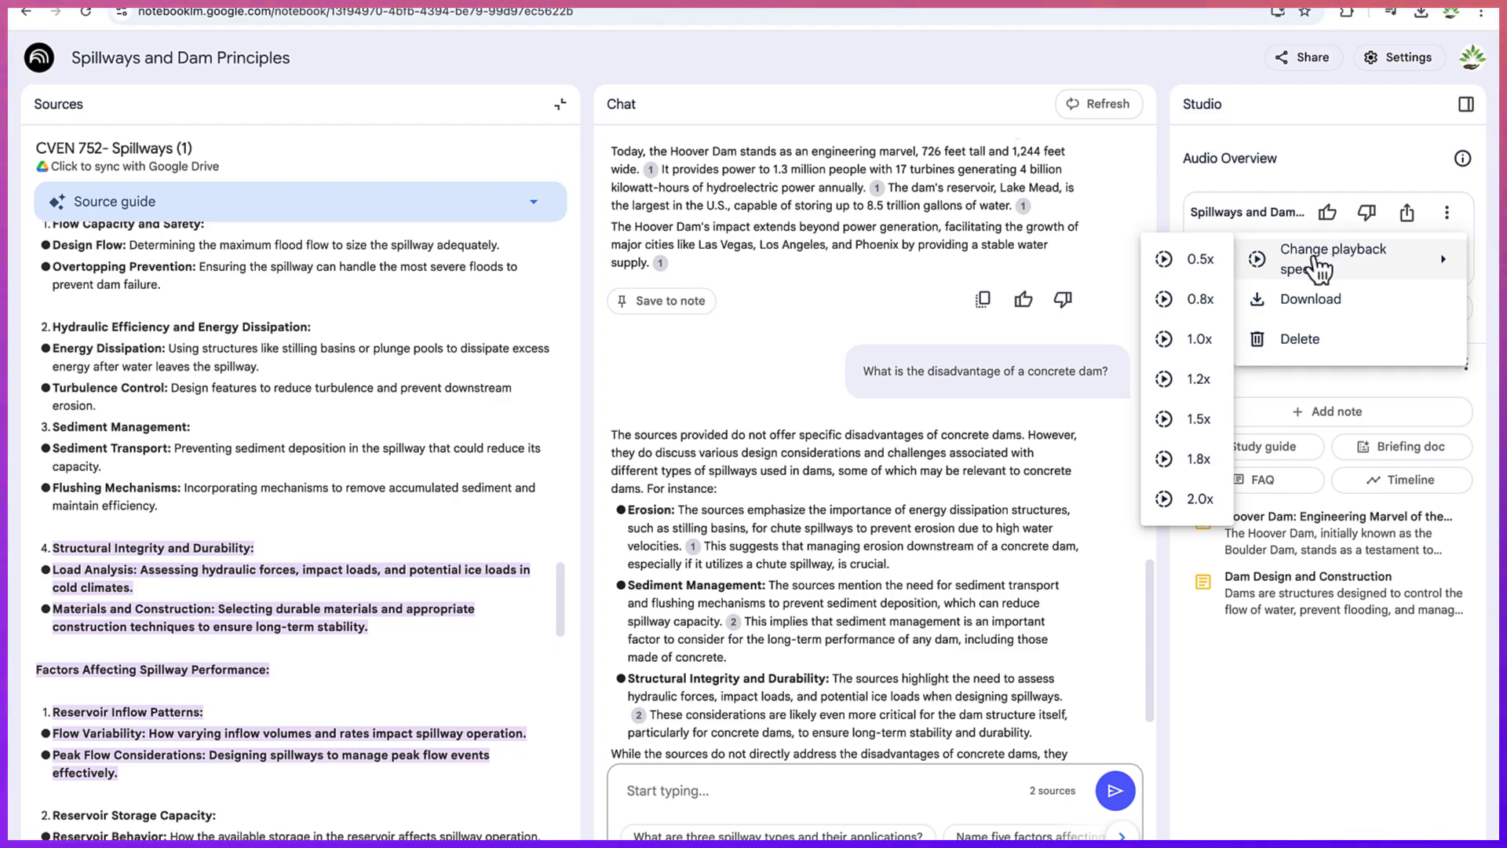
{"action": "left_click", "coordinate": [1490, 210]}
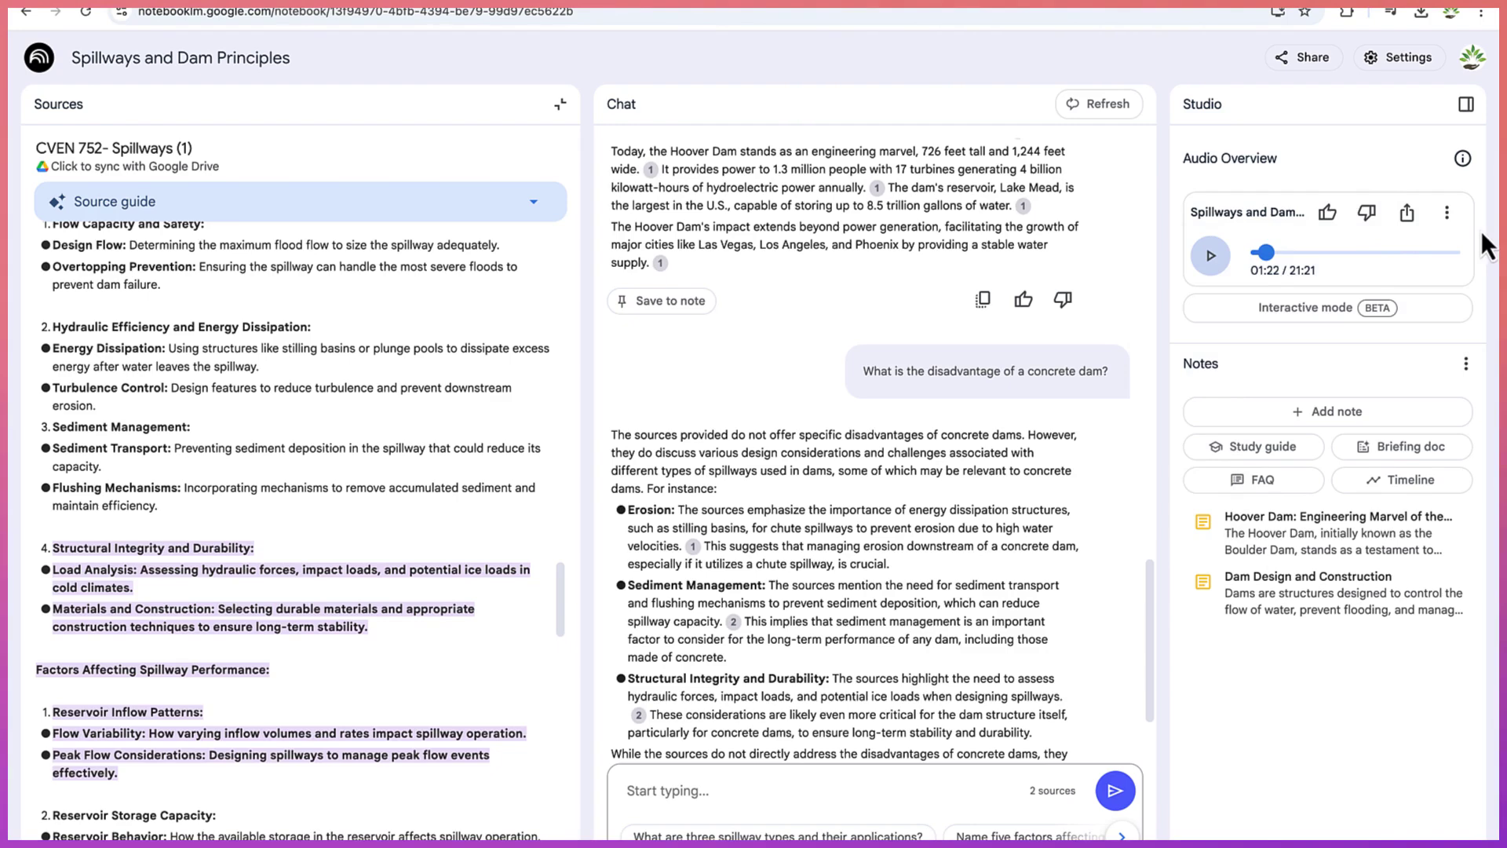